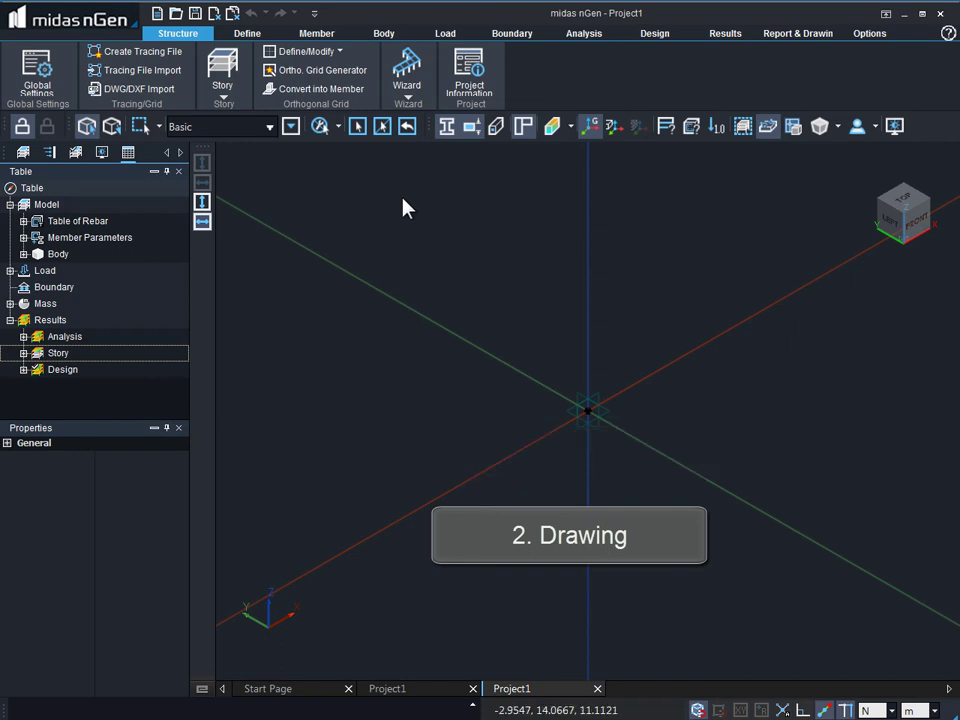
# - Show the Body tools and toggle the work mode to Plane, then back to 3D
pyautogui.click(378, 38)
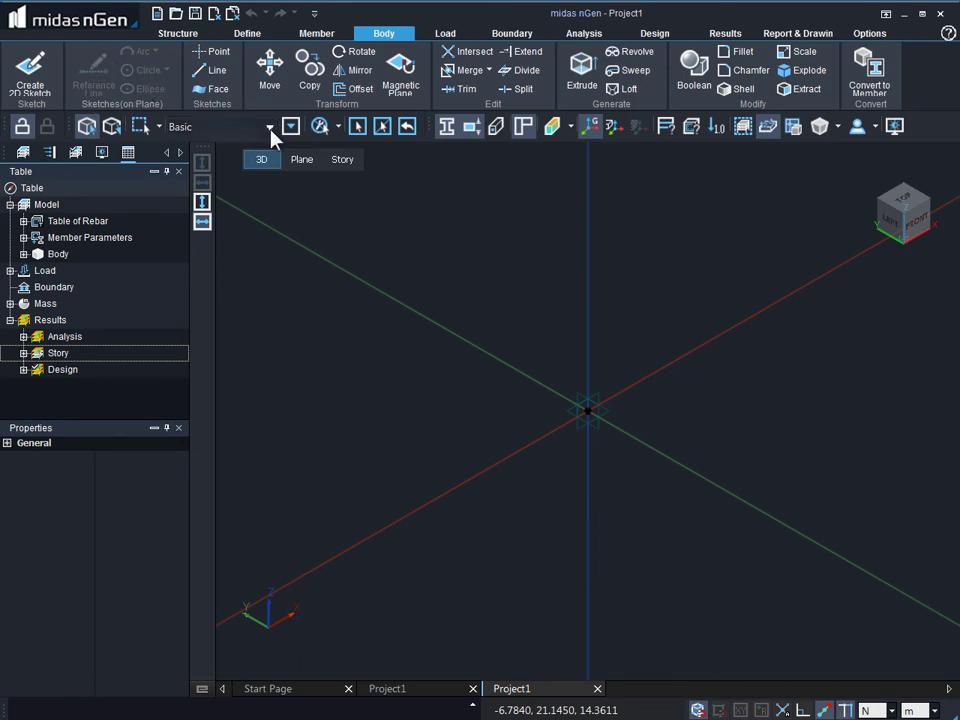
pyautogui.click(311, 163)
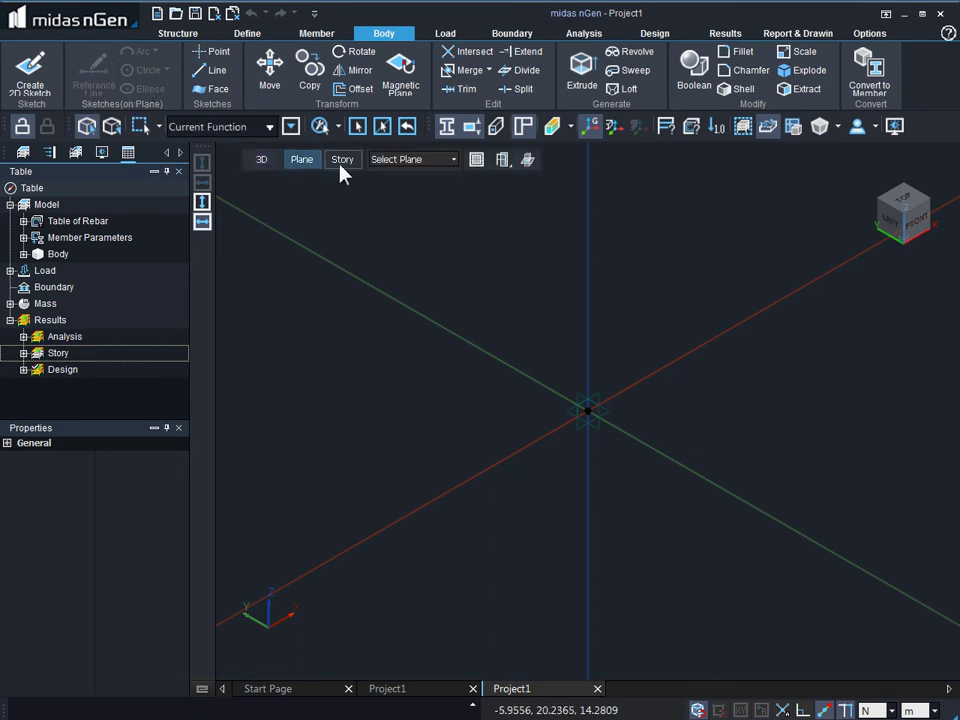
pyautogui.click(265, 161)
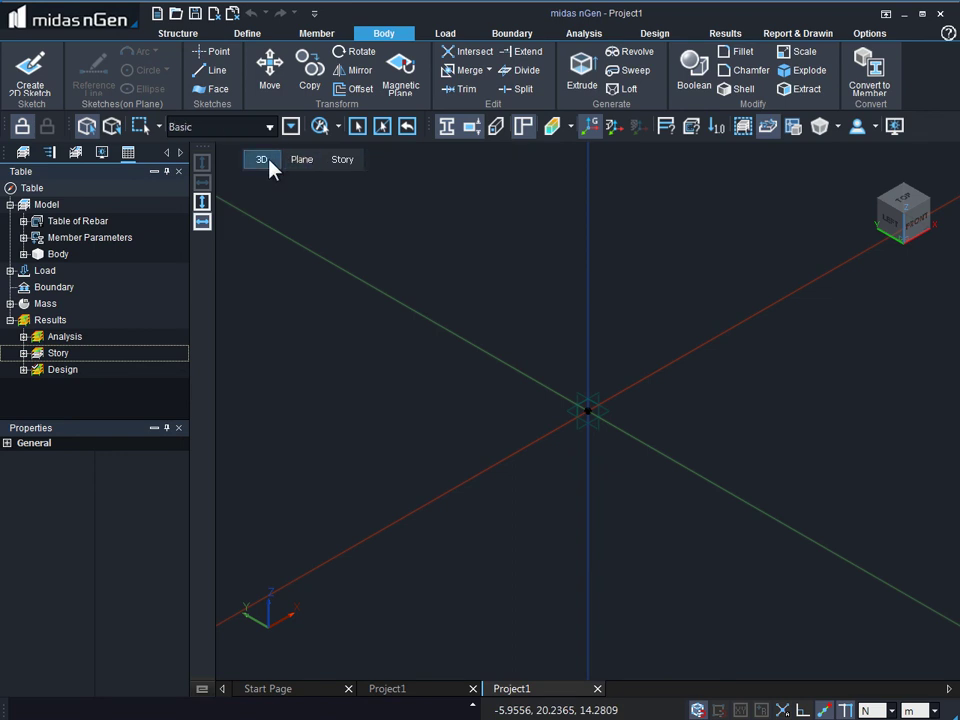
# - Start a 2D sketch on the front XZ plane through the origin
pyautogui.click(19, 75)
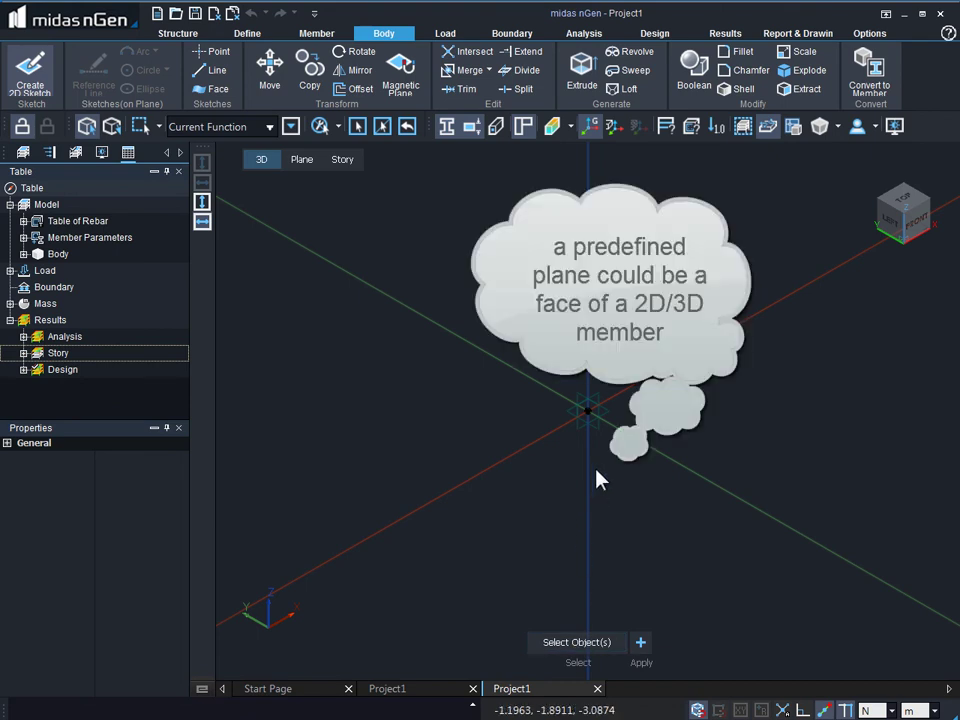
pyautogui.click(597, 405)
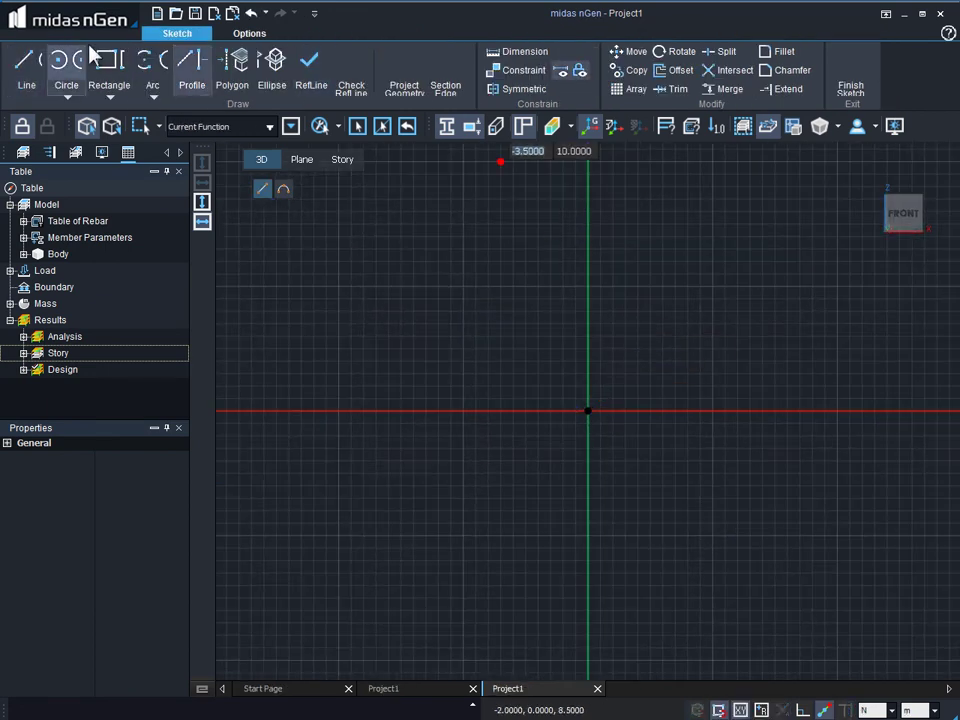
# - Draw a vertical line straight up from the sketch origin
pyautogui.click(33, 70)
pyautogui.click(588, 411)
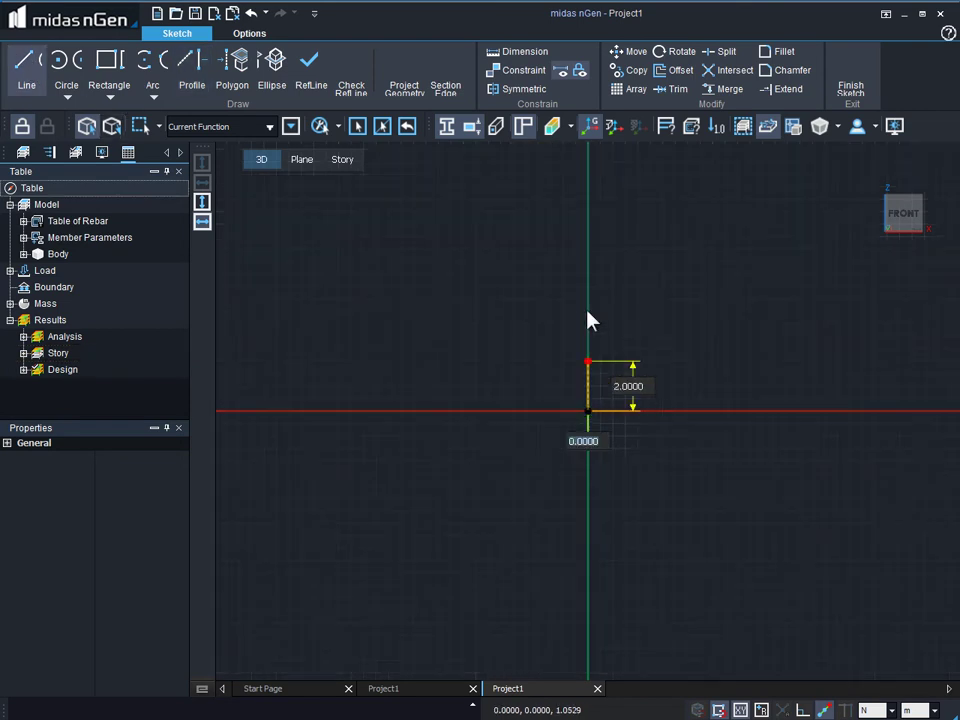
pyautogui.click(588, 279)
pyautogui.press('Escape')
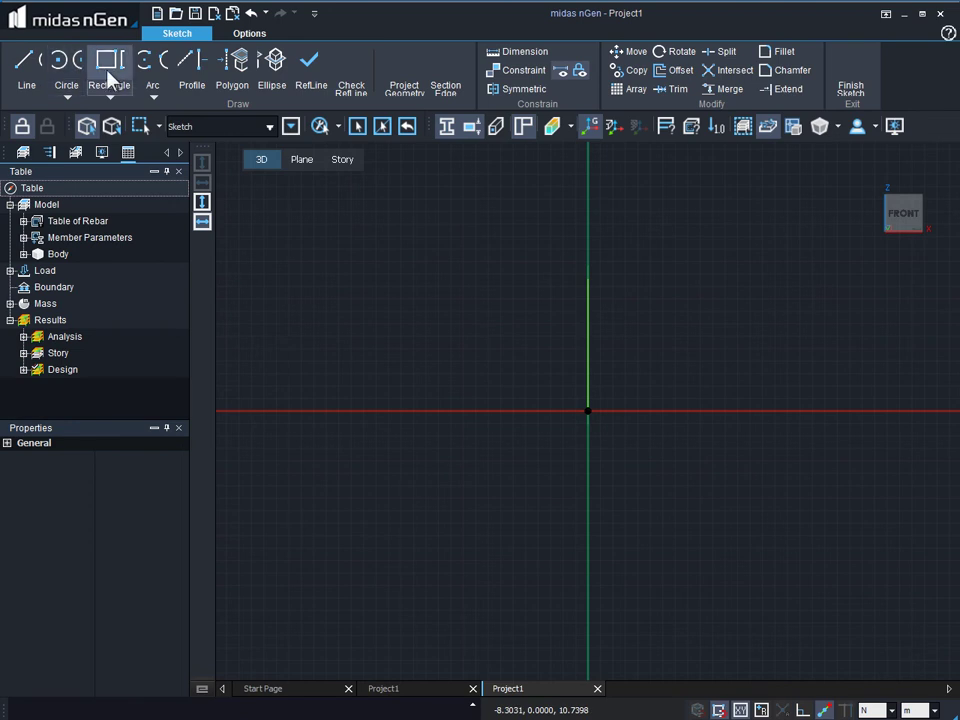
# - Draw a 90° quarter arc (radius about 5.295) centred at the origin, from the line top to the horizontal axis
pyautogui.click(153, 66)
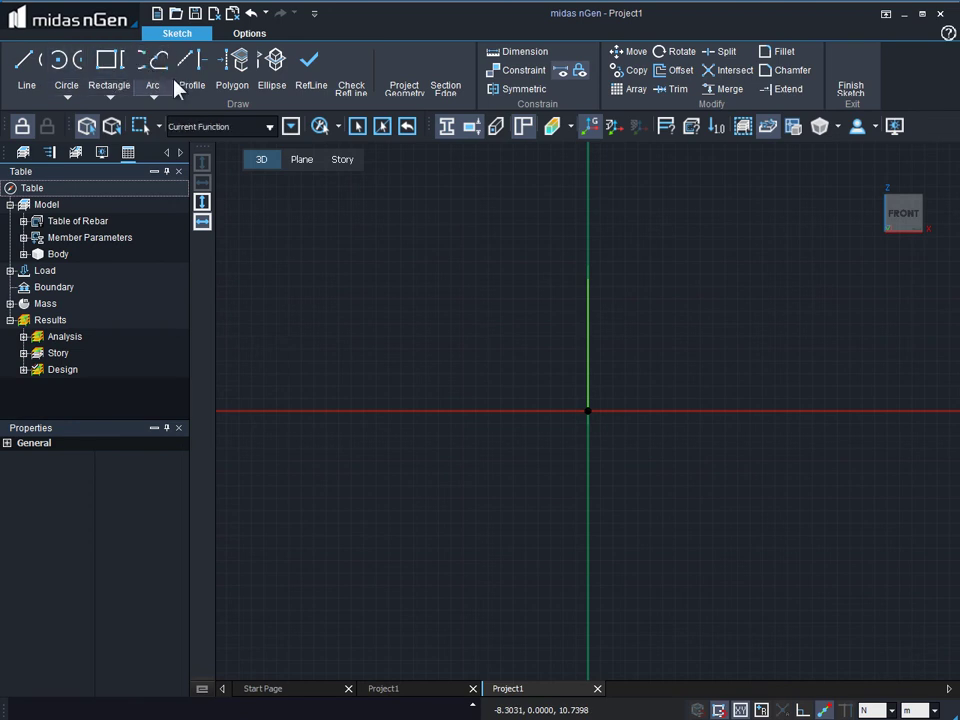
pyautogui.click(588, 409)
pyautogui.click(596, 293)
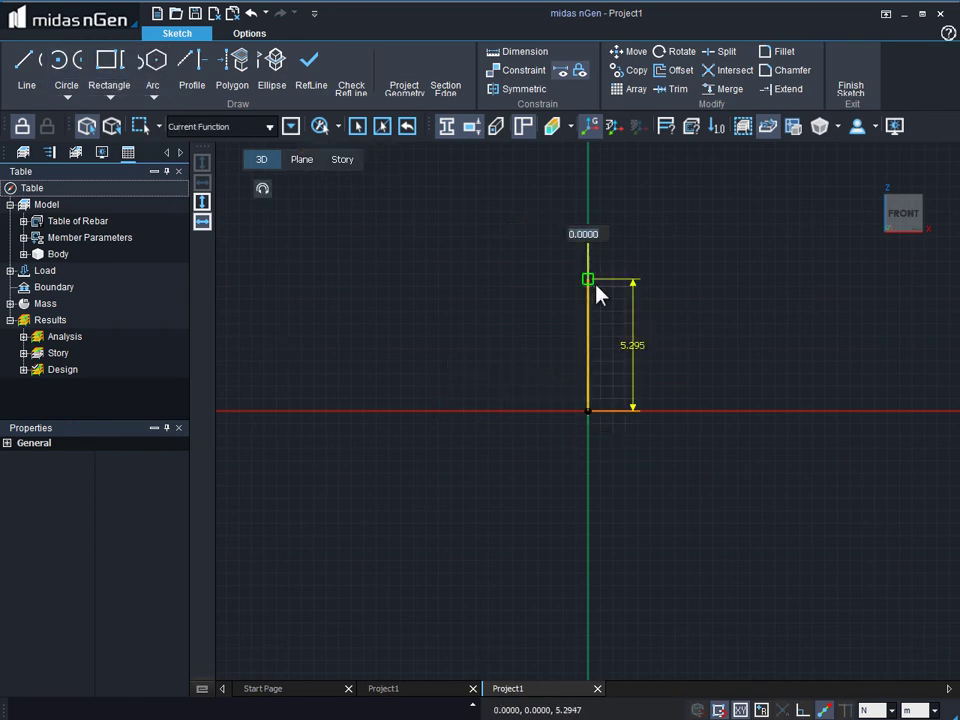
pyautogui.click(458, 410)
pyautogui.press('Escape')
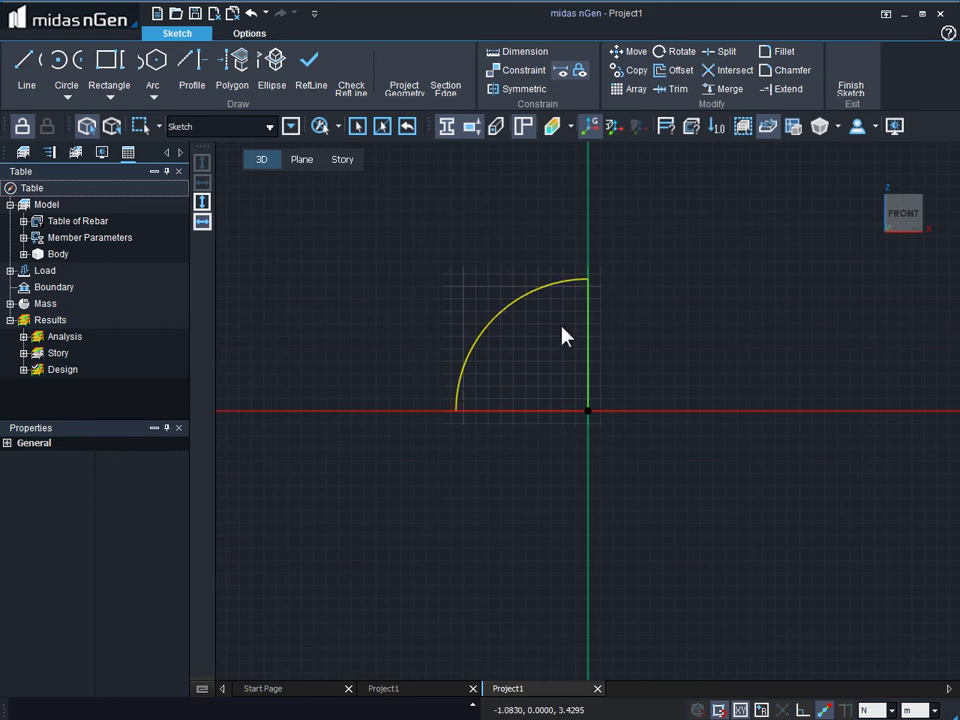
# - Draw a closed bean-shaped profile with a flat base and tangent arc ends, removing the inner arc and line
pyautogui.click(193, 70)
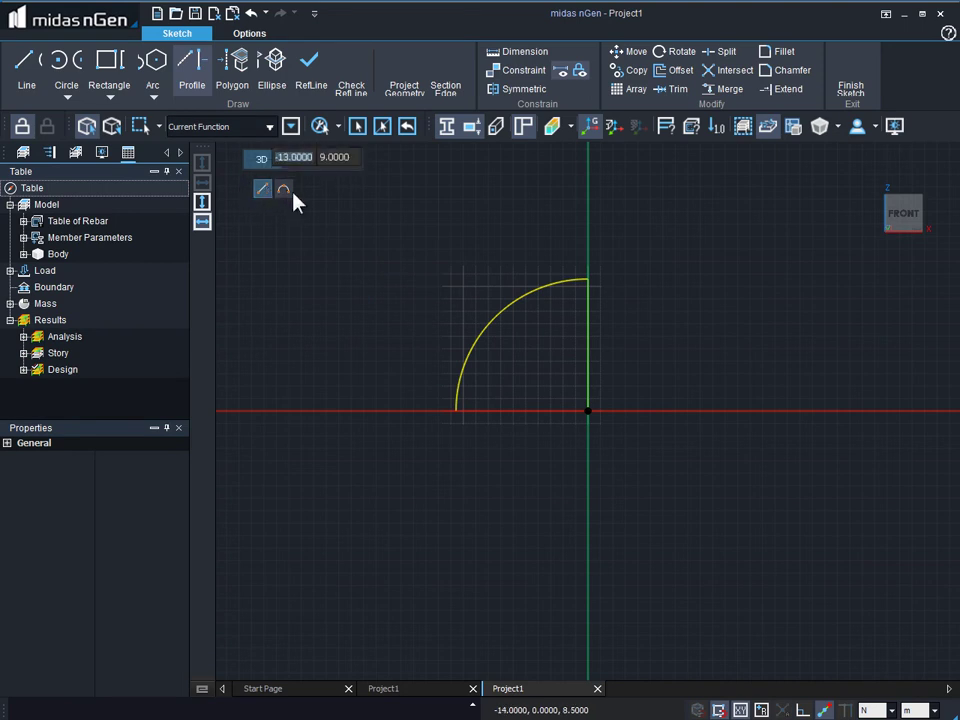
pyautogui.click(284, 191)
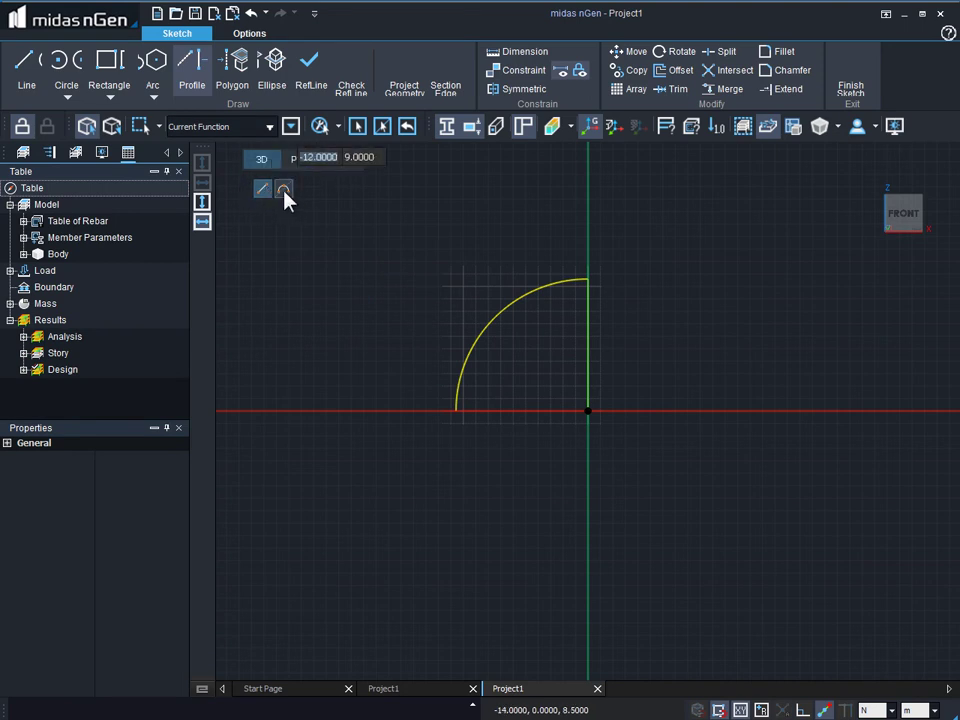
pyautogui.click(800, 410)
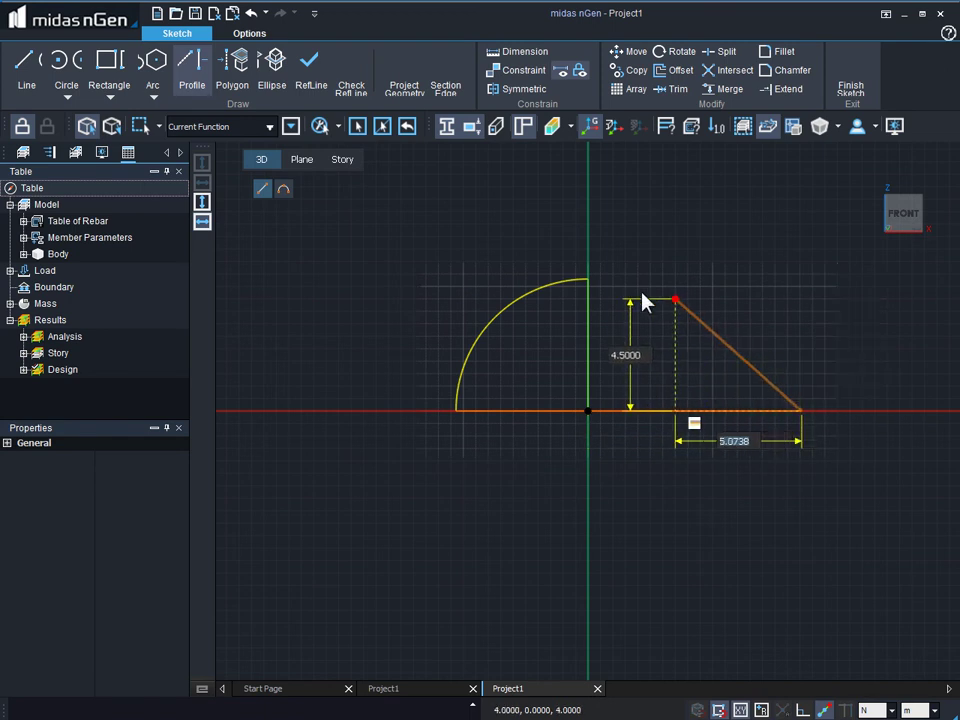
pyautogui.click(285, 192)
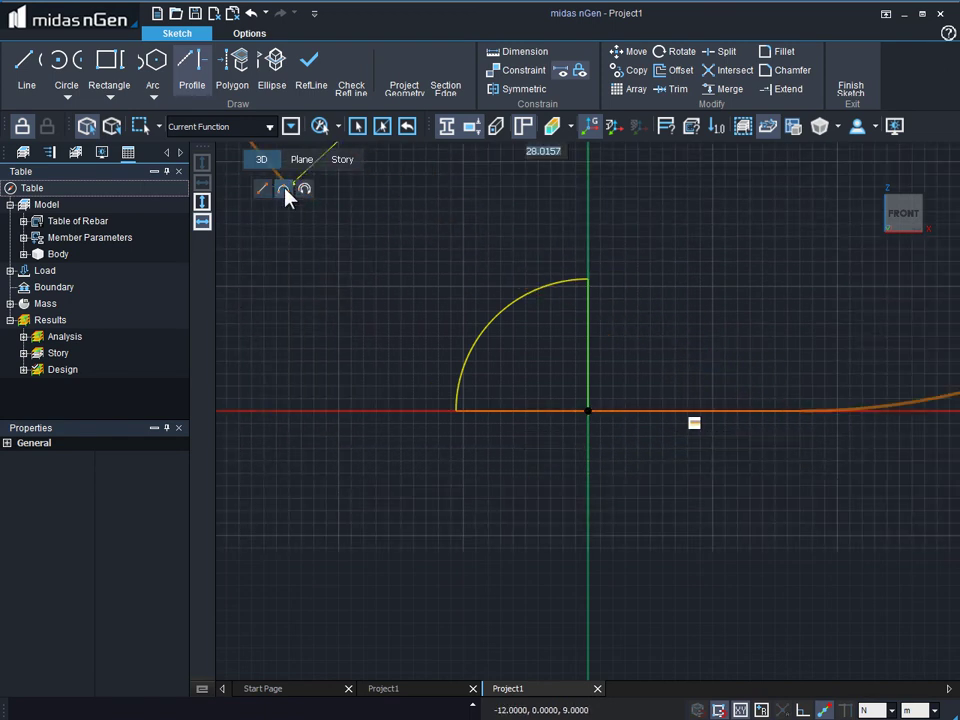
pyautogui.click(762, 241)
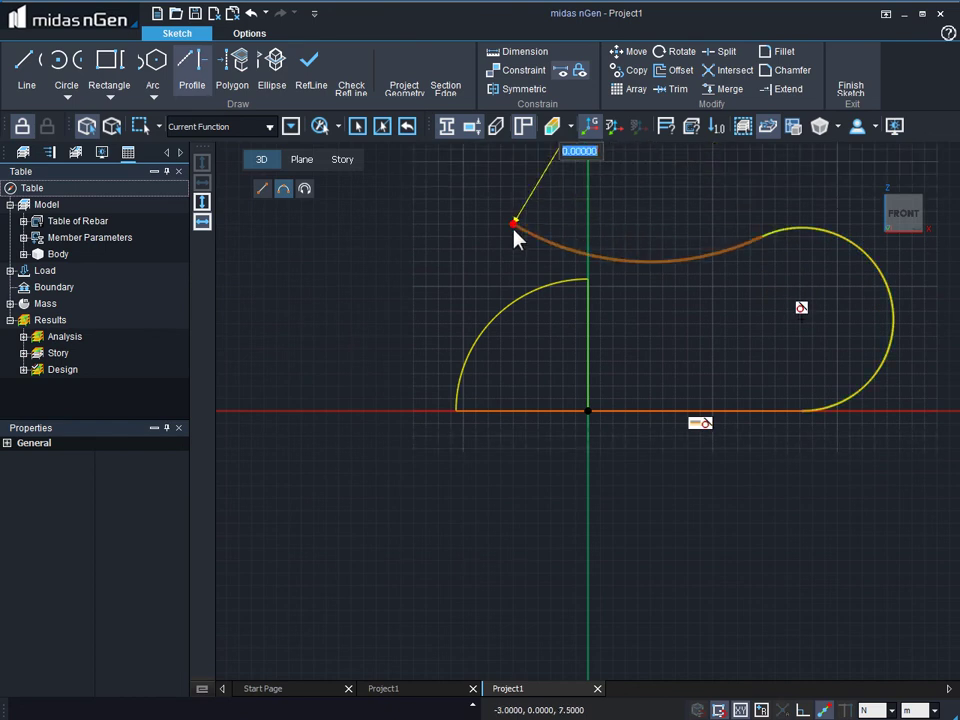
pyautogui.click(514, 224)
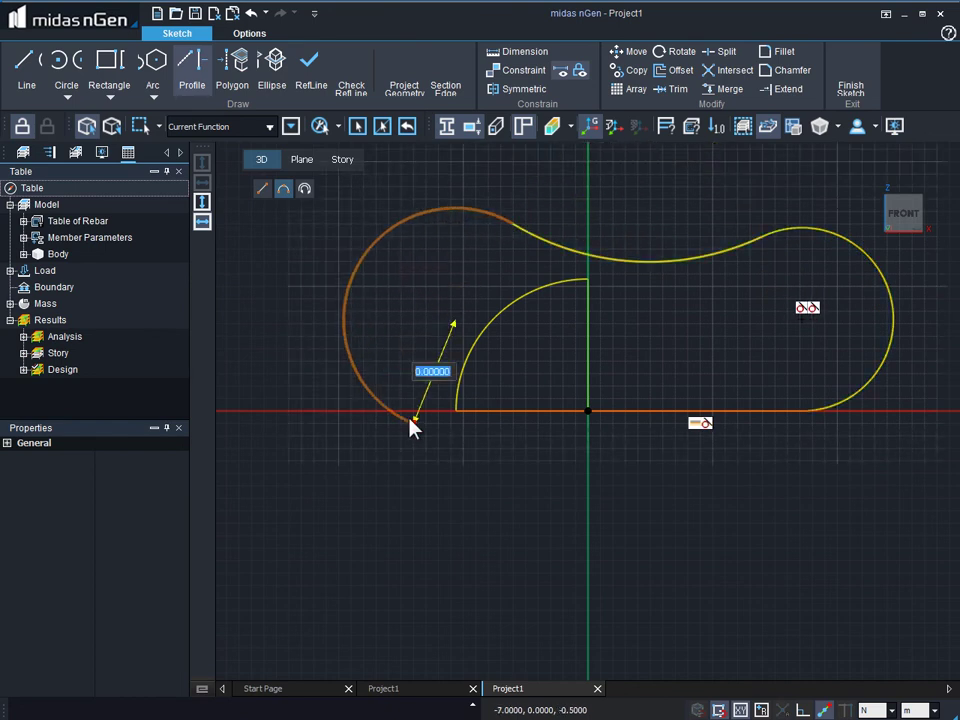
pyautogui.click(452, 411)
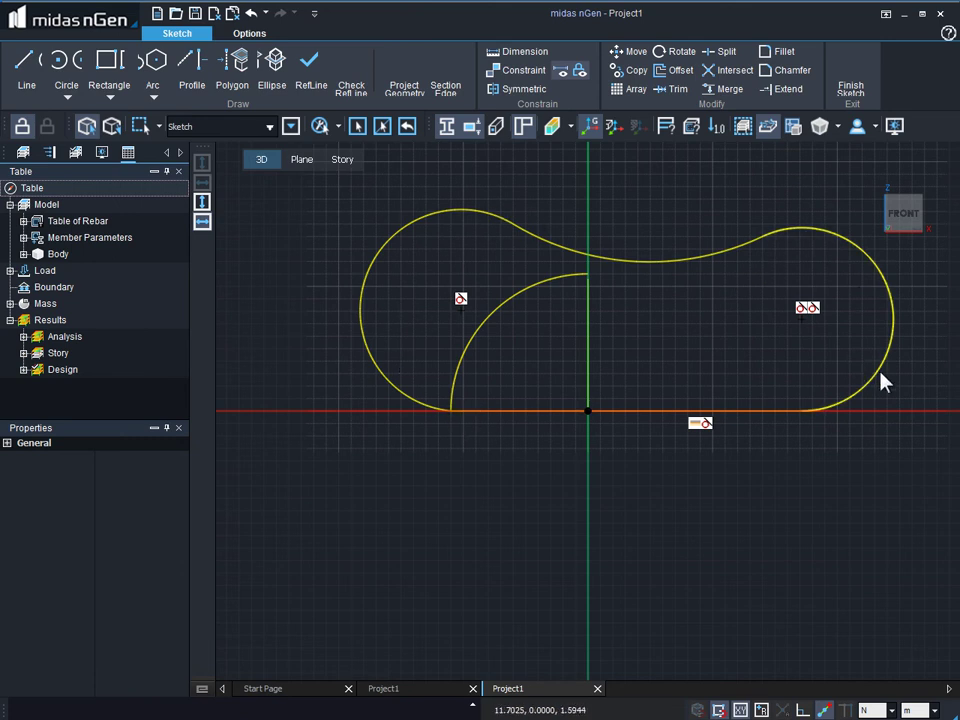
pyautogui.hotkey('ctrl', 'z')
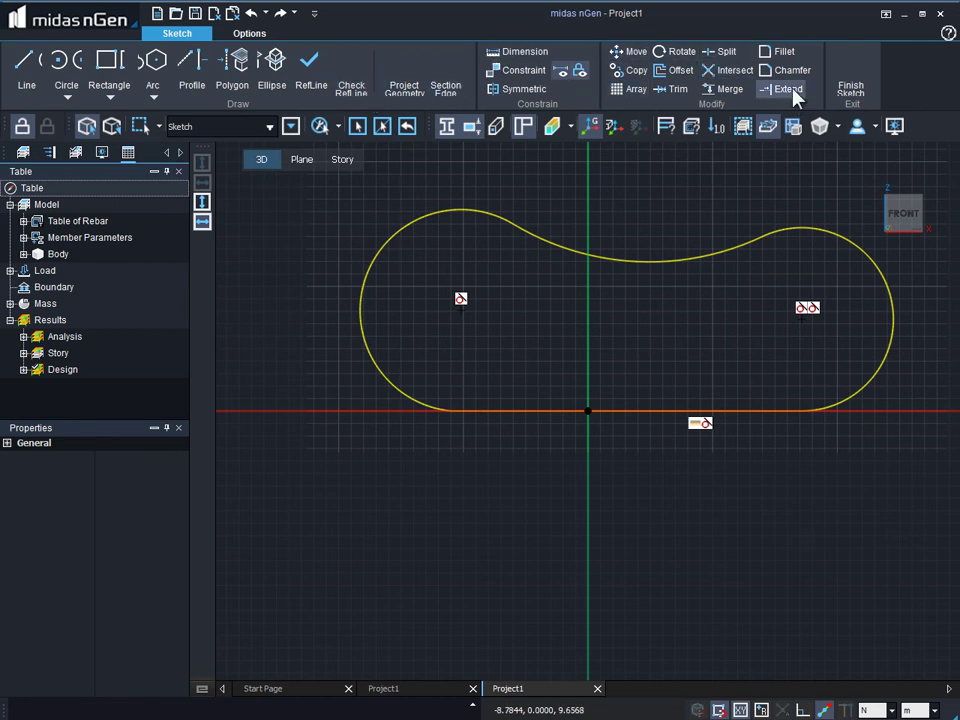
# - Offset the top curve just inside the outline and finish the sketch as a filled face
pyautogui.click(673, 72)
pyautogui.click(640, 266)
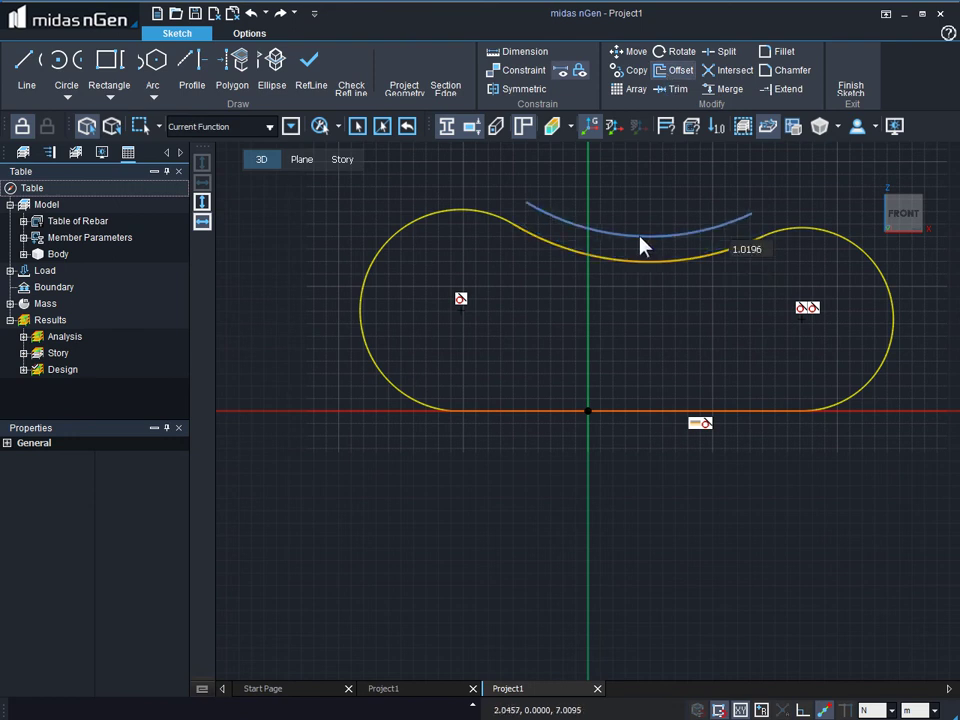
pyautogui.click(668, 285)
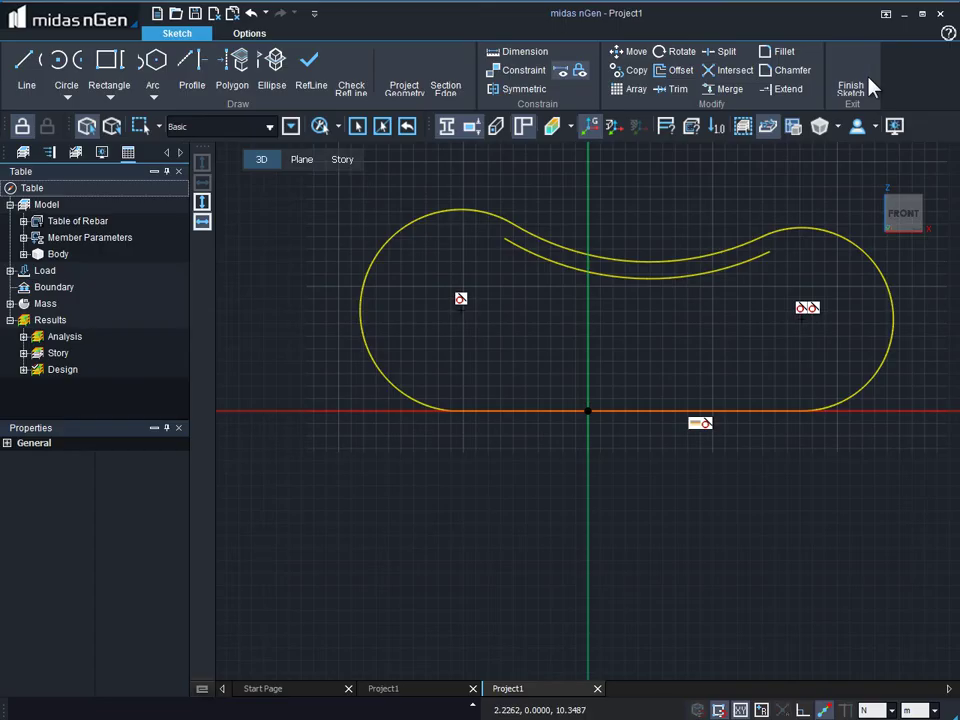
pyautogui.click(770, 152)
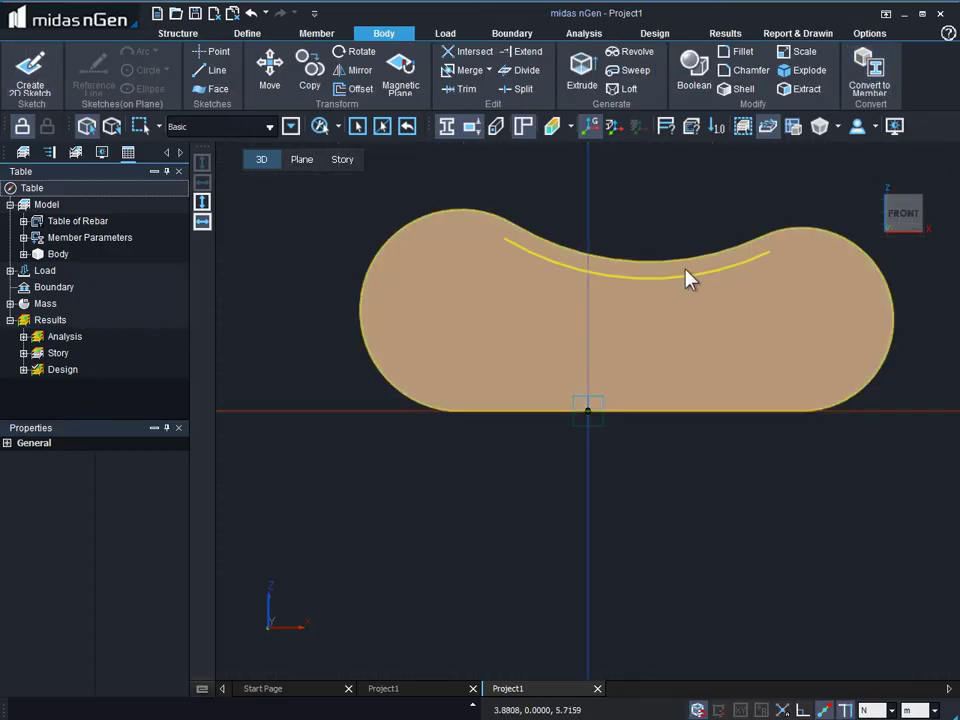
# - Place a sketch point on the bean-shaped face and draw a diagonal line across it edge to edge
pyautogui.moveTo(508, 242)
pyautogui.mouseDown(button='middle')
pyautogui.moveTo(604, 332)
pyautogui.moveTo(654, 279)
pyautogui.moveTo(563, 207)
pyautogui.moveTo(497, 223)
pyautogui.moveTo(512, 339)
pyautogui.moveTo(570, 433)
pyautogui.moveTo(824, 401)
pyautogui.moveTo(857, 336)
pyautogui.moveTo(735, 279)
pyautogui.moveTo(585, 313)
pyautogui.moveTo(565, 354)
pyautogui.moveTo(181, 83)
pyautogui.mouseUp(button='middle')
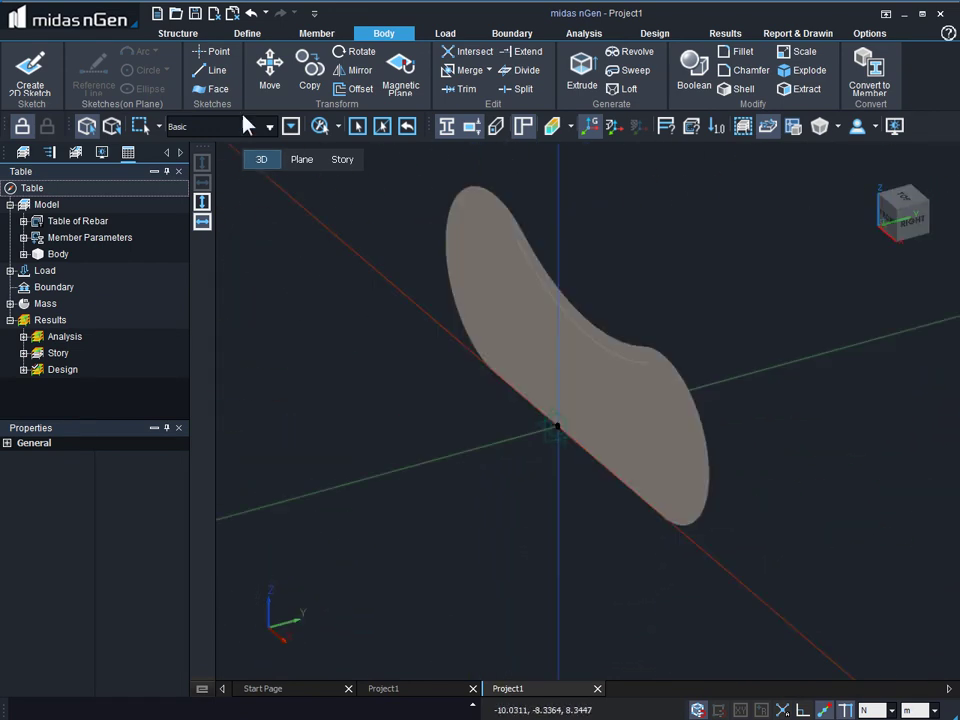
pyautogui.click(205, 52)
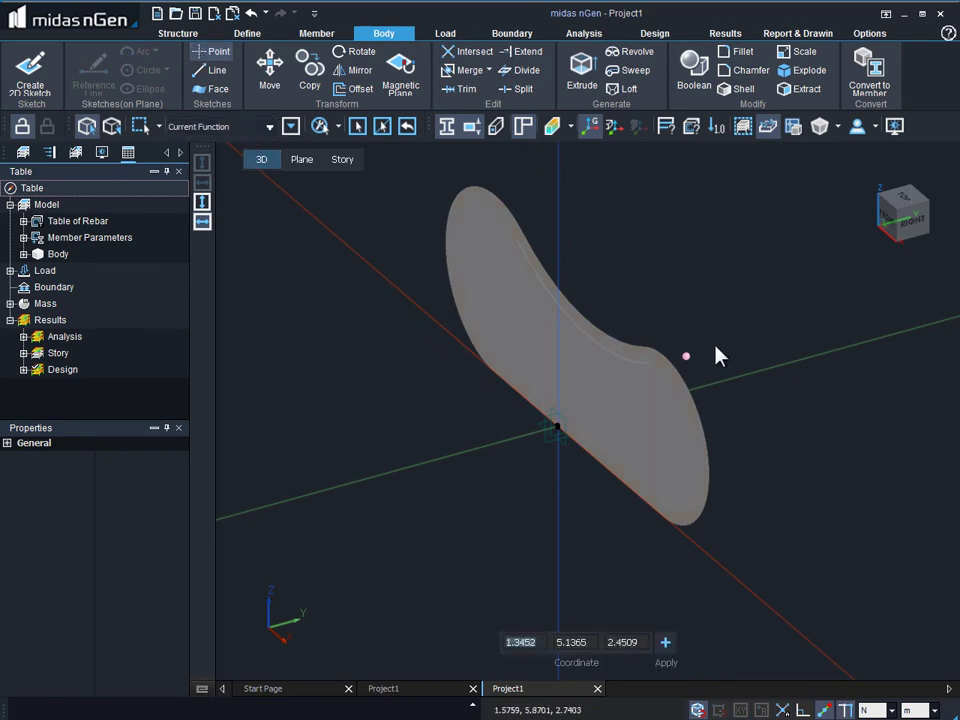
pyautogui.click(647, 383)
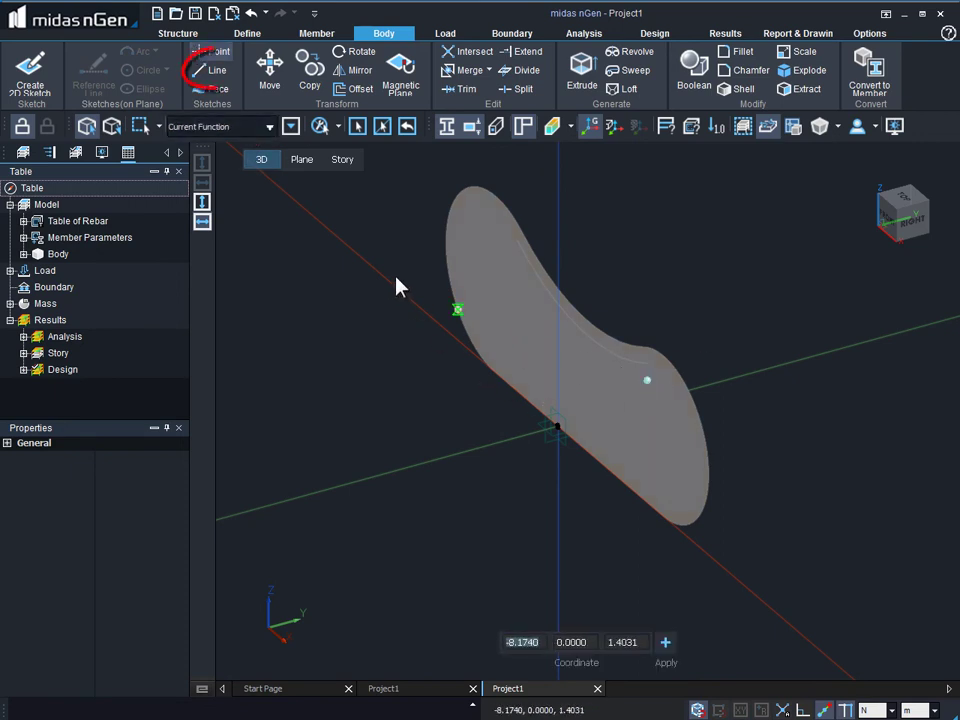
pyautogui.click(212, 70)
pyautogui.click(445, 242)
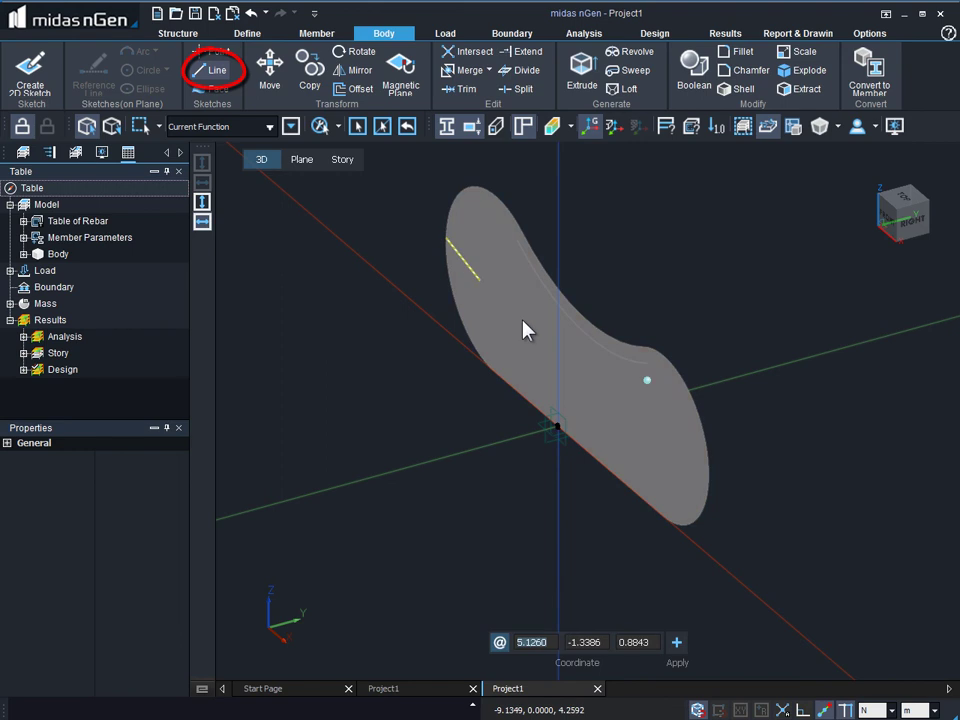
pyautogui.click(710, 479)
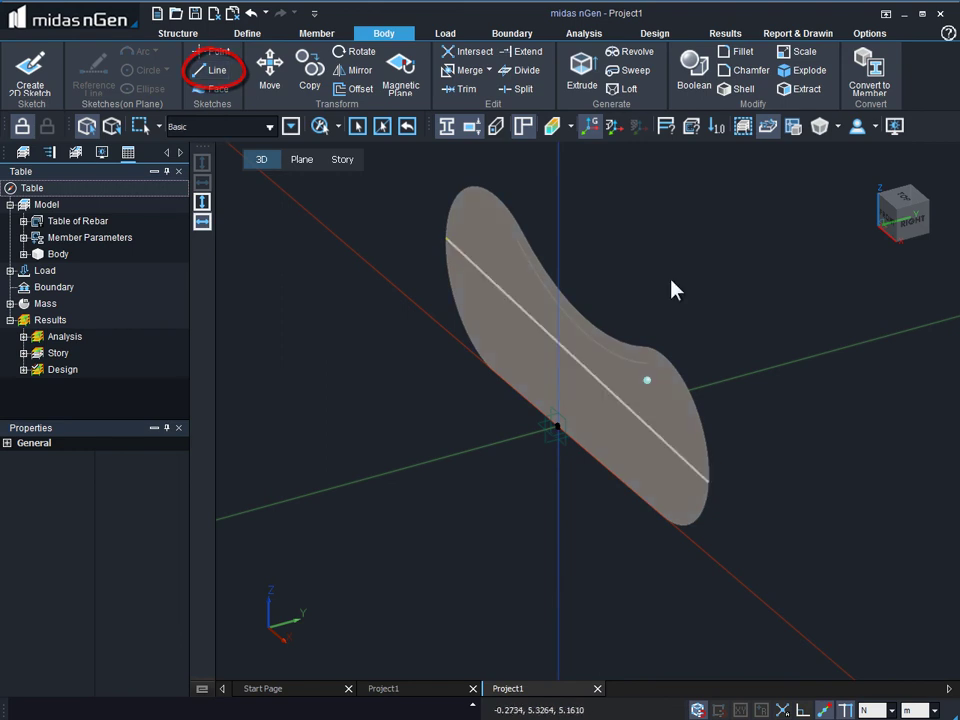
# - Create a separate four-sided flat face from four corner points picked near the origin
pyautogui.click(220, 90)
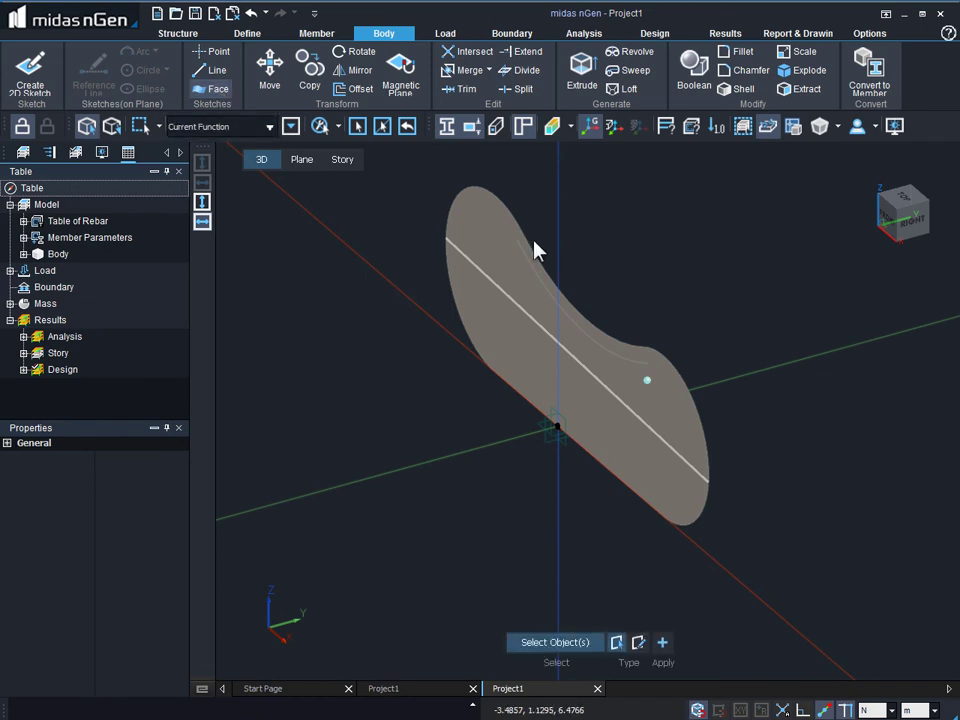
pyautogui.click(636, 381)
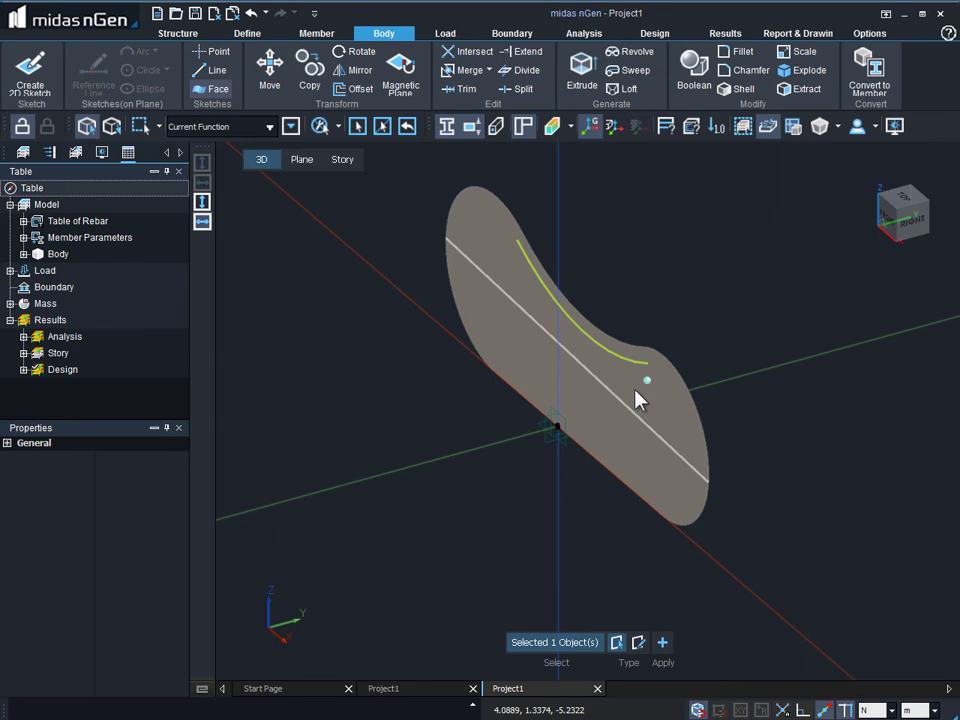
pyautogui.click(502, 297)
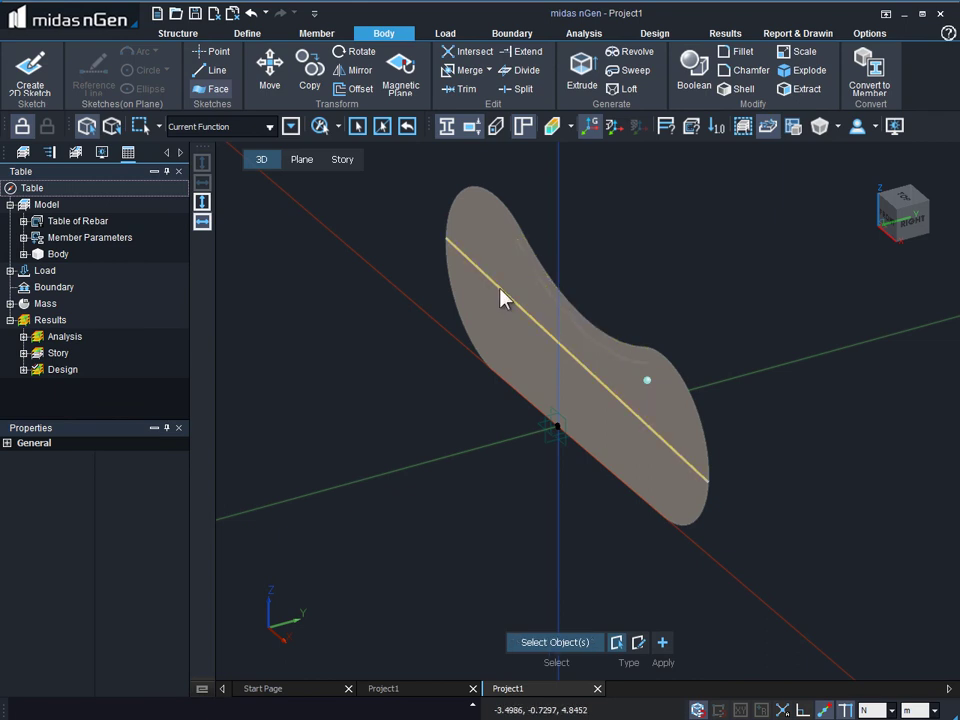
pyautogui.click(640, 643)
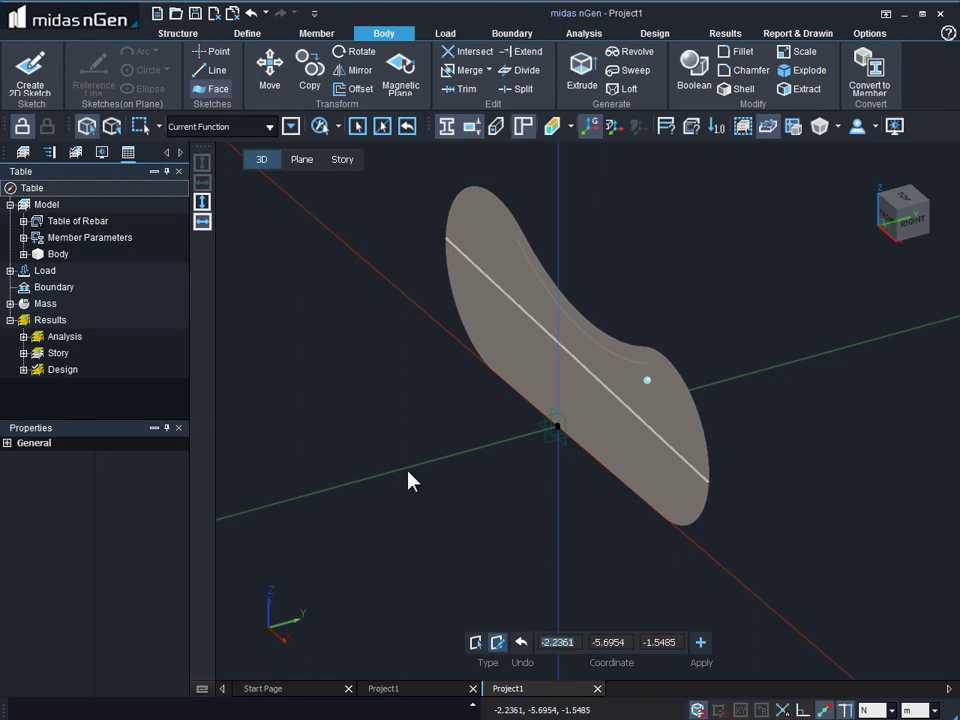
pyautogui.click(408, 472)
pyautogui.click(443, 405)
pyautogui.click(509, 413)
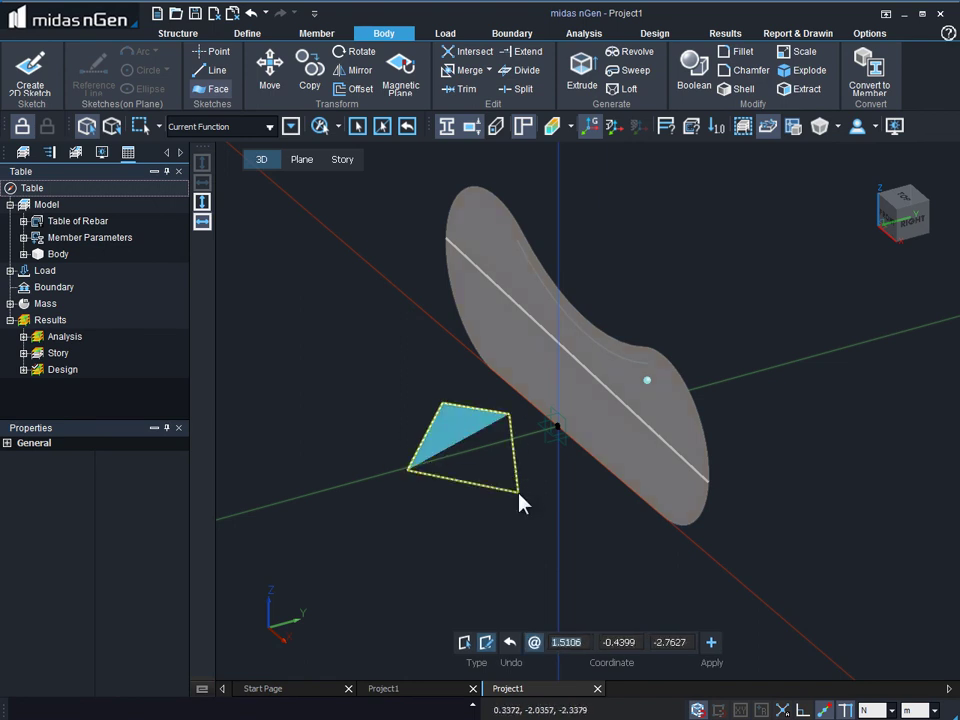
pyautogui.click(518, 492)
pyautogui.click(711, 642)
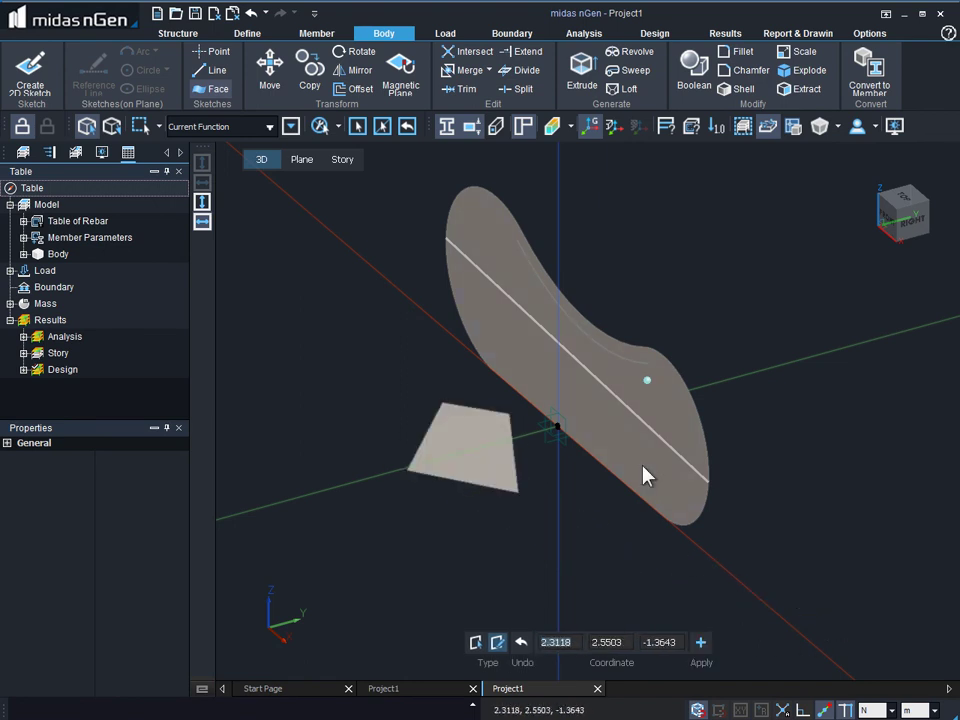
pyautogui.click(200, 90)
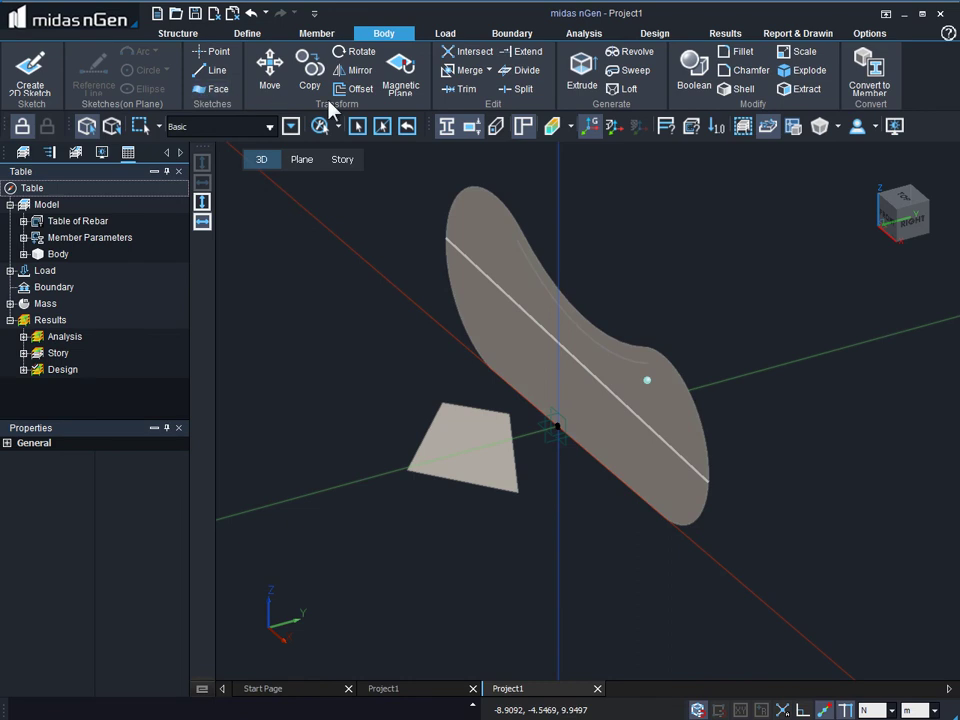
# - Move the small four-sided face upward along Z
pyautogui.click(270, 66)
pyautogui.click(450, 455)
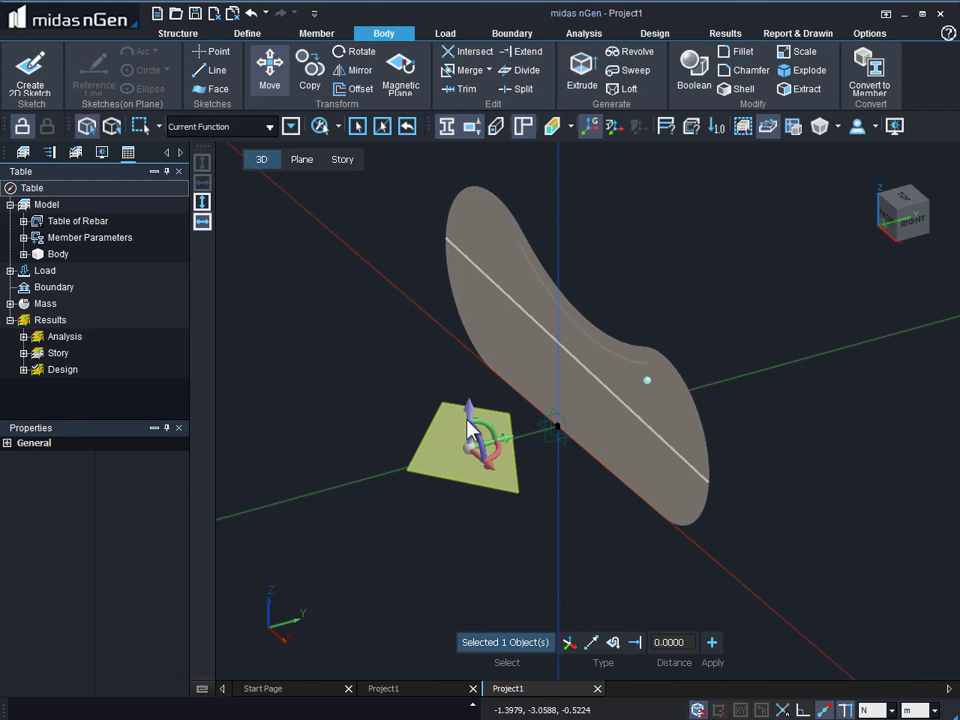
pyautogui.moveTo(470, 425); pyautogui.dragTo(469, 403)
pyautogui.press('space')
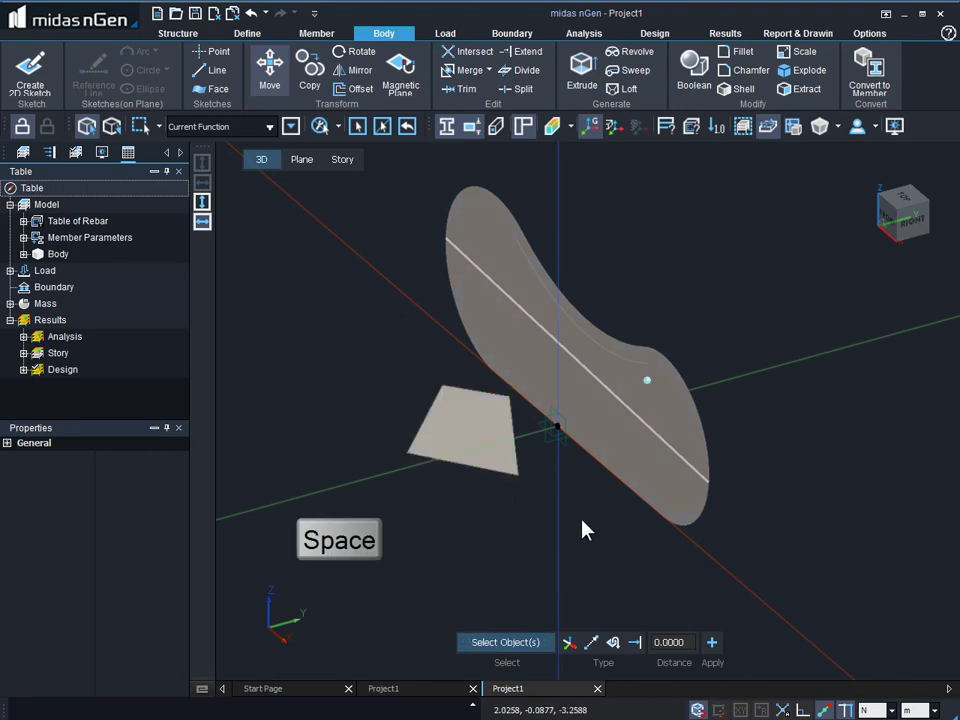
# - Copy the small face 7 units to the left along -Y
pyautogui.click(310, 66)
pyautogui.click(482, 455)
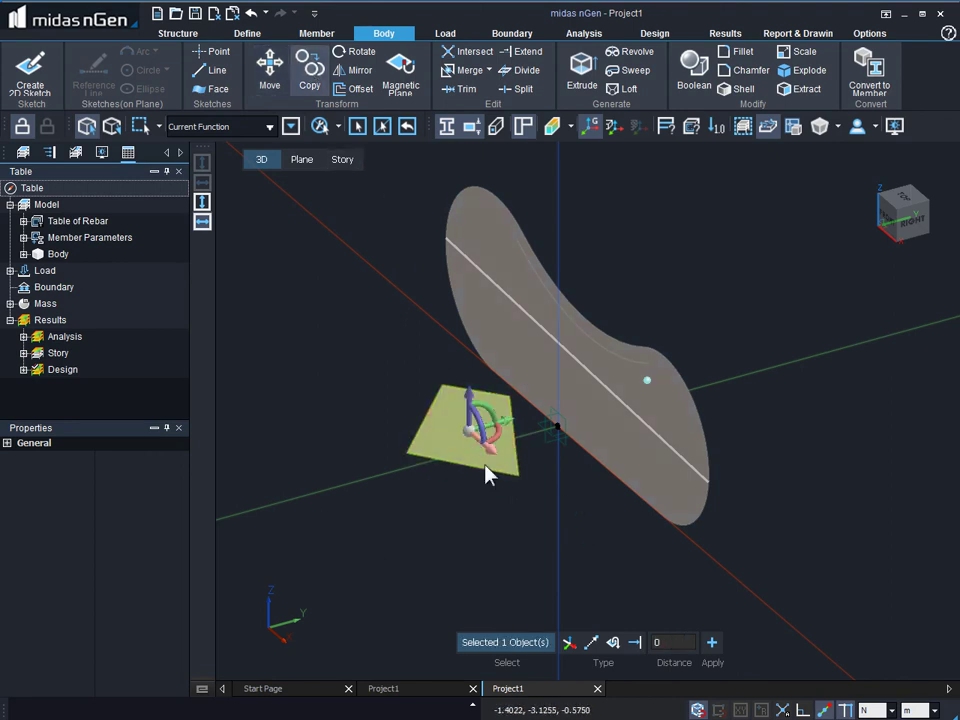
pyautogui.moveTo(490, 427); pyautogui.dragTo(307, 497)
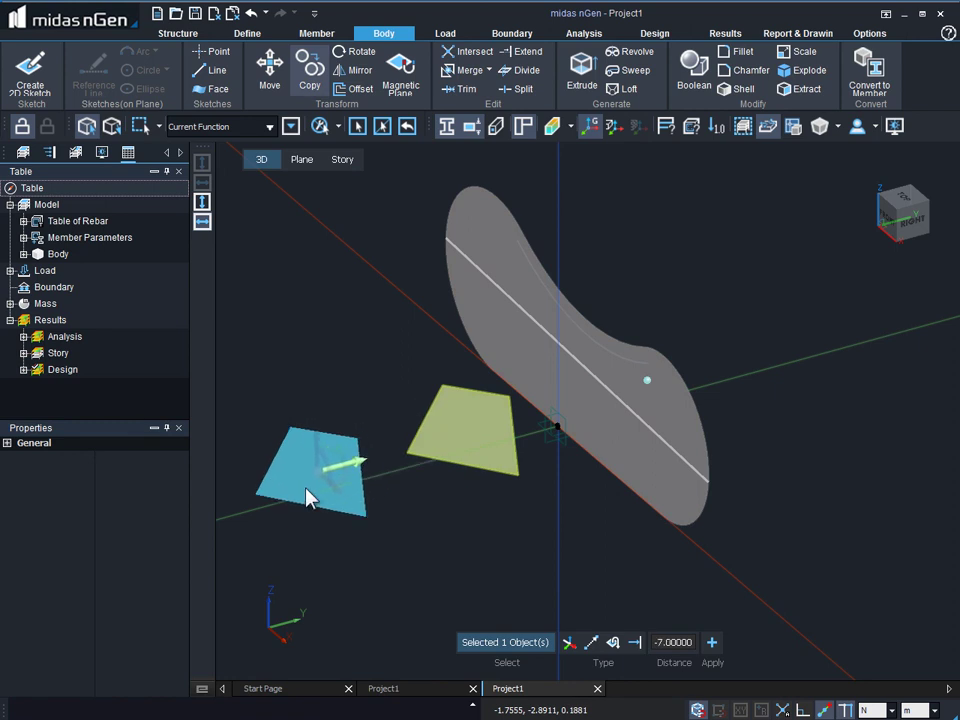
pyautogui.press('space')
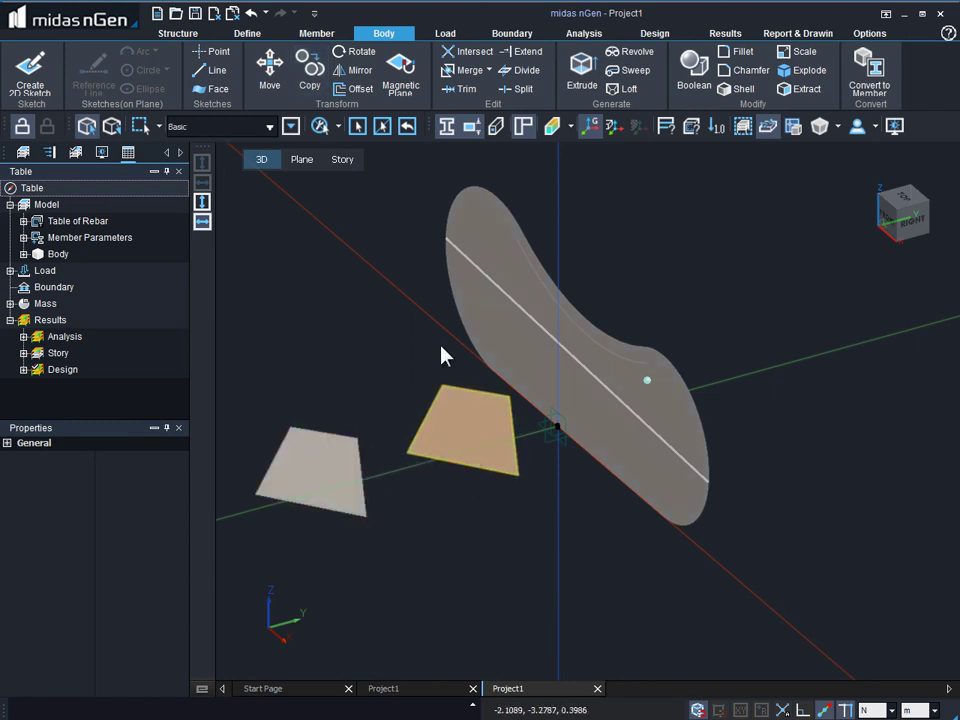
# - Rotate the original small face by 312°
pyautogui.click(357, 51)
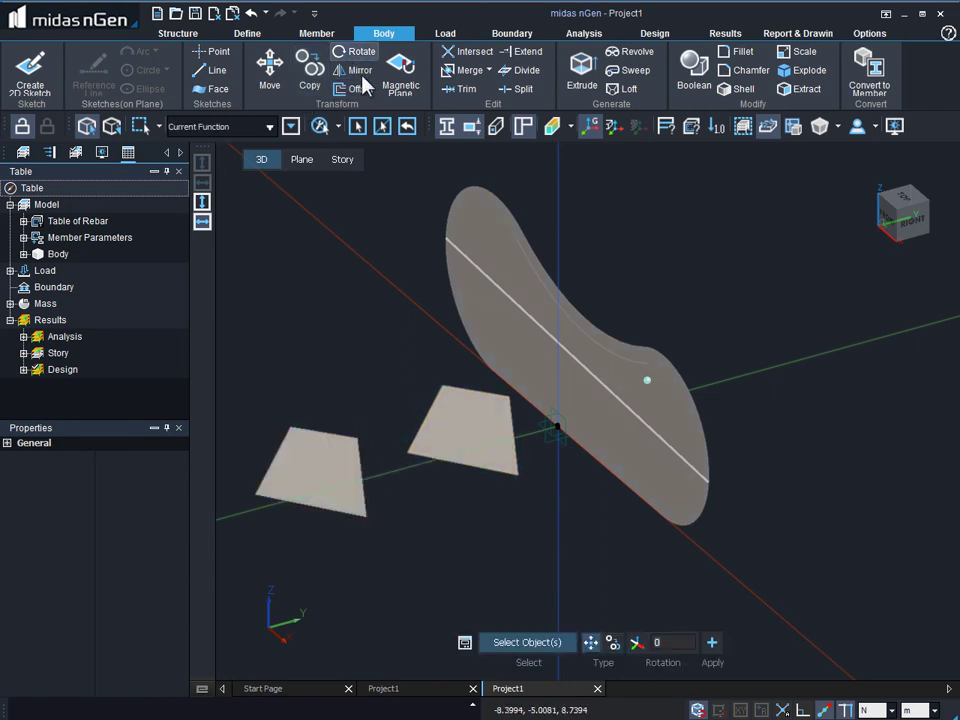
pyautogui.click(470, 450)
pyautogui.moveTo(478, 428); pyautogui.dragTo(467, 369)
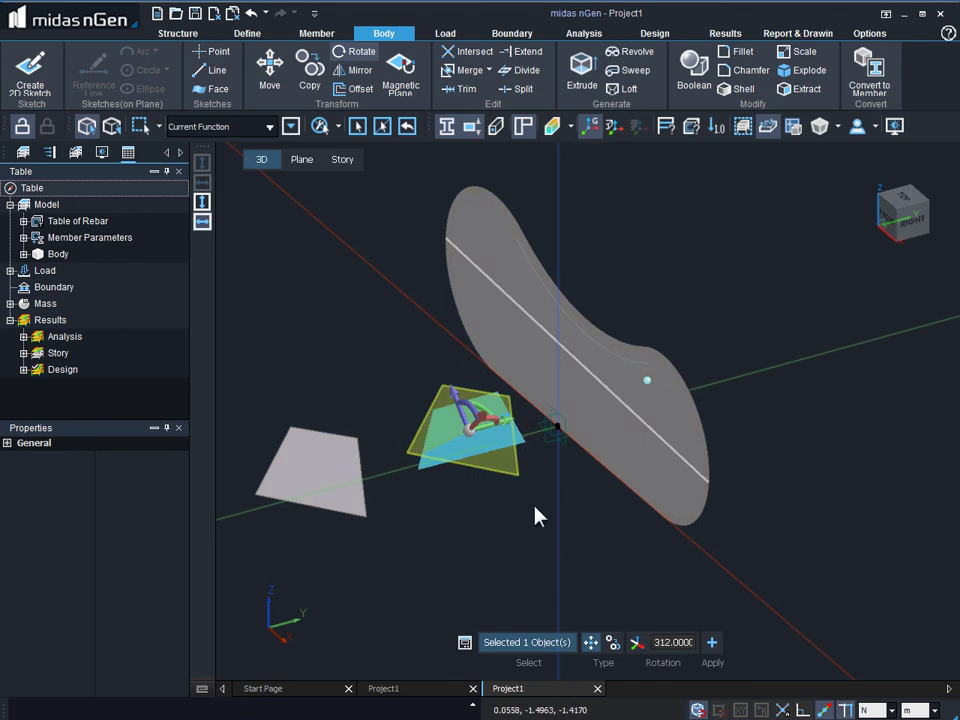
pyautogui.press('space')
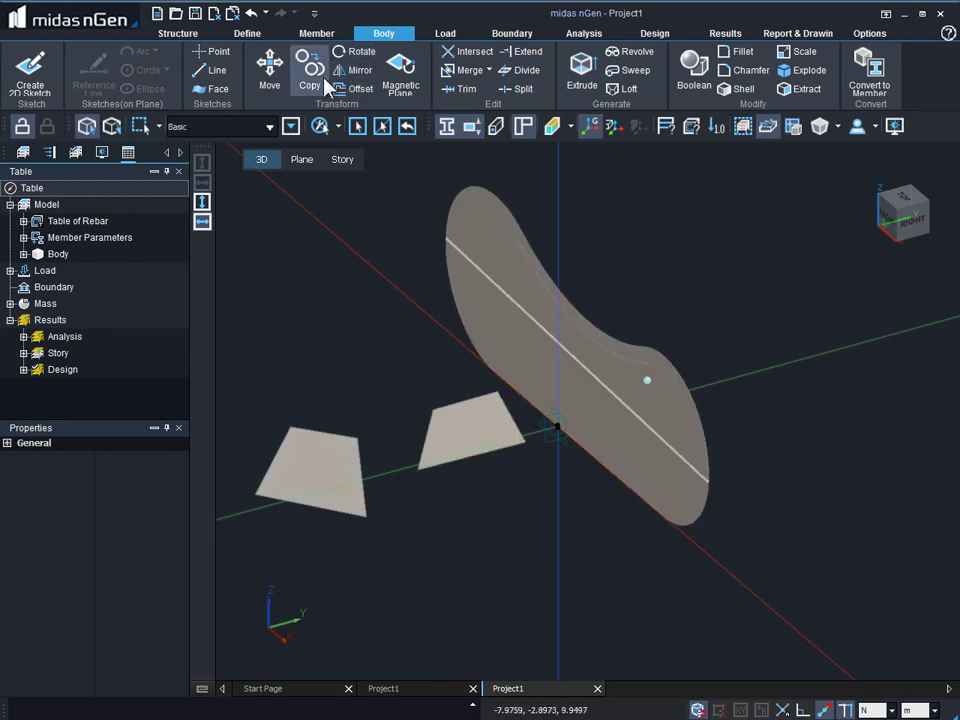
# - Mirror the bean-shaped face about a two-point plane so it stands upright across the origin
pyautogui.click(358, 70)
pyautogui.click(506, 354)
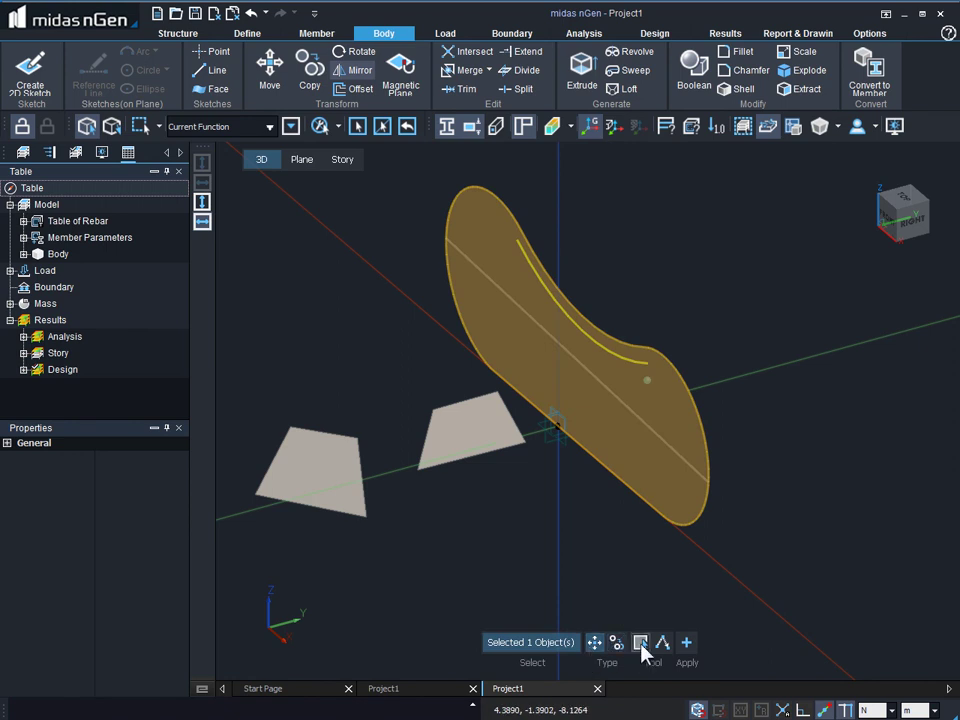
pyautogui.click(658, 606)
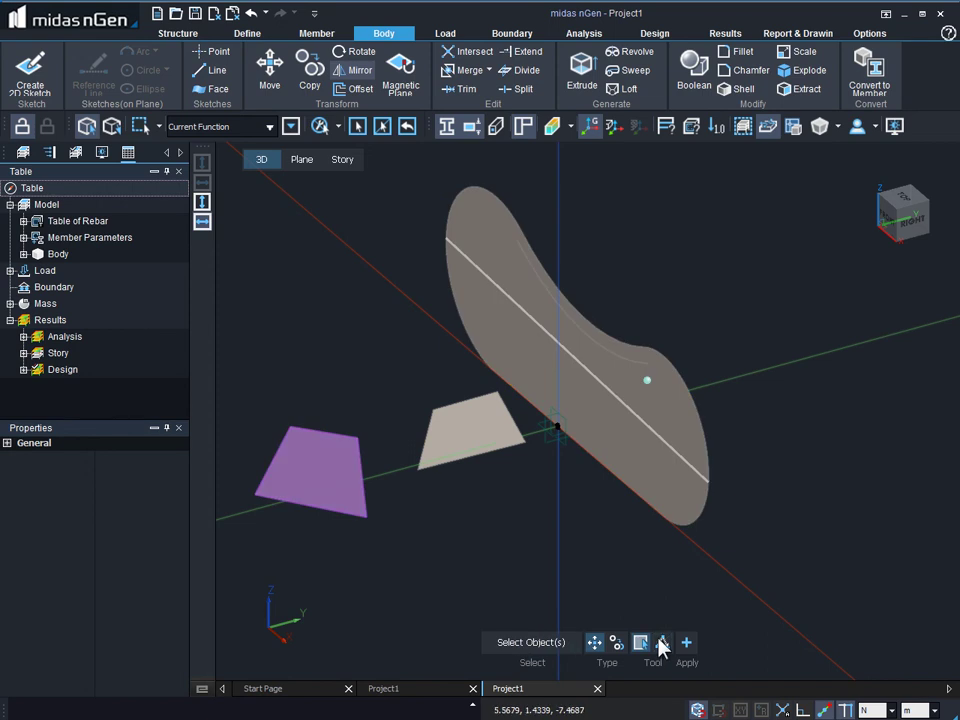
pyautogui.click(417, 467)
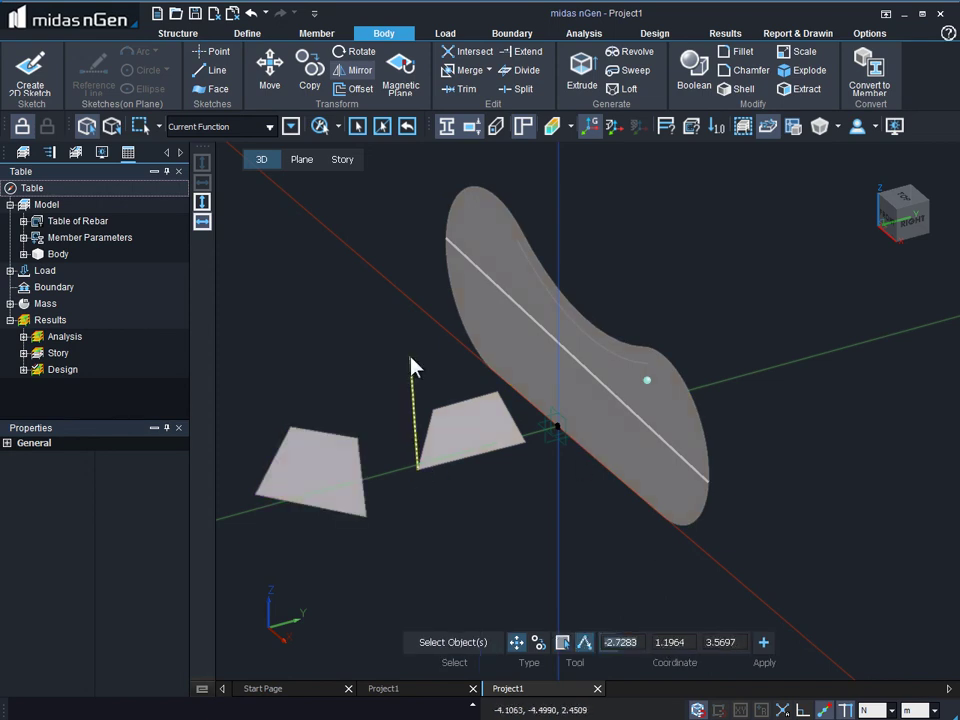
pyautogui.click(412, 367)
pyautogui.press('Escape')
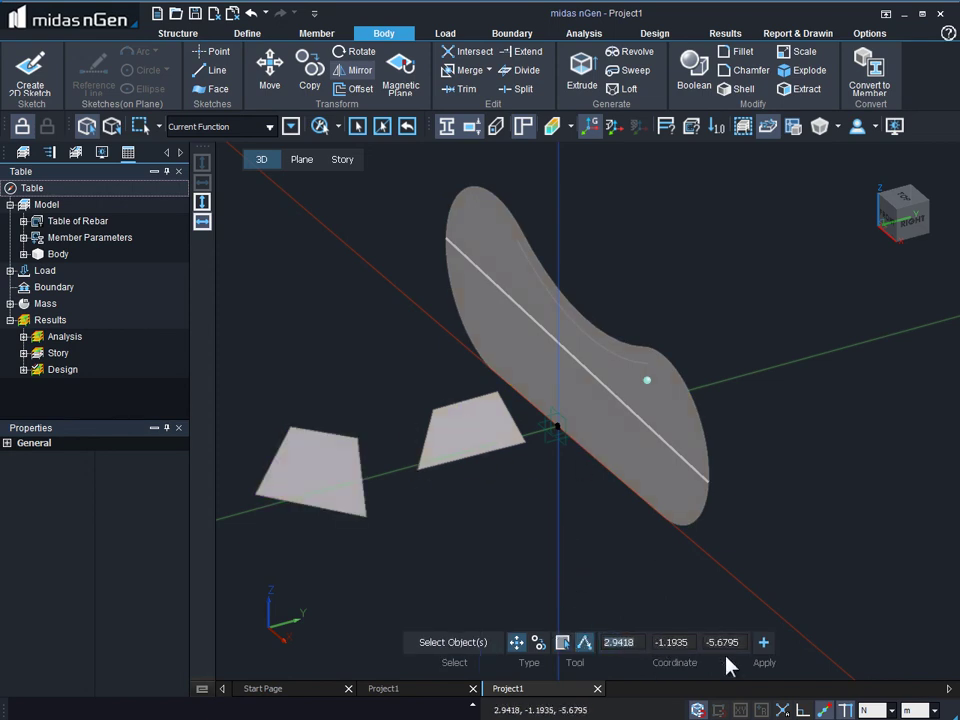
pyautogui.click(484, 641)
pyautogui.click(677, 405)
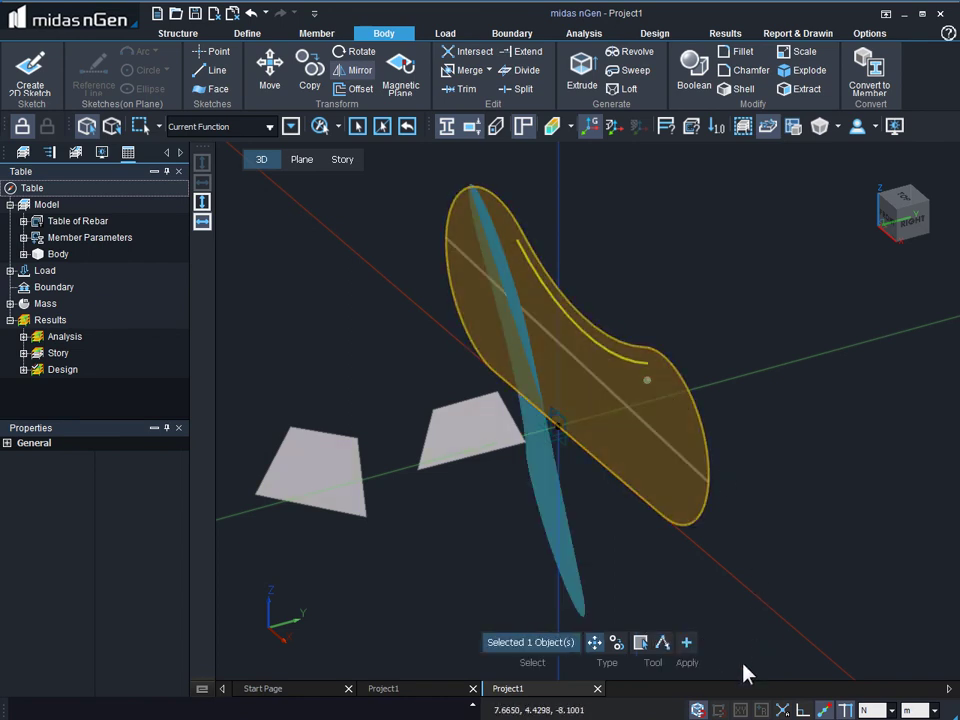
pyautogui.click(687, 642)
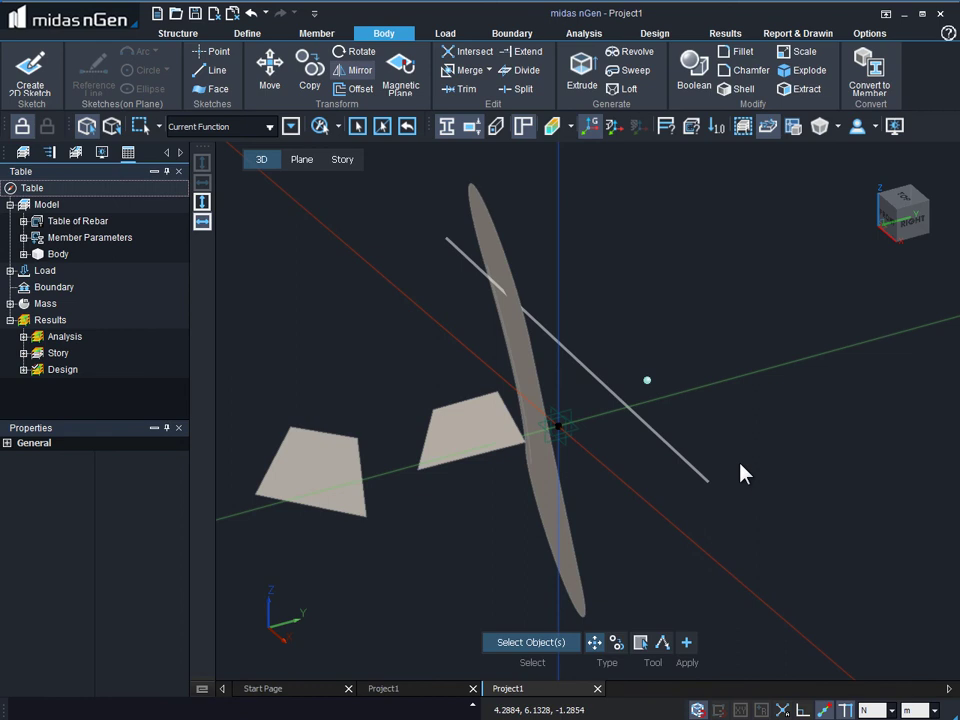
pyautogui.moveTo(724, 476)
pyautogui.mouseDown(button='middle')
pyautogui.moveTo(632, 467)
pyautogui.moveTo(727, 515)
pyautogui.moveTo(778, 501)
pyautogui.moveTo(744, 484)
pyautogui.mouseUp(button='middle')
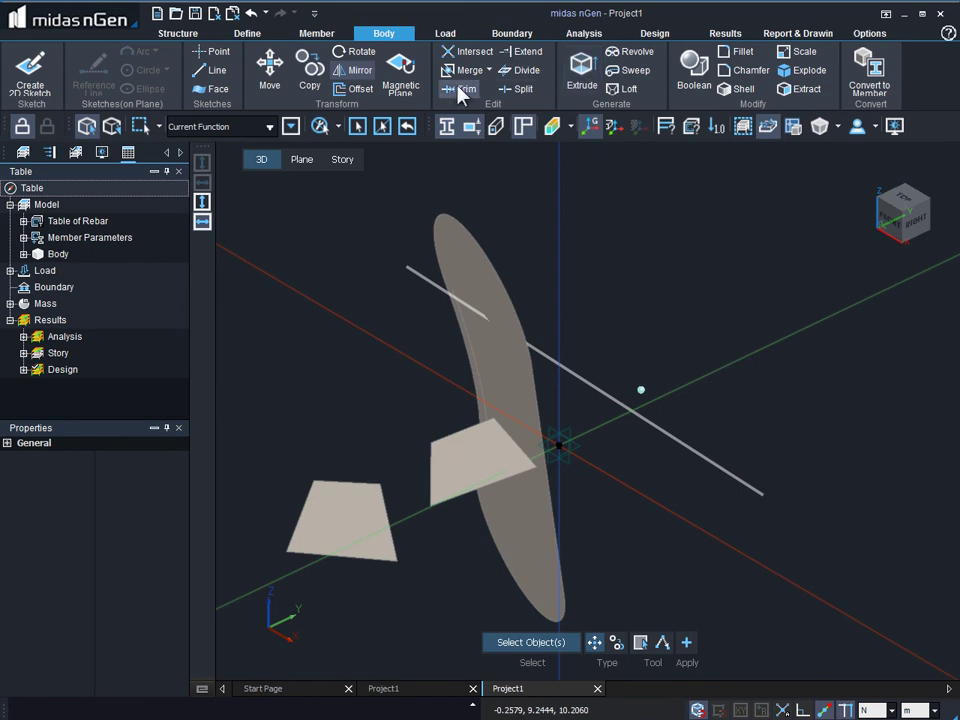
# - Offset a parallel copy of the curved body at distance -9.2
pyautogui.click(356, 89)
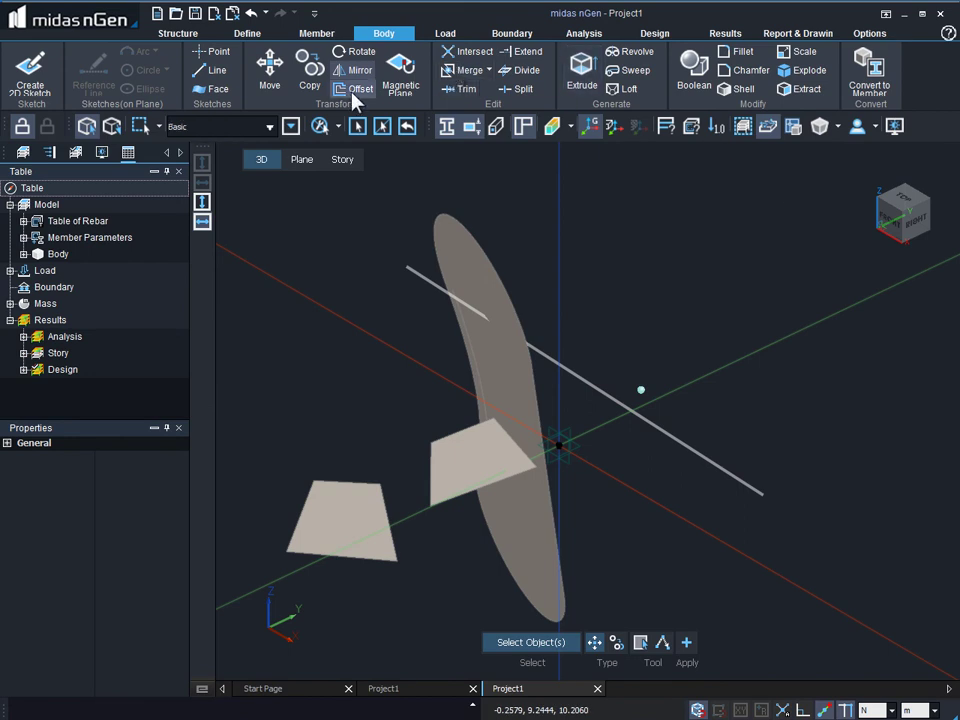
pyautogui.click(490, 368)
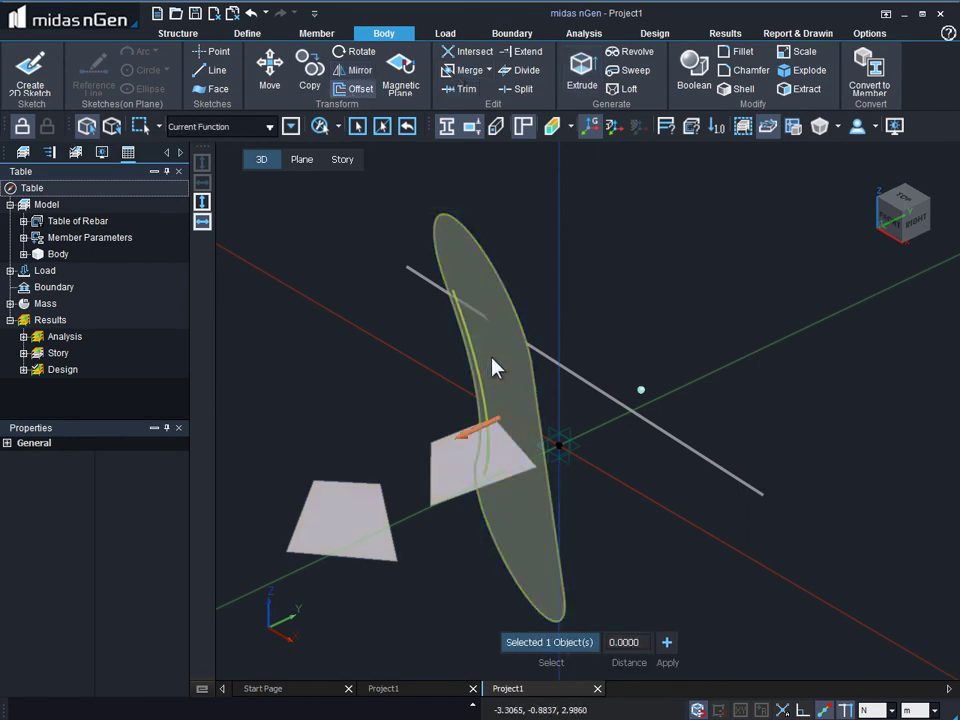
pyautogui.moveTo(499, 424); pyautogui.dragTo(729, 339)
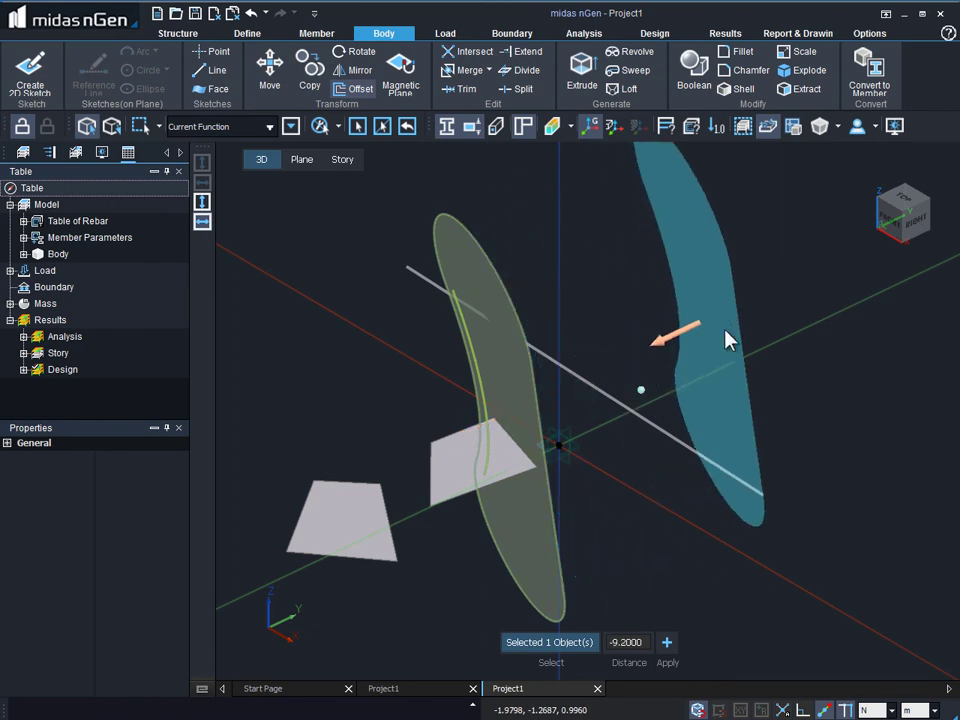
pyautogui.click(667, 643)
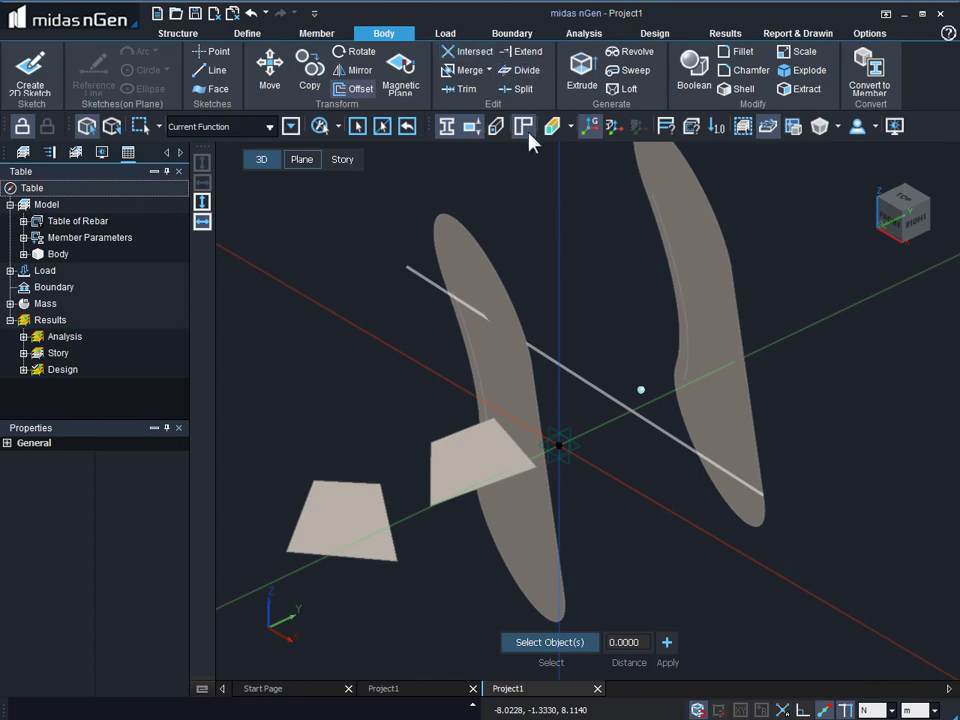
# - Intersect the straight line with the curved body so it splits at the crossing
pyautogui.click(467, 51)
pyautogui.click(542, 362)
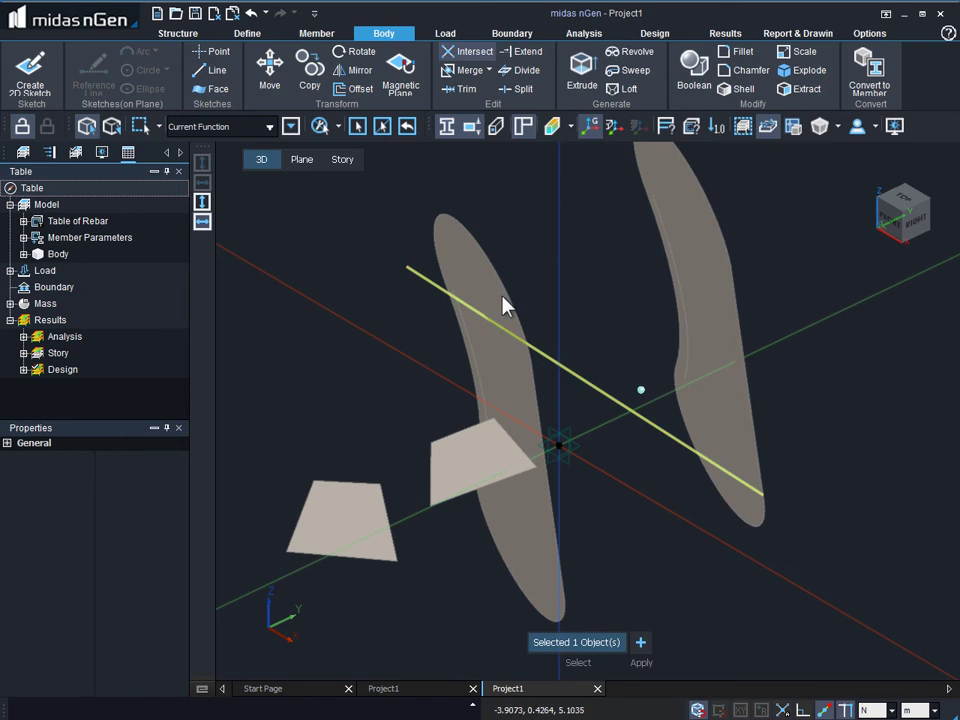
pyautogui.press('Return')
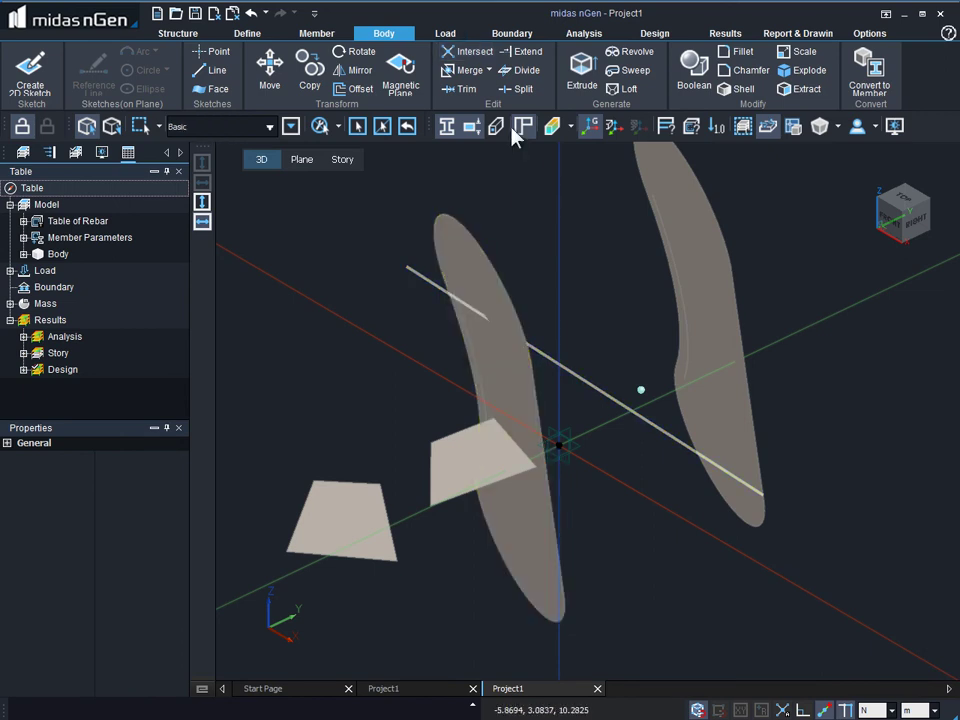
pyautogui.click(489, 71)
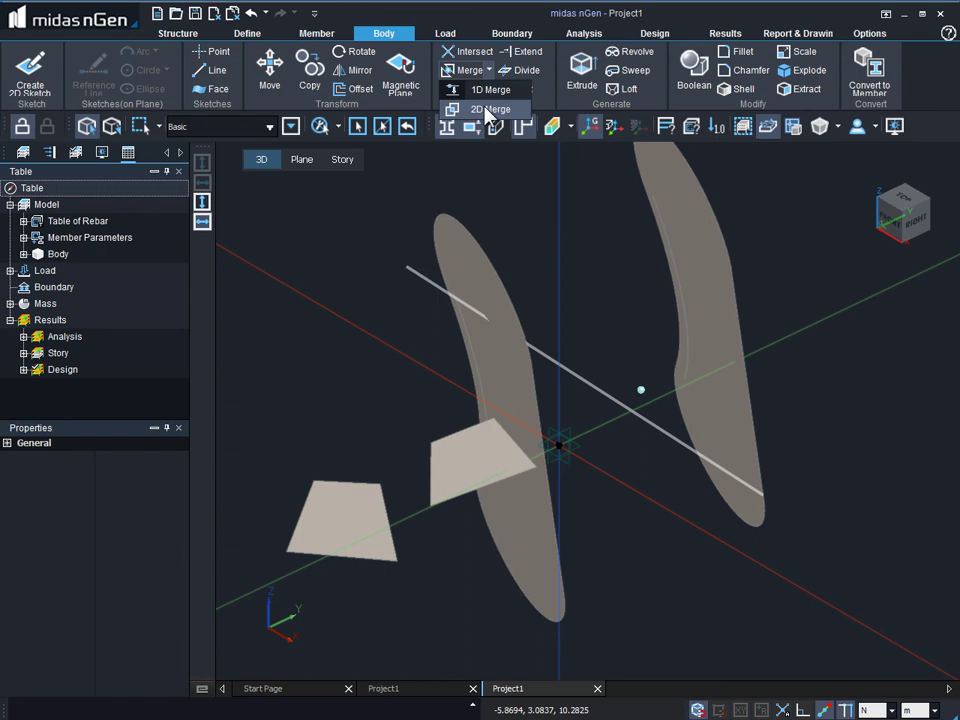
pyautogui.click(487, 109)
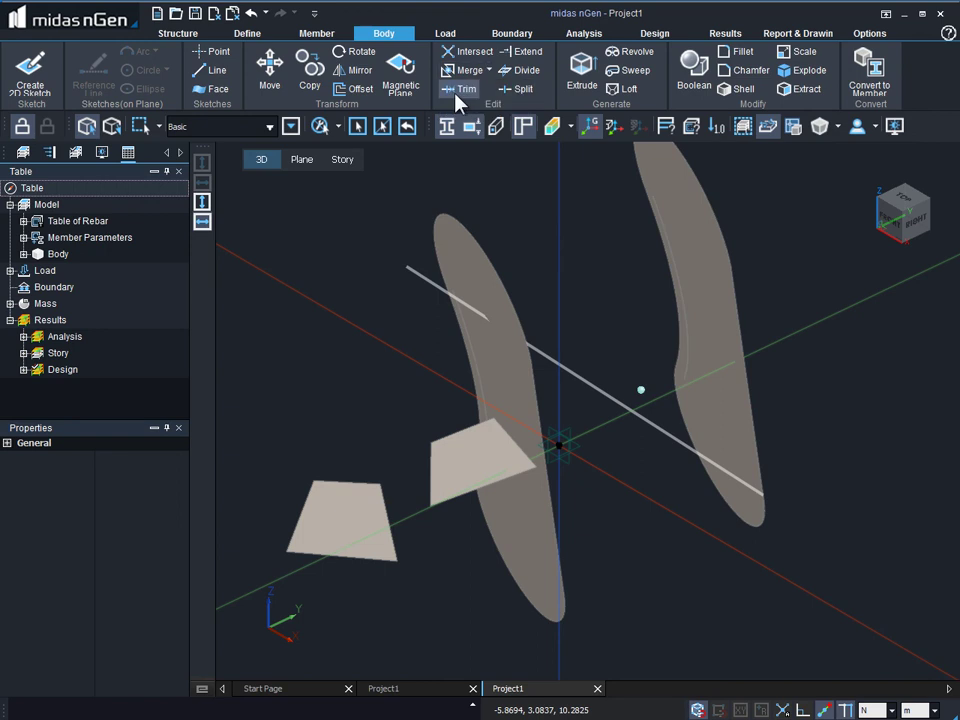
pyautogui.click(458, 90)
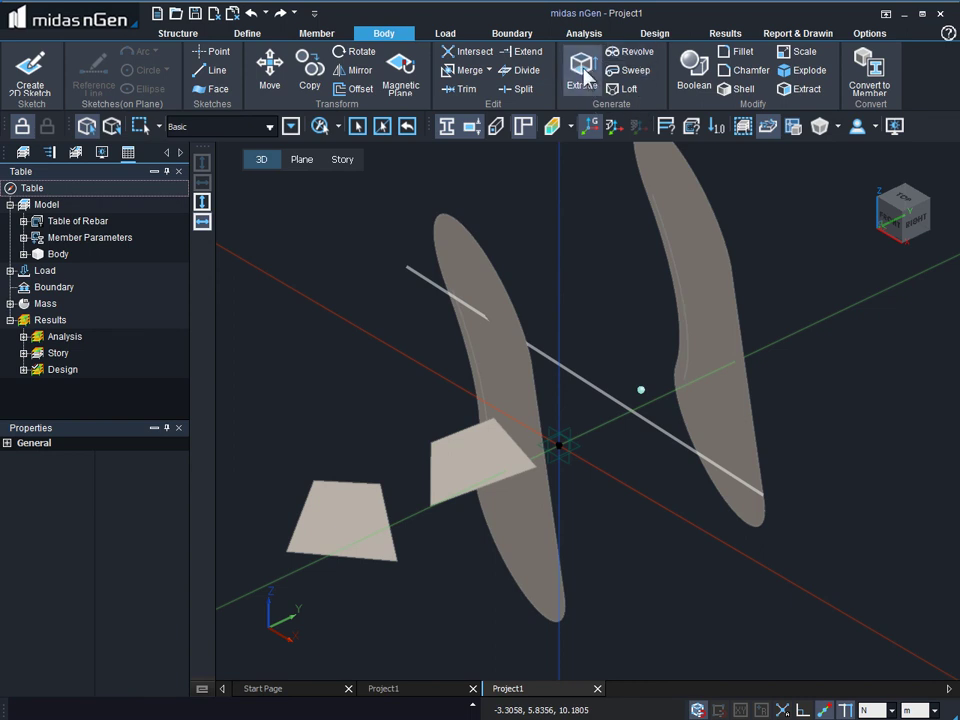
# - Extrude the right curved shell into a 1.4-thick solid
pyautogui.click(586, 78)
pyautogui.click(693, 302)
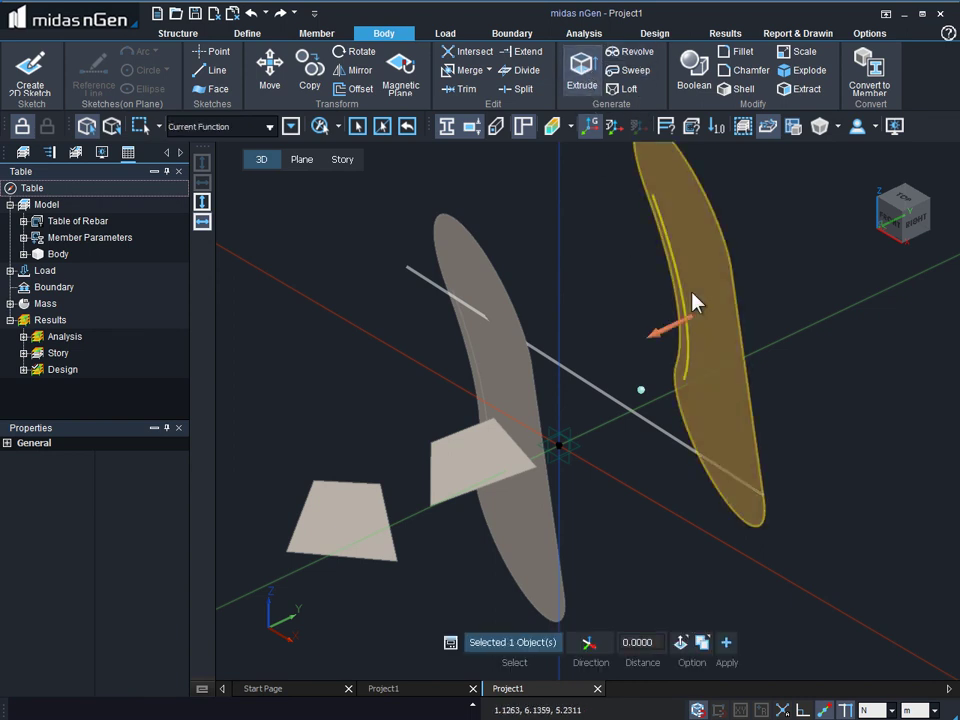
pyautogui.moveTo(671, 326); pyautogui.dragTo(635, 335)
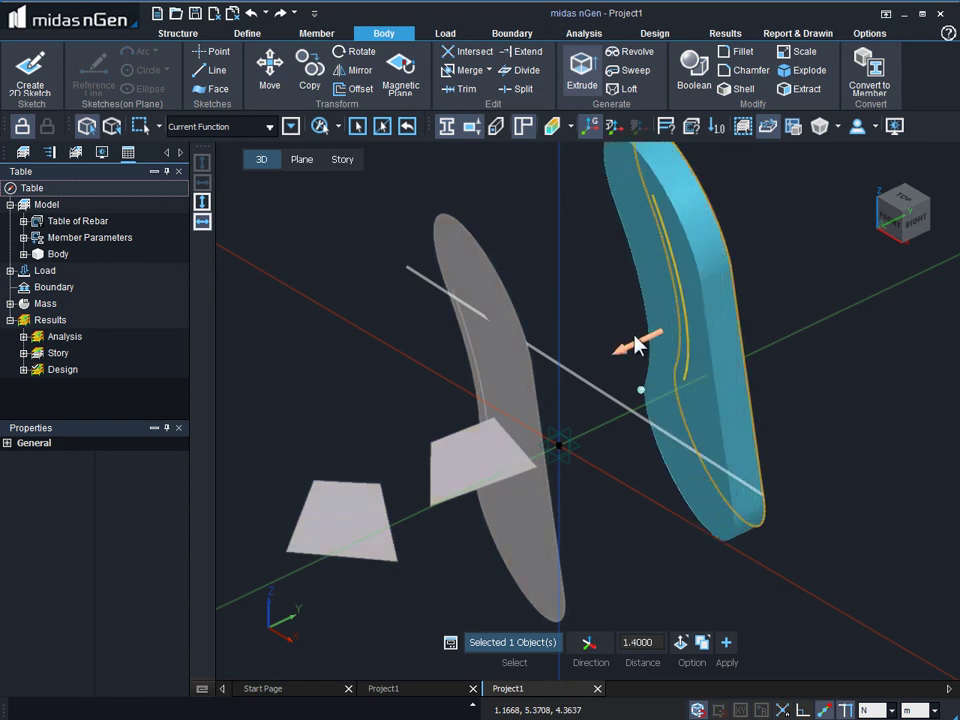
pyautogui.click(725, 645)
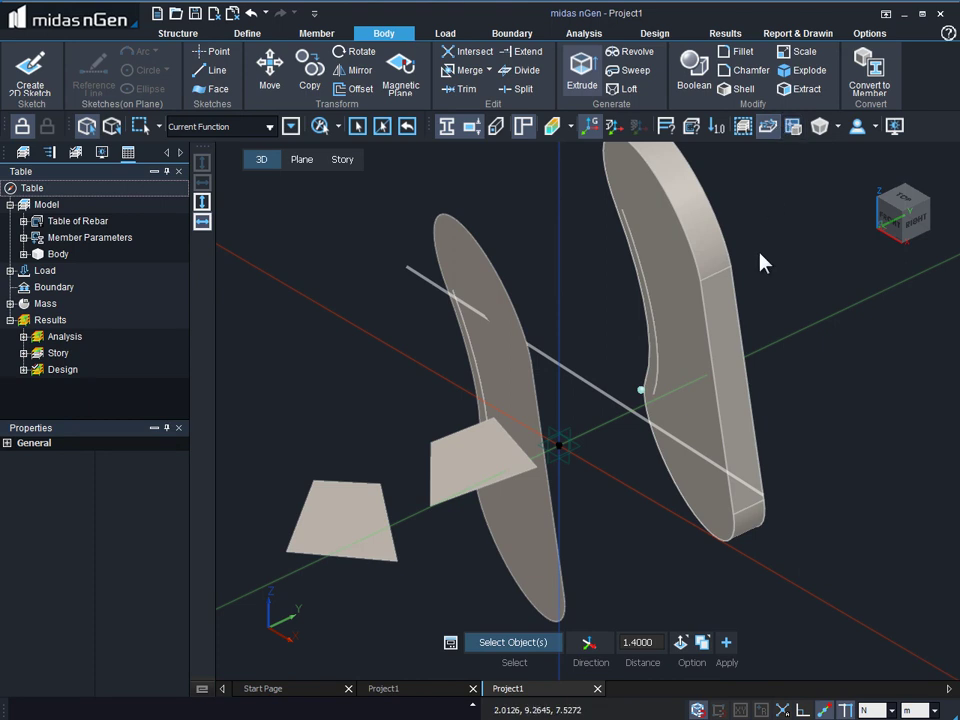
# - Extrude the curved solid's side face outward by 5.4 into a block
pyautogui.click(731, 321)
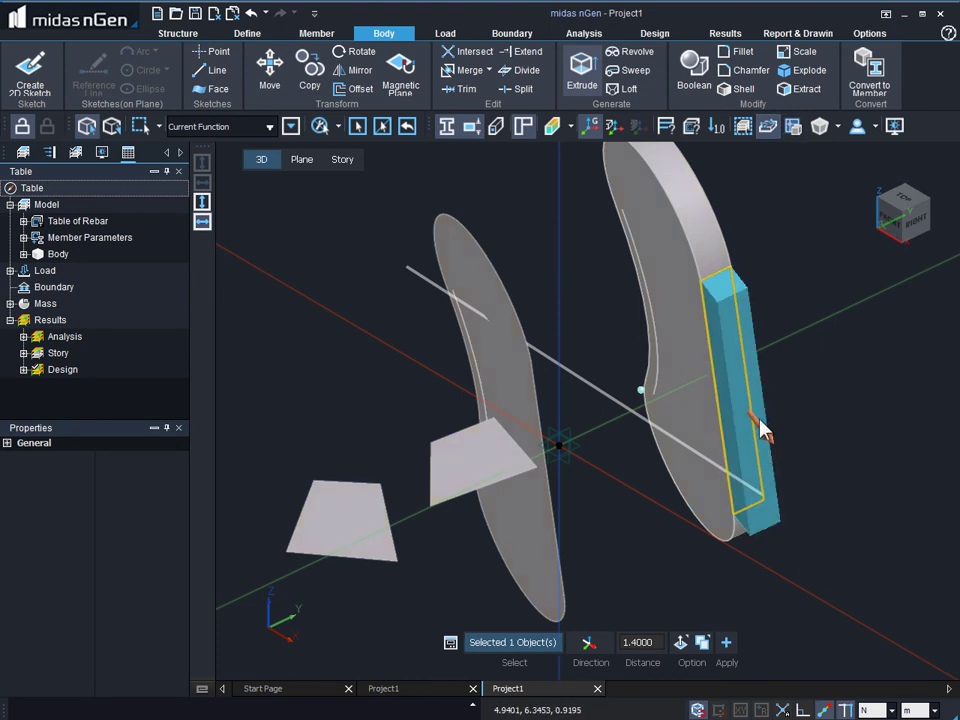
pyautogui.moveTo(763, 428); pyautogui.dragTo(808, 579)
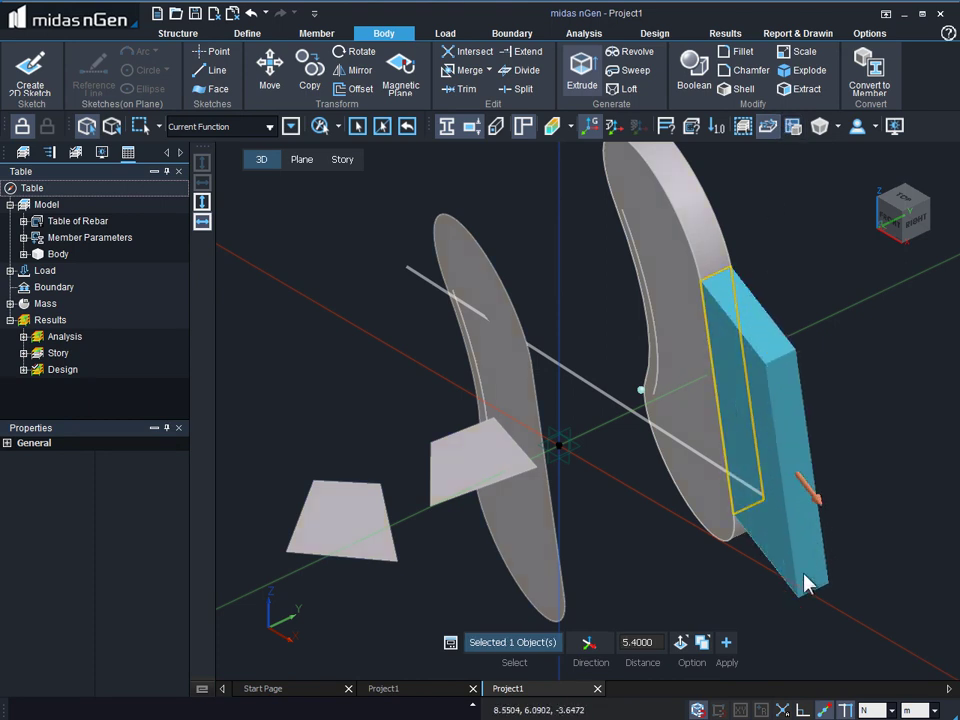
pyautogui.click(724, 645)
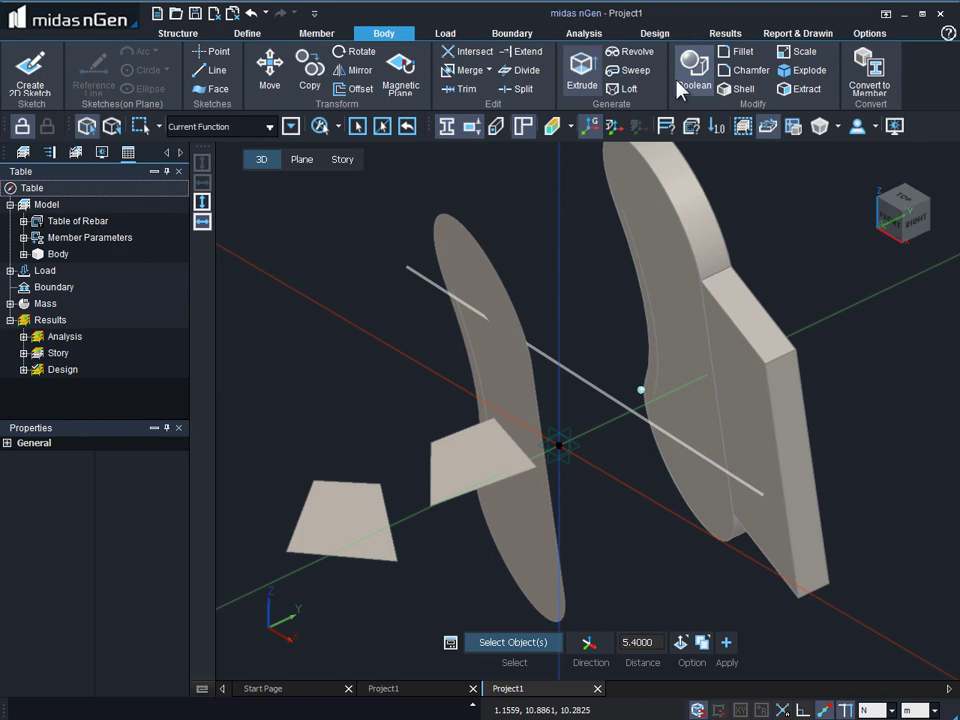
# - Start a revolve and place a sketch plane at the origin
pyautogui.click(628, 54)
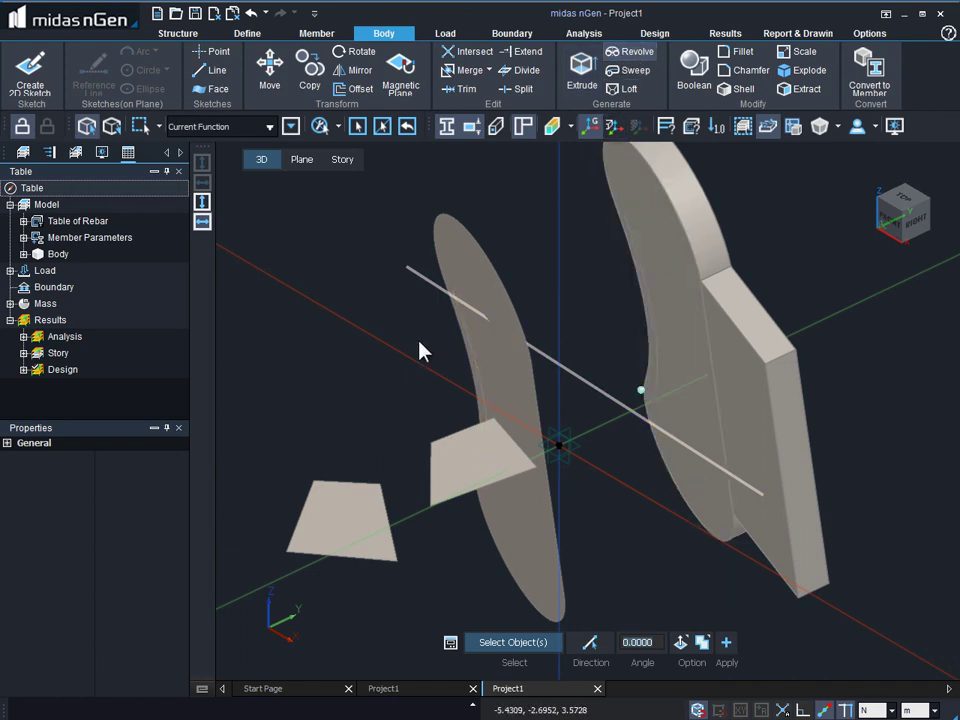
pyautogui.moveTo(422, 349); pyautogui.dragTo(654, 300, button='middle')
pyautogui.click(588, 127)
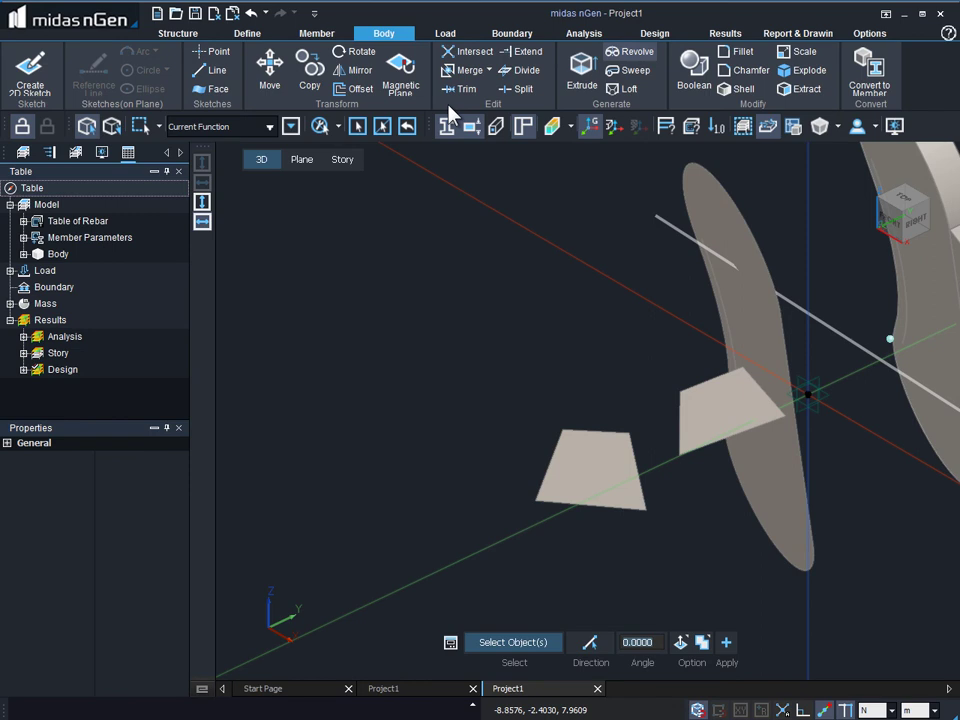
pyautogui.moveTo(921, 381); pyautogui.dragTo(559, 471, button='middle')
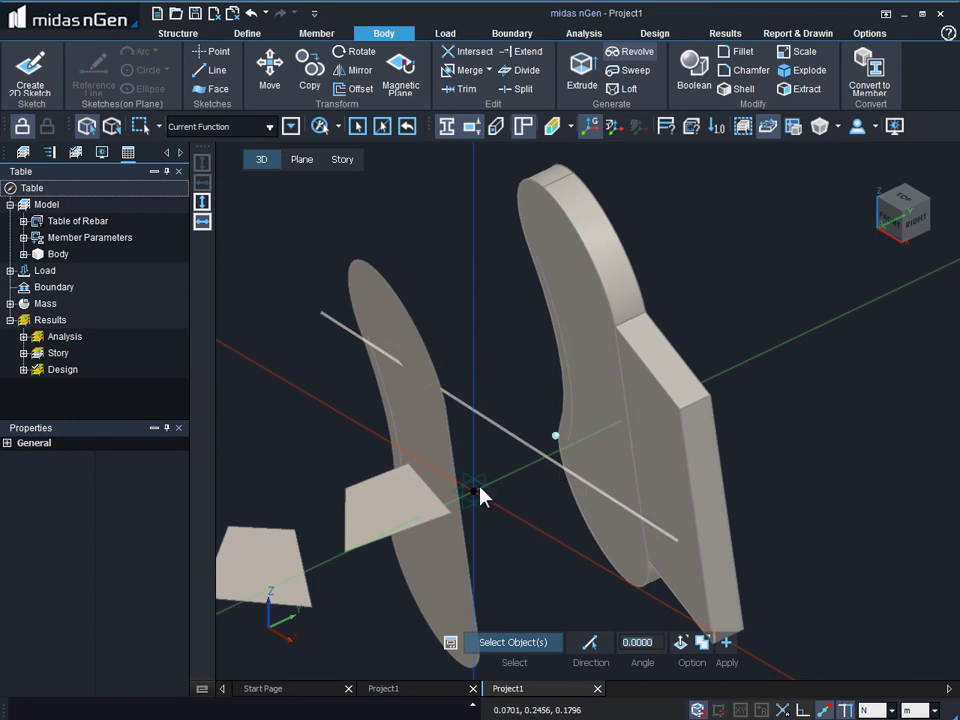
pyautogui.click(300, 162)
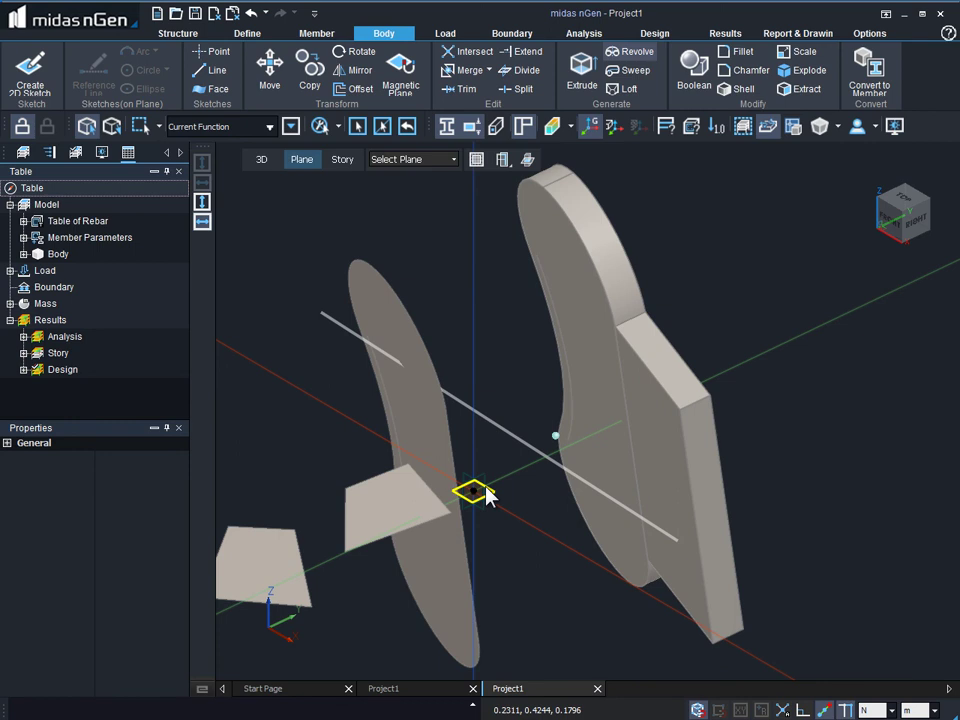
pyautogui.click(486, 490)
pyautogui.scroll(-4, 486, 496)
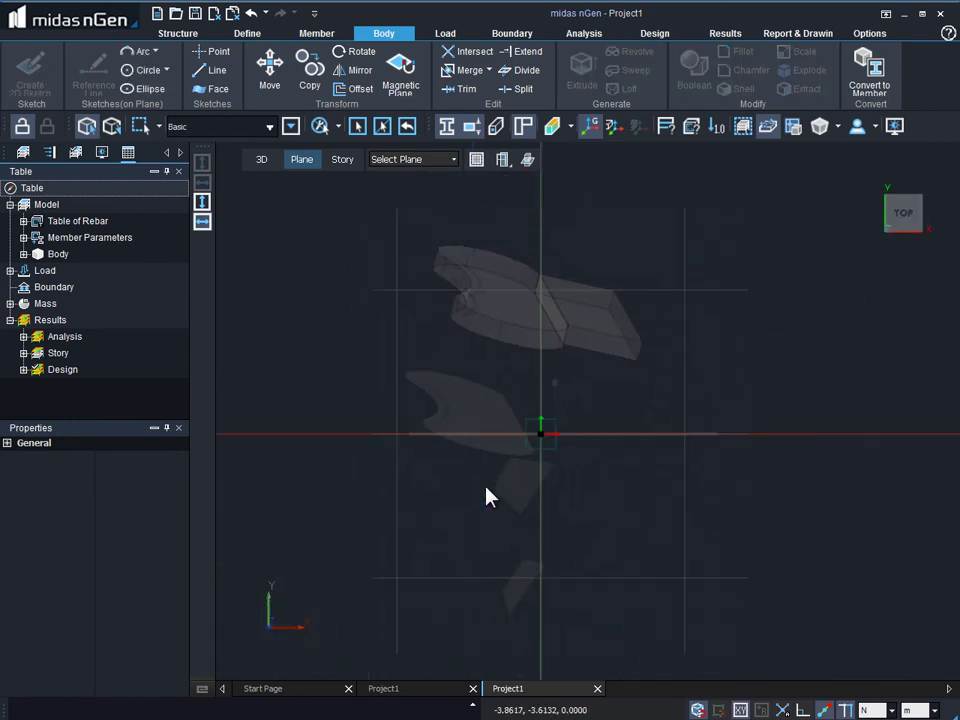
# - Reset to the isometric home view and sketch on the vertical front plane at the origin
pyautogui.click(276, 160)
pyautogui.rightClick(549, 314)
pyautogui.click(484, 243)
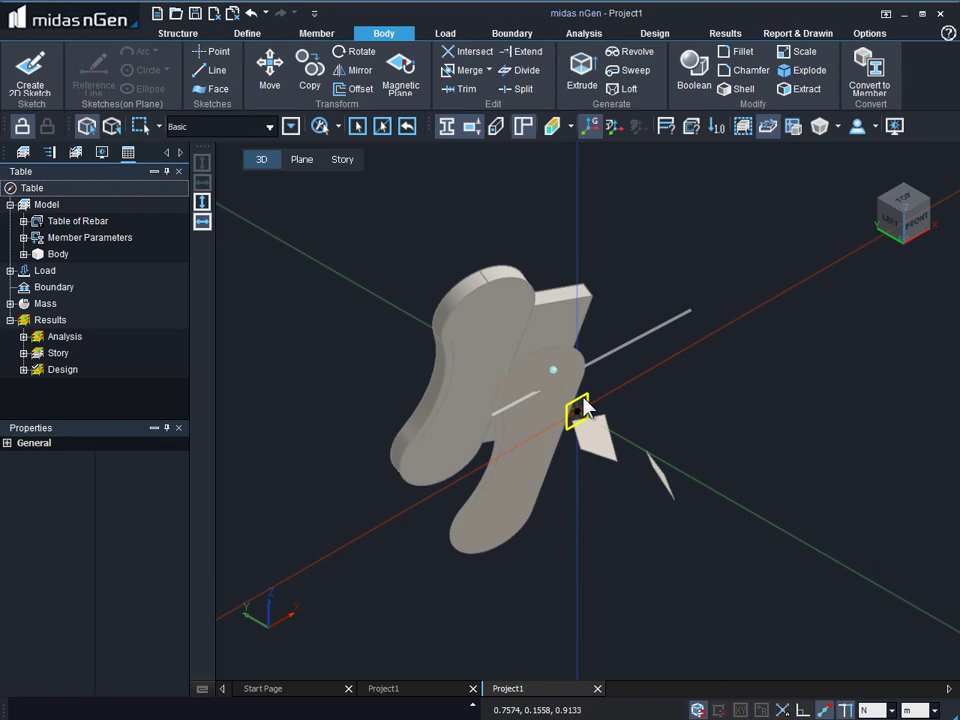
pyautogui.click(309, 159)
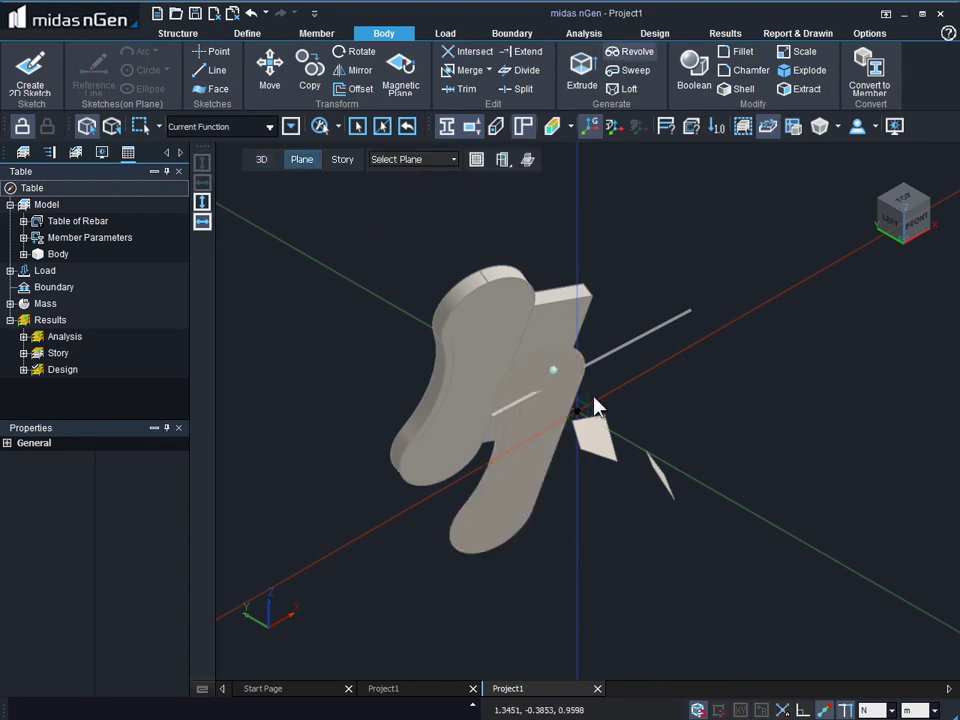
pyautogui.click(591, 406)
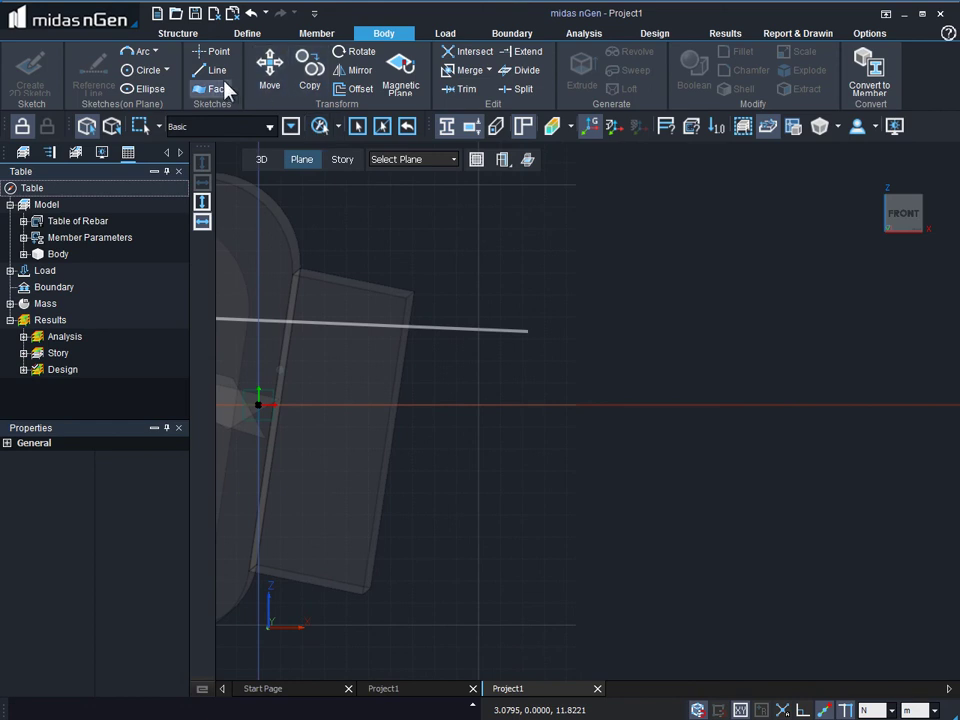
# - Draw a center-point arc of radius 3 sweeping 90°, centered on the red axis
pyautogui.click(142, 53)
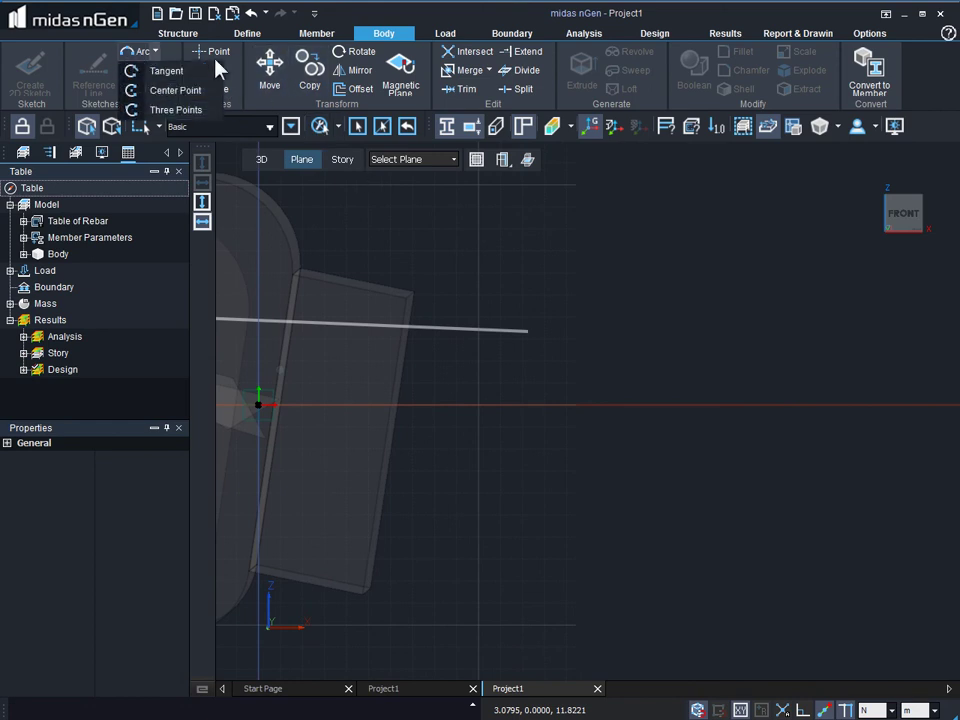
pyautogui.click(189, 90)
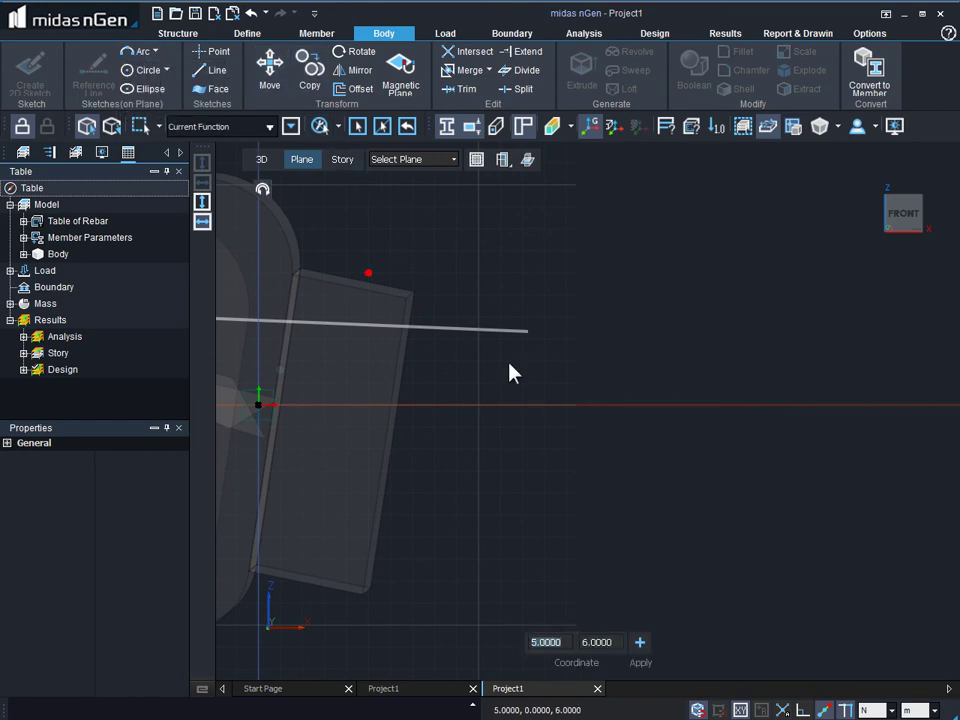
pyautogui.click(609, 404)
pyautogui.click(609, 340)
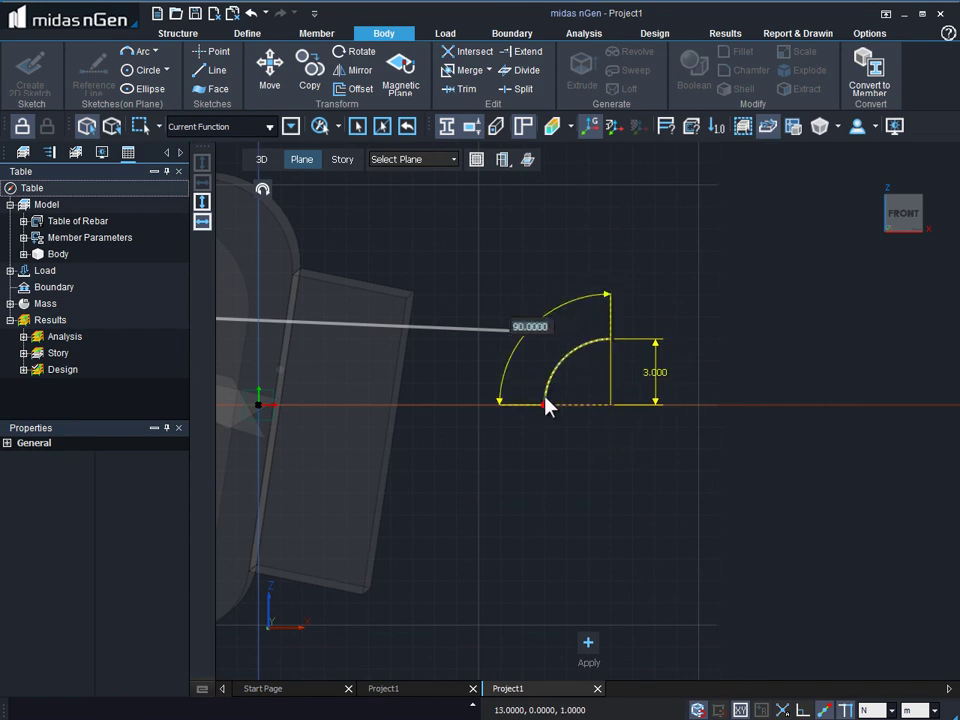
pyautogui.click(544, 403)
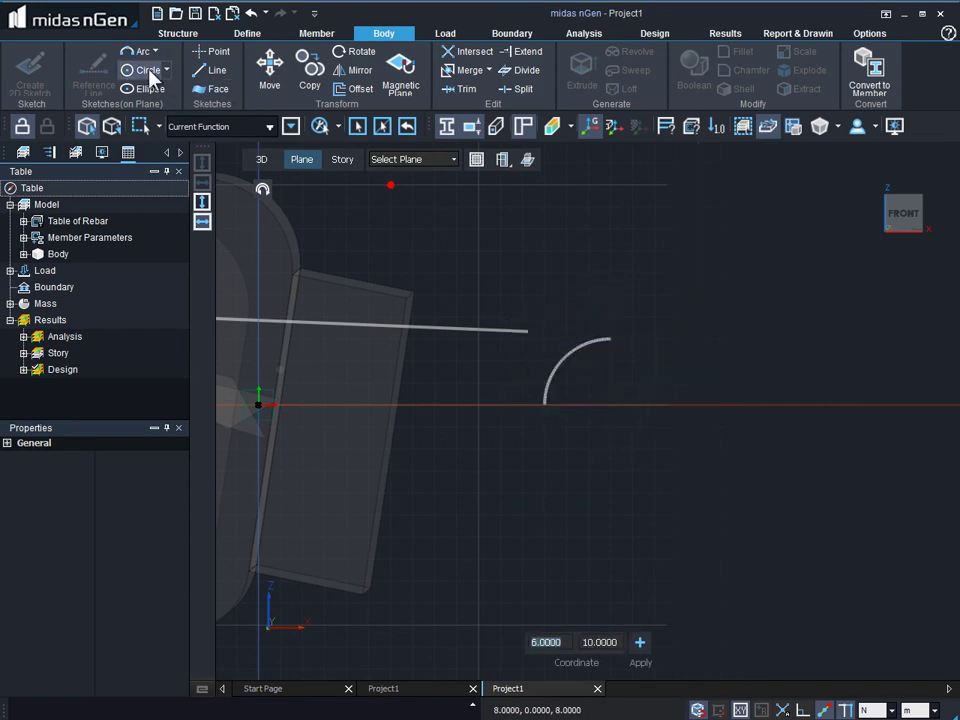
# - Draw a vertical line from the arc's top end down to the baseline
pyautogui.click(205, 72)
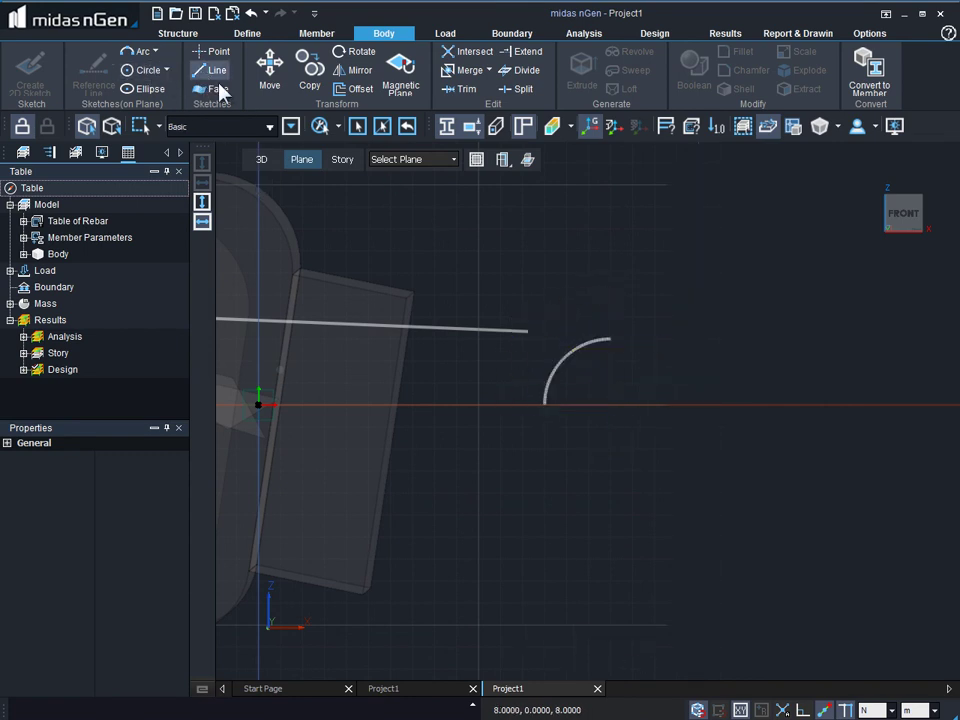
pyautogui.click(609, 340)
pyautogui.press('Escape')
pyautogui.rightClick(613, 352)
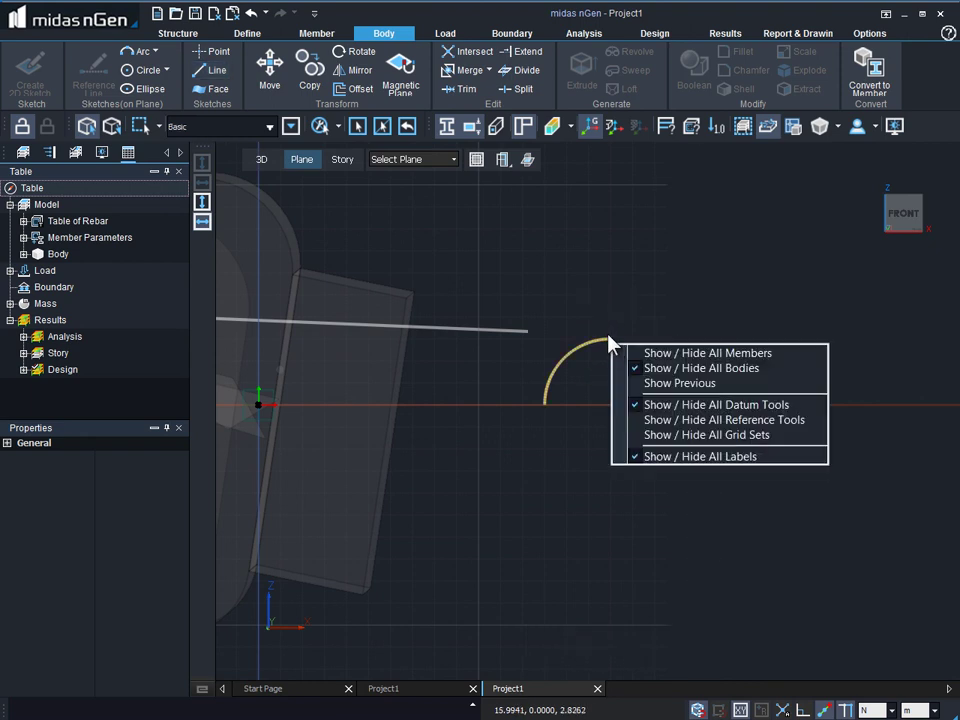
pyautogui.press('Escape')
pyautogui.press('l')
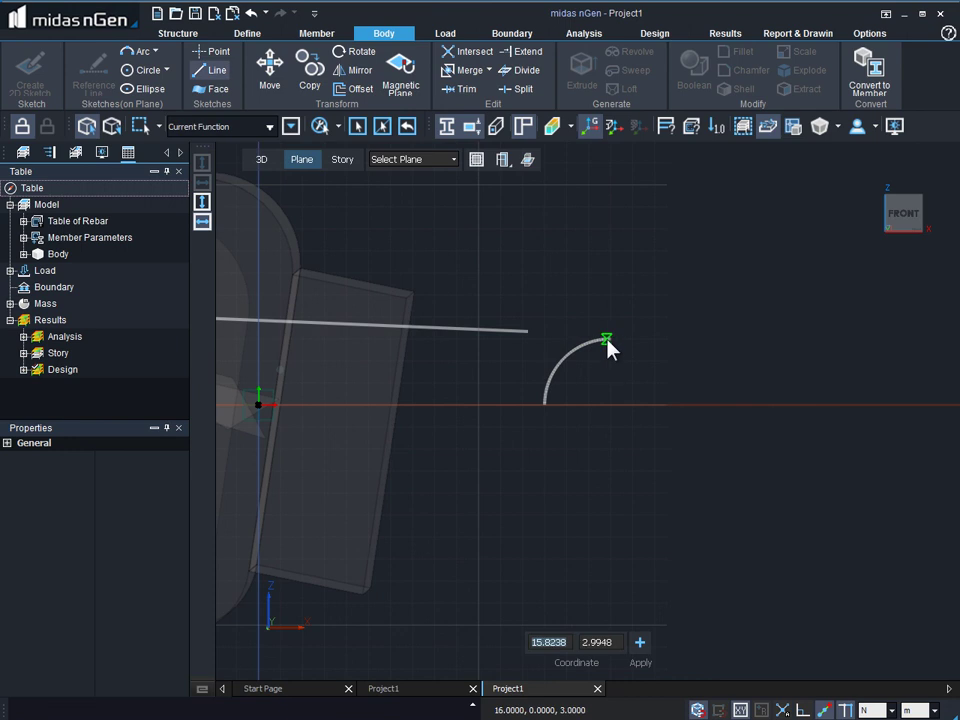
pyautogui.click(610, 343)
pyautogui.press('Escape')
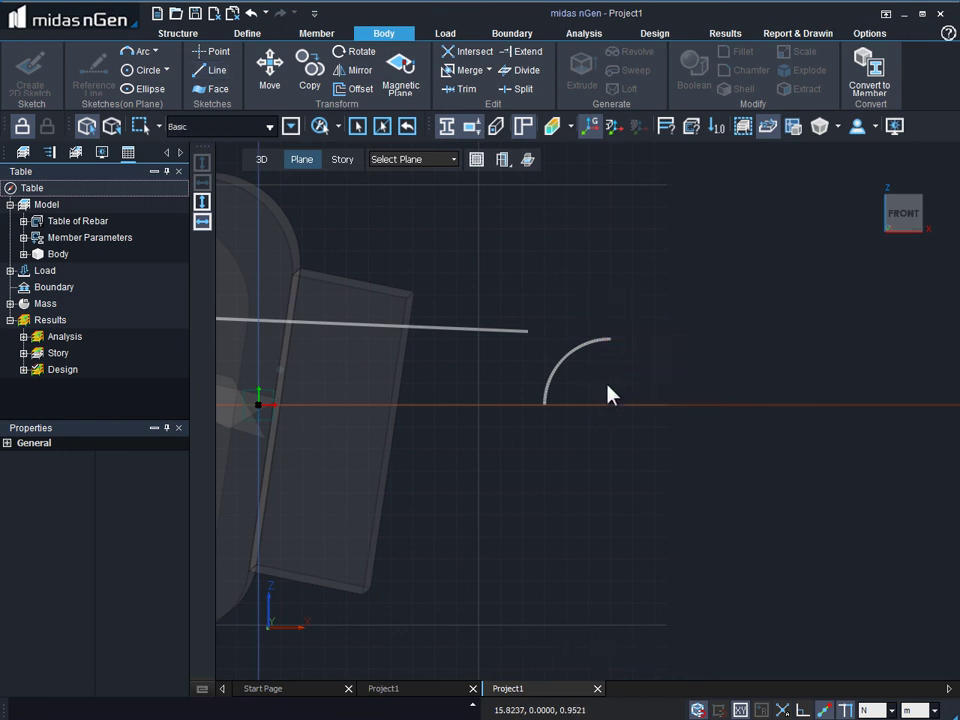
pyautogui.press('l')
pyautogui.click(612, 346)
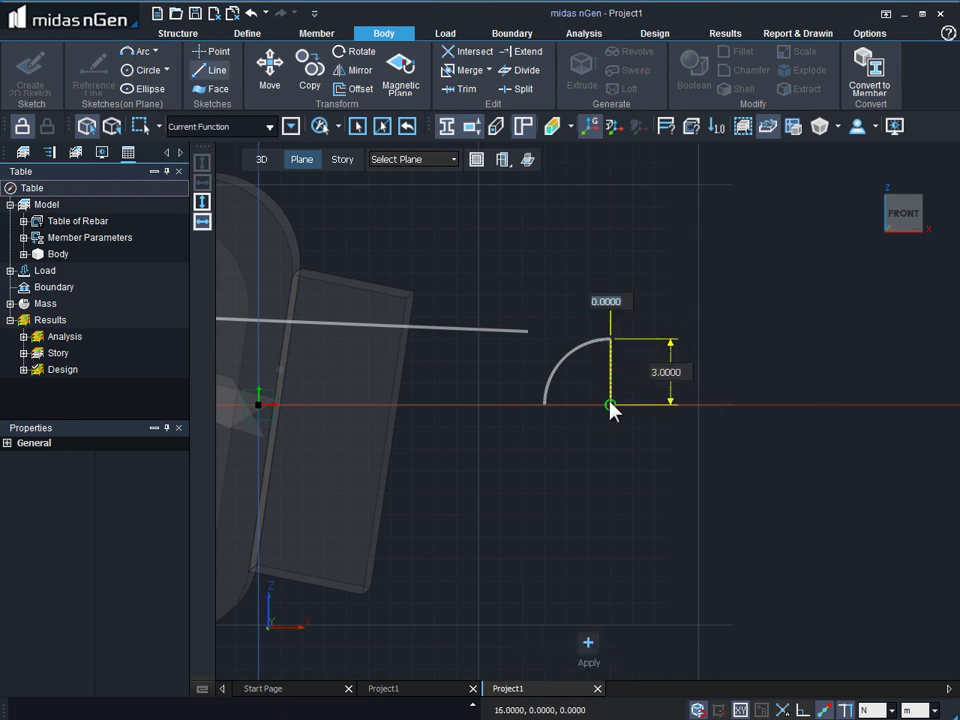
pyautogui.click(611, 403)
pyautogui.press('Escape')
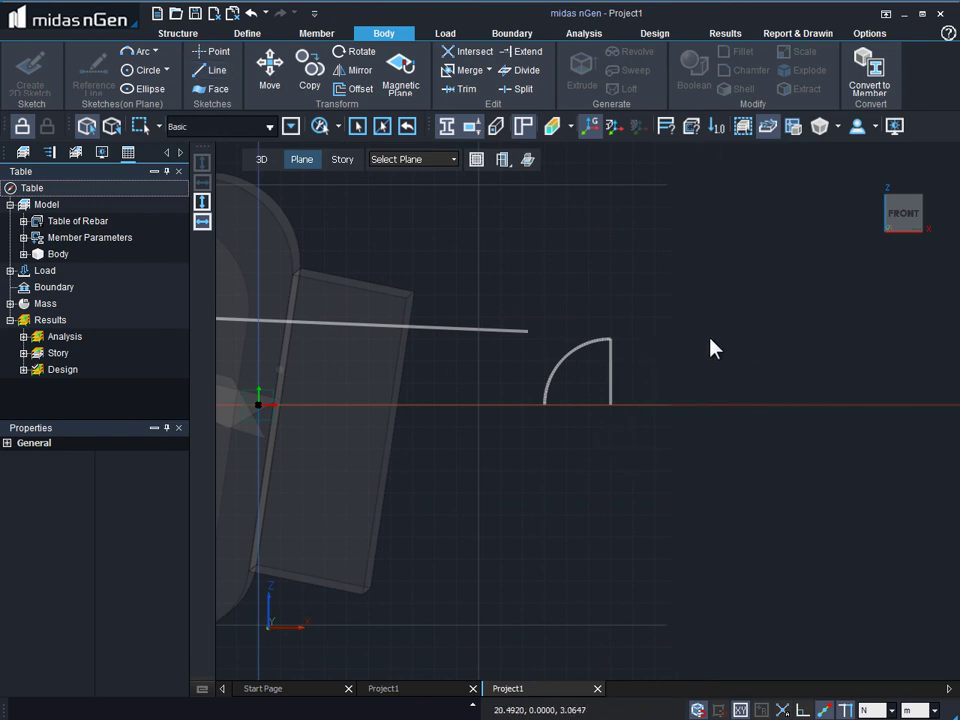
# - Revolve the quarter-arc profile 360° about the axis to create a solid dome
pyautogui.click(265, 166)
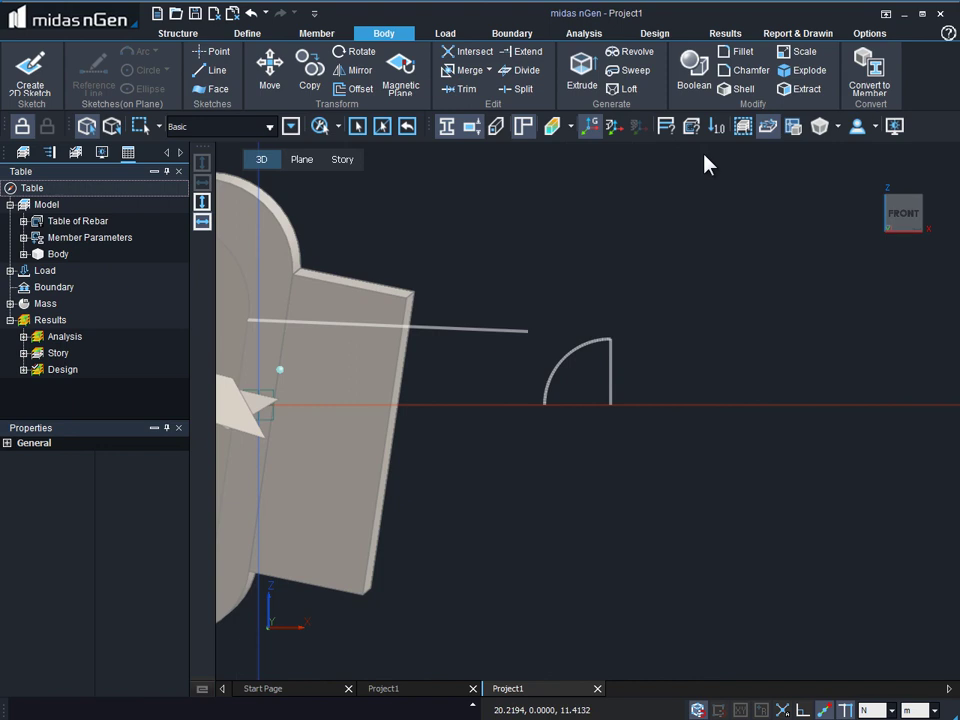
pyautogui.click(630, 52)
pyautogui.click(569, 363)
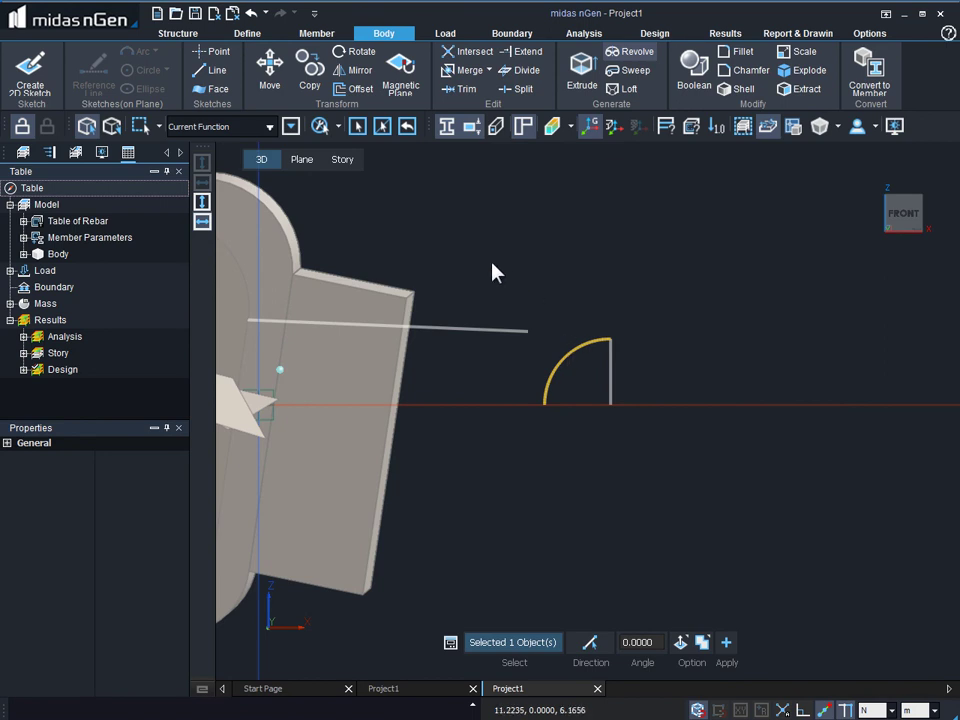
pyautogui.moveTo(549, 285); pyautogui.dragTo(490, 230, button='right')
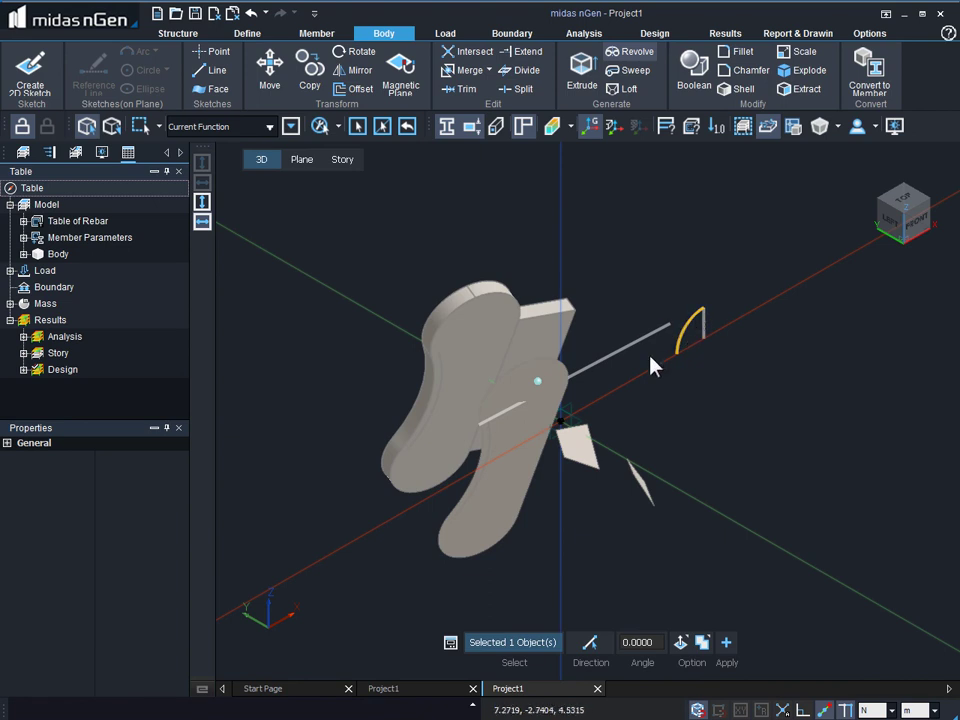
pyautogui.click(602, 652)
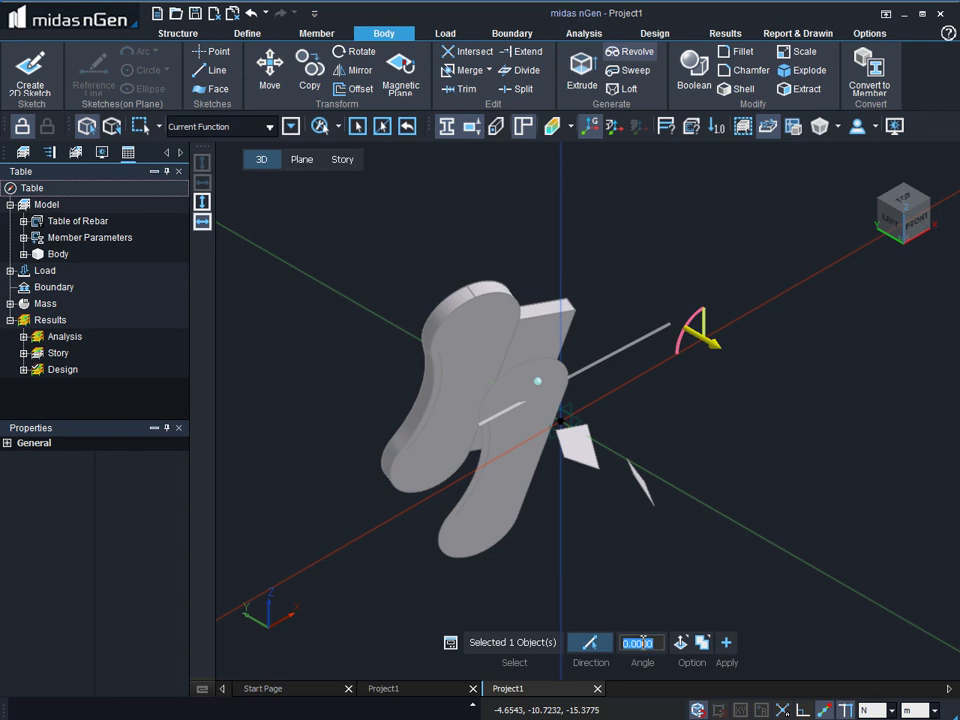
pyautogui.write('360')
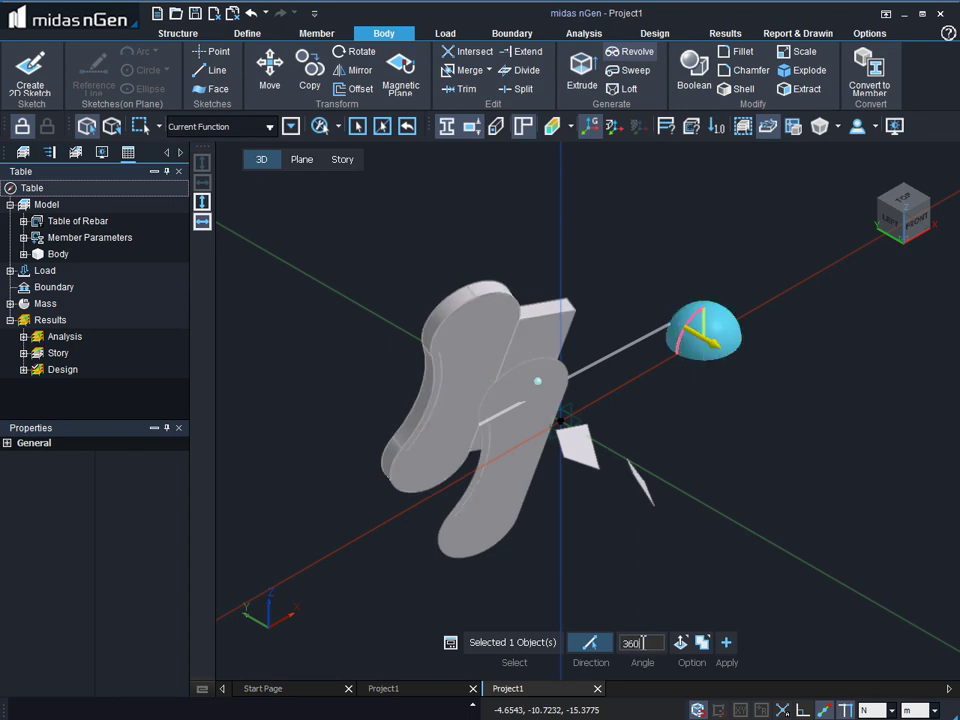
pyautogui.click(727, 645)
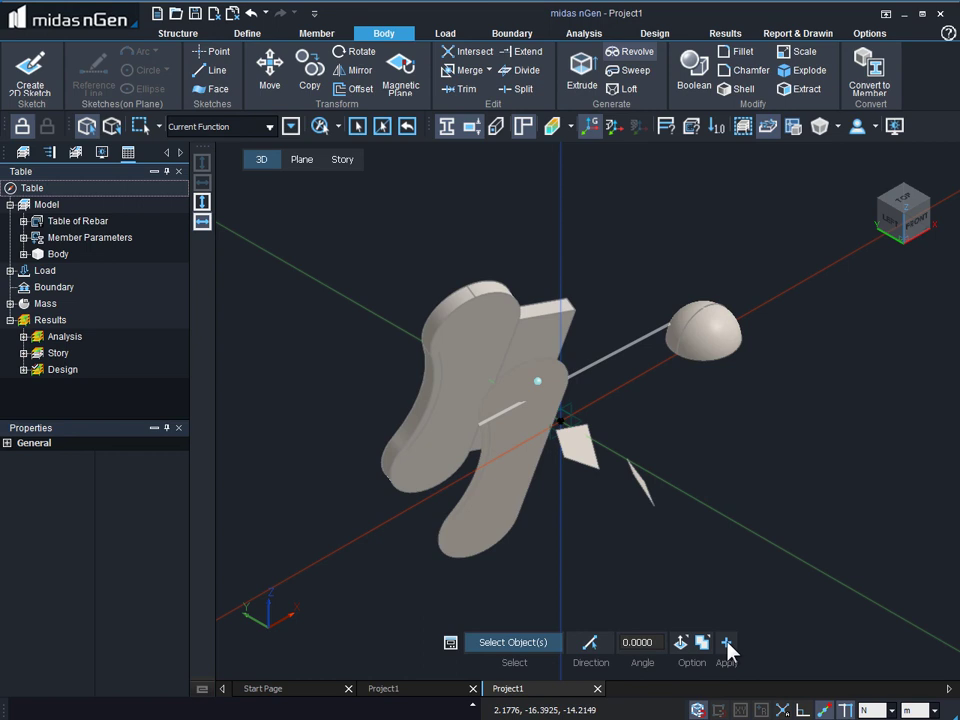
pyautogui.press('Escape')
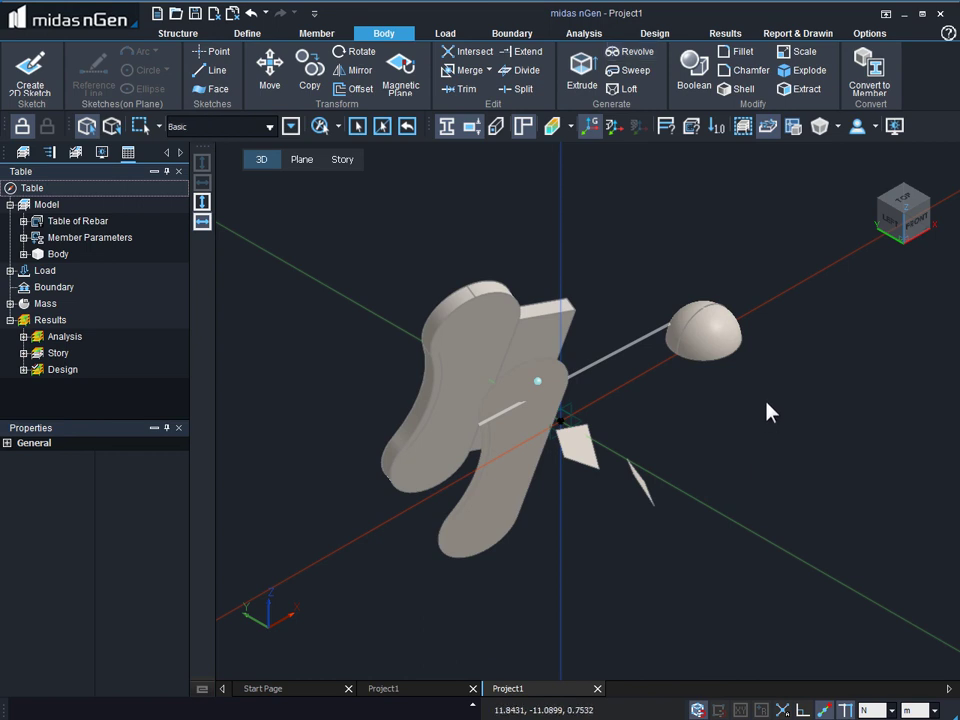
pyautogui.moveTo(750, 375)
pyautogui.mouseDown(button='middle')
pyautogui.moveTo(664, 390)
pyautogui.moveTo(615, 356)
pyautogui.moveTo(570, 272)
pyautogui.moveTo(508, 274)
pyautogui.moveTo(548, 368)
pyautogui.moveTo(656, 399)
pyautogui.mouseUp(button='middle')
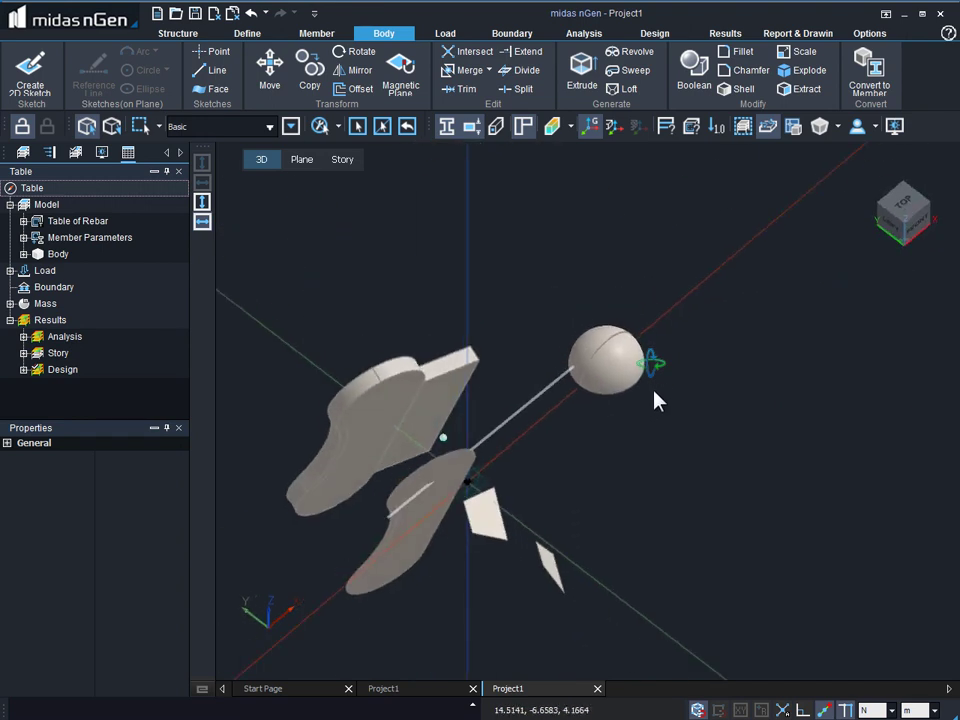
pyautogui.scroll(5, 643, 302)
pyautogui.moveTo(643, 302)
pyautogui.mouseDown(button='middle')
pyautogui.moveTo(664, 401)
pyautogui.moveTo(636, 360)
pyautogui.moveTo(647, 287)
pyautogui.moveTo(739, 279)
pyautogui.moveTo(566, 332)
pyautogui.moveTo(566, 407)
pyautogui.moveTo(658, 430)
pyautogui.moveTo(696, 396)
pyautogui.moveTo(654, 378)
pyautogui.mouseUp(button='middle')
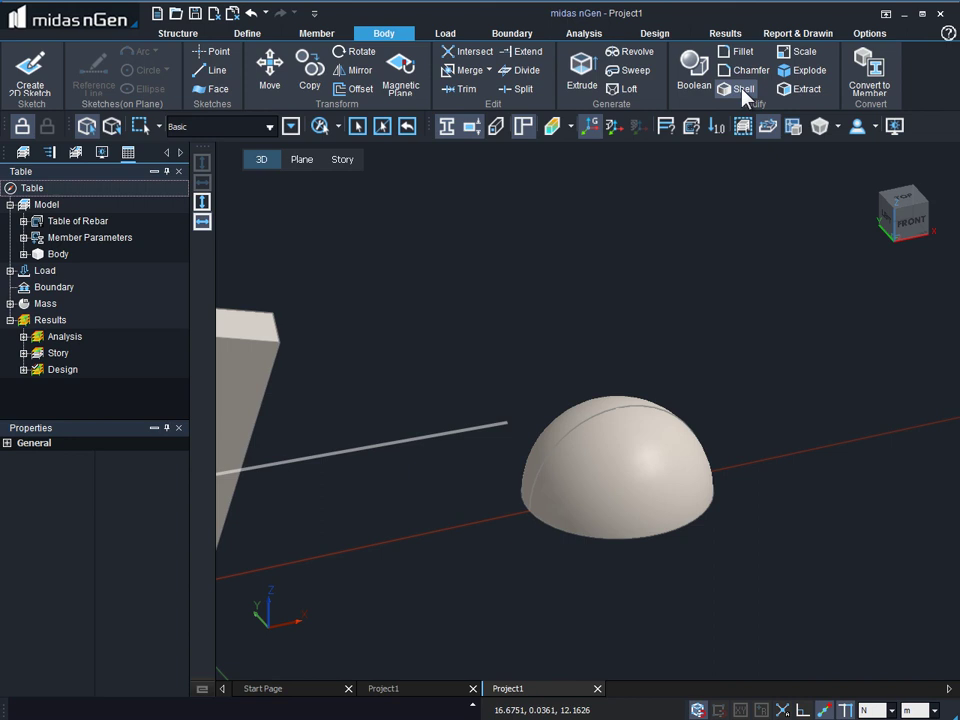
# - Scale the dome by a factor of 2
pyautogui.click(802, 51)
pyautogui.click(594, 484)
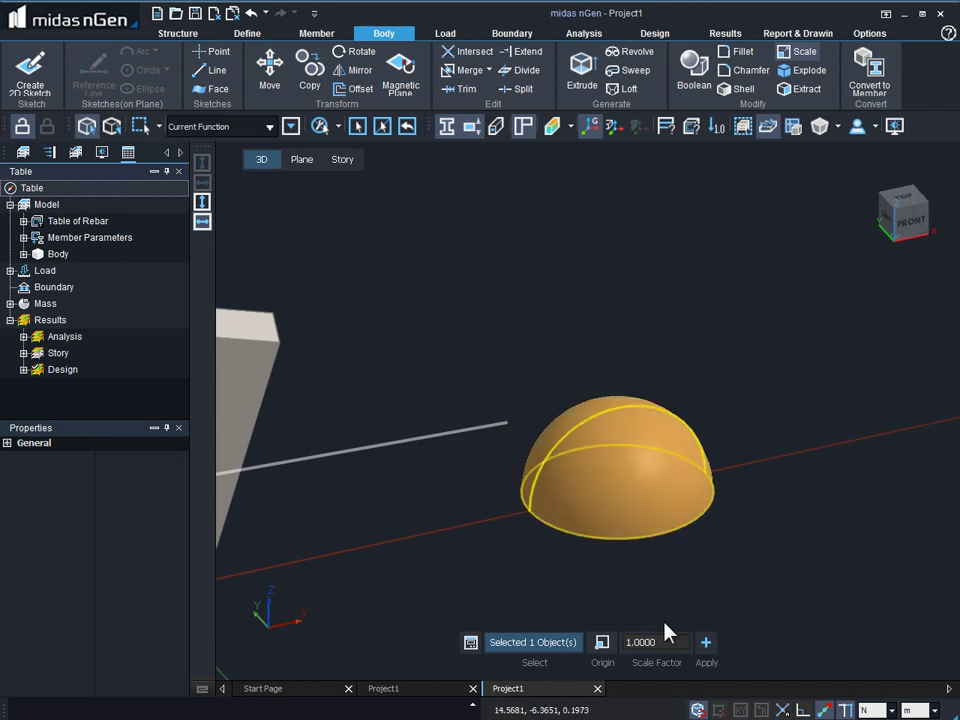
pyautogui.click(658, 646)
pyautogui.write('2')
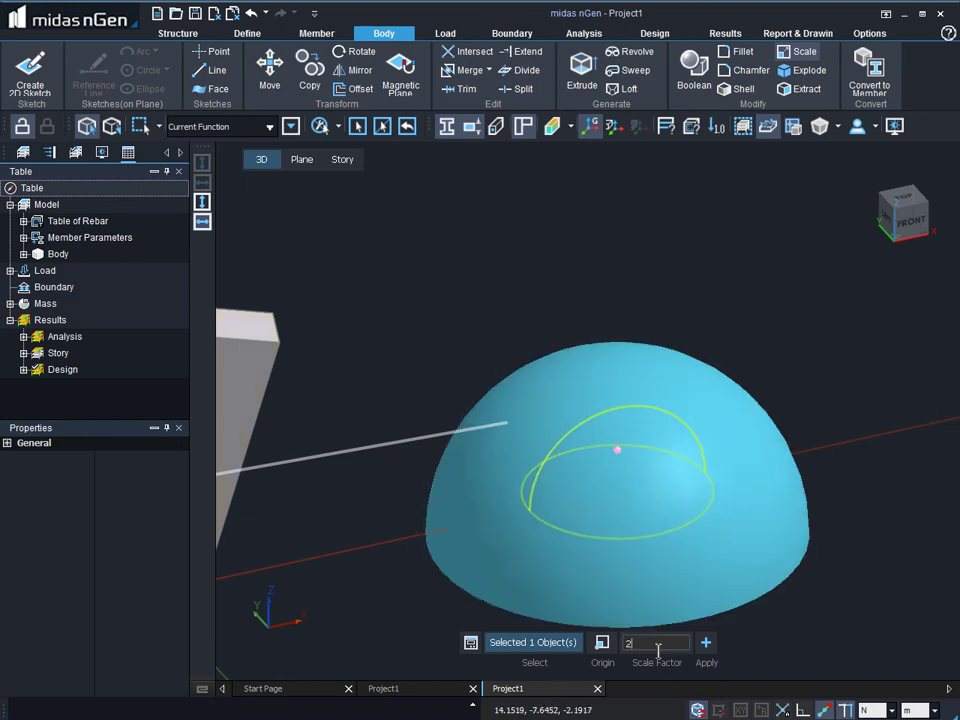
pyautogui.click(708, 645)
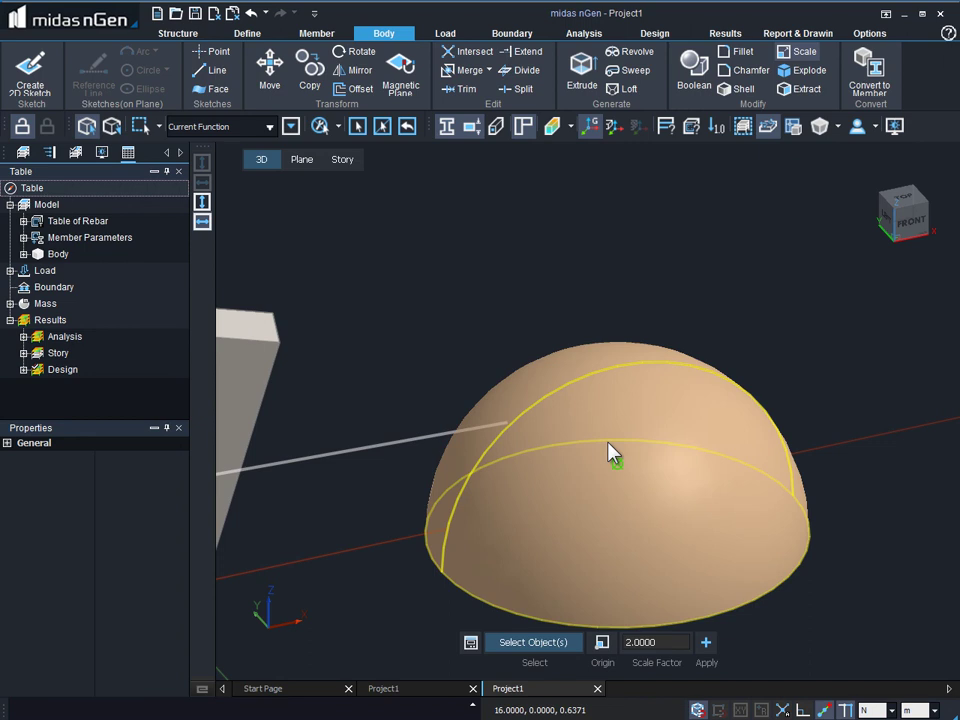
pyautogui.press('Escape')
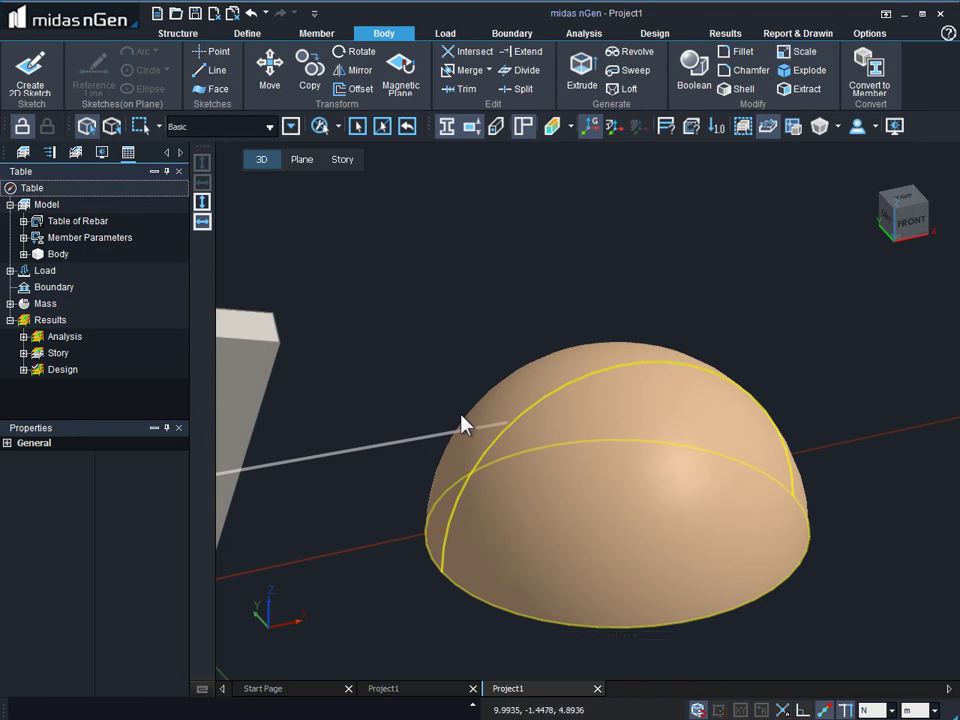
pyautogui.moveTo(462, 425); pyautogui.dragTo(664, 508, button='middle')
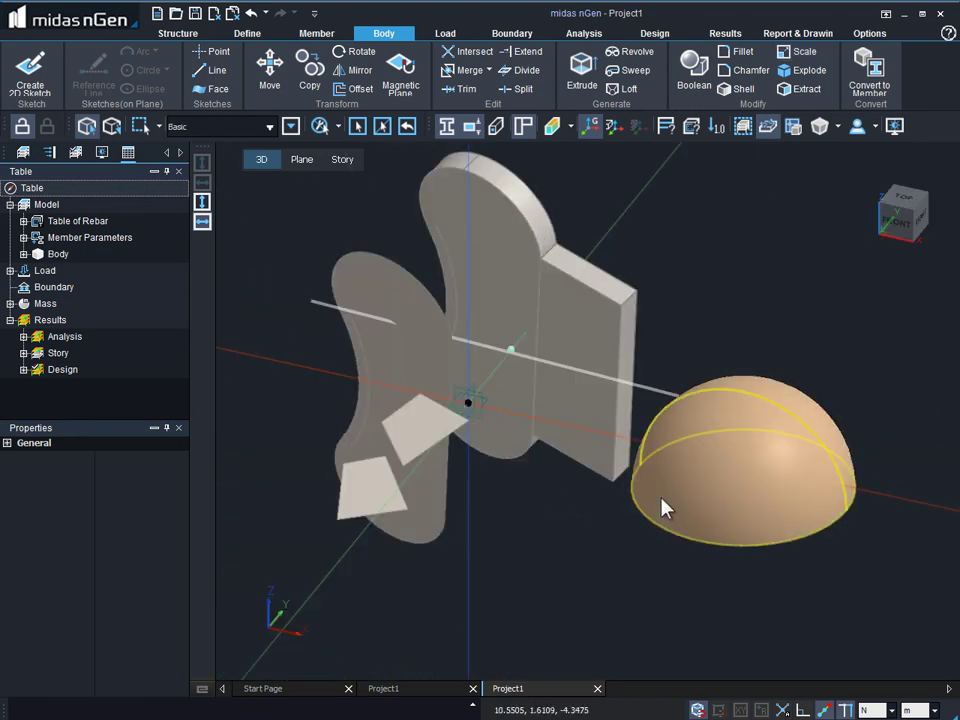
# - Explode the curved bean-shaped solid into faces and check one face (area 138.8995)
pyautogui.click(810, 71)
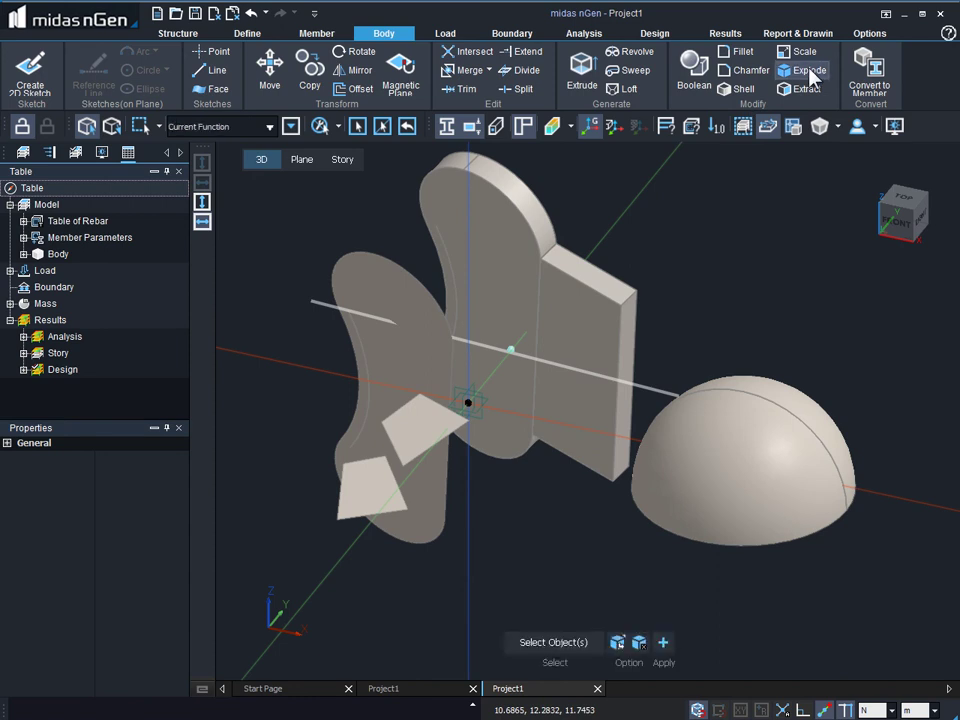
pyautogui.click(468, 248)
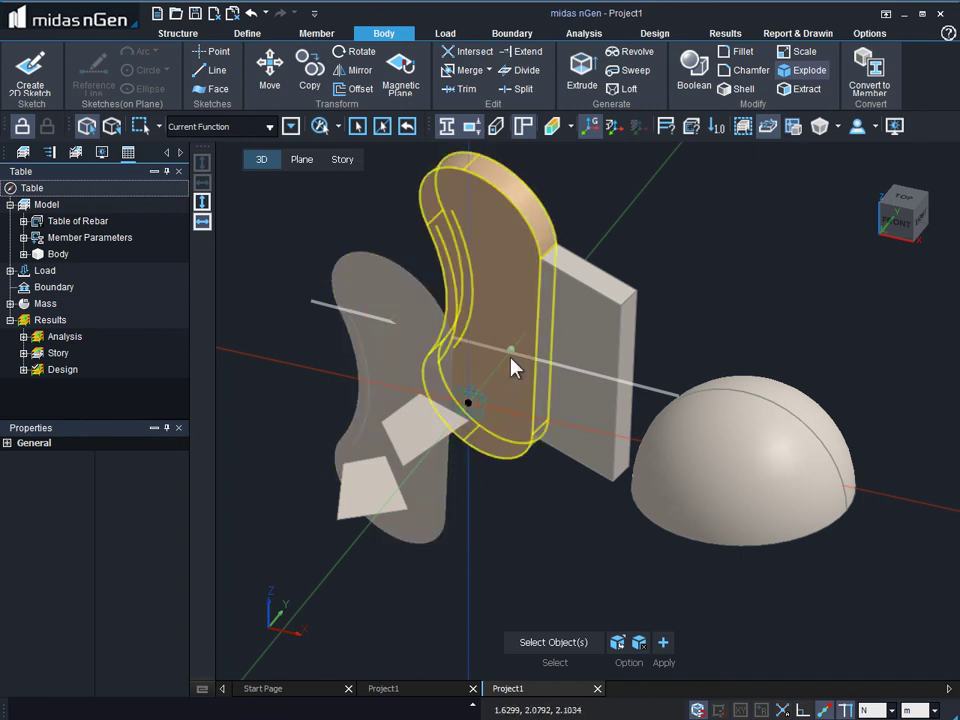
pyautogui.click(510, 243)
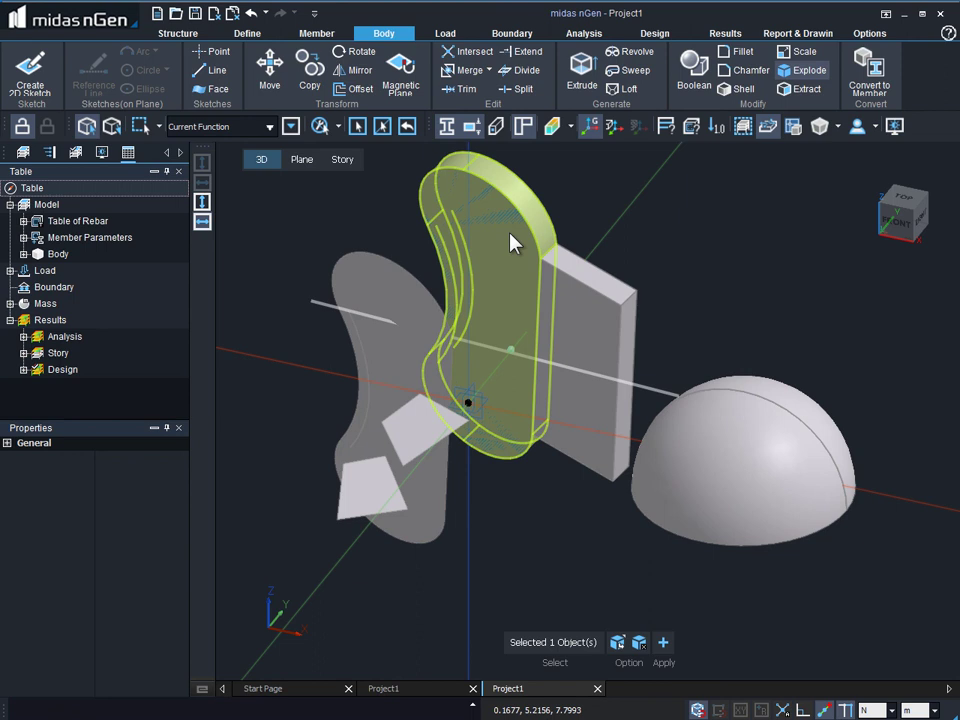
pyautogui.click(661, 643)
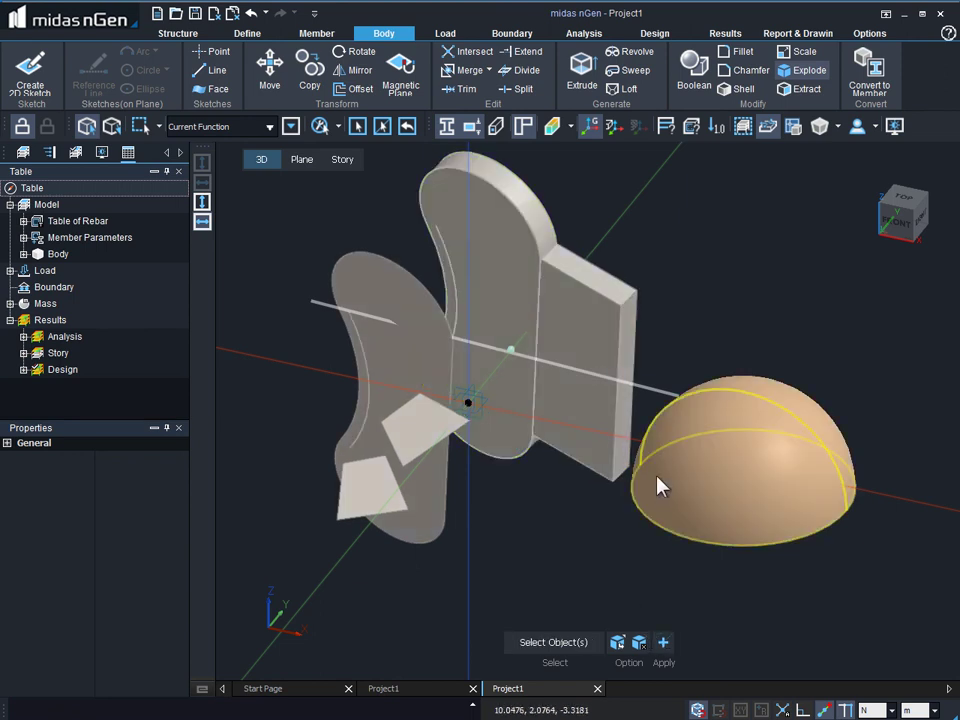
pyautogui.click(508, 245)
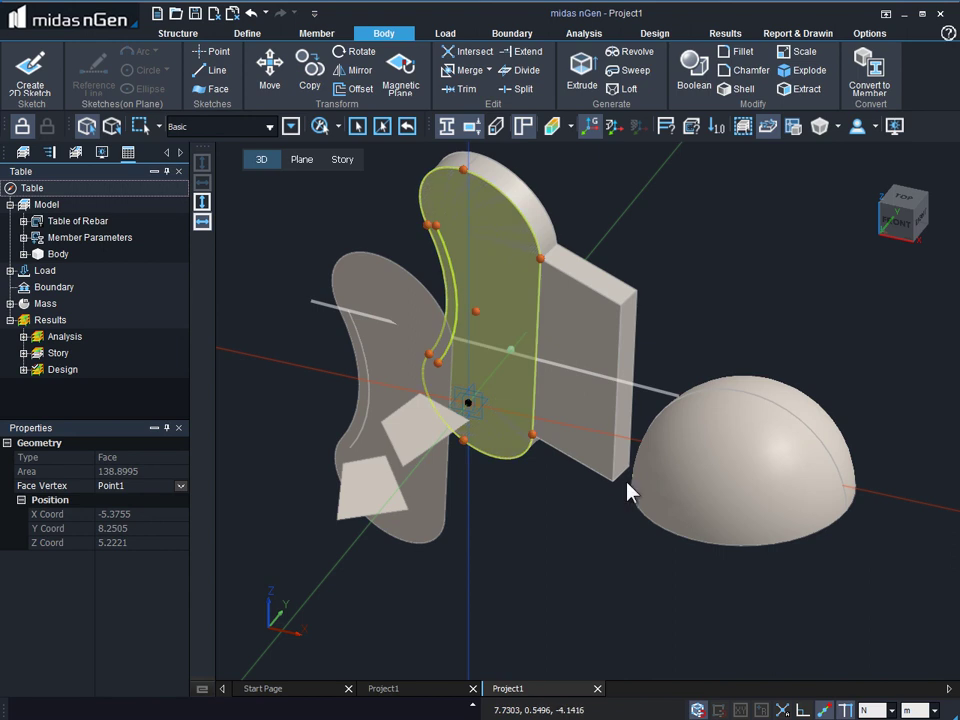
pyautogui.click(549, 216)
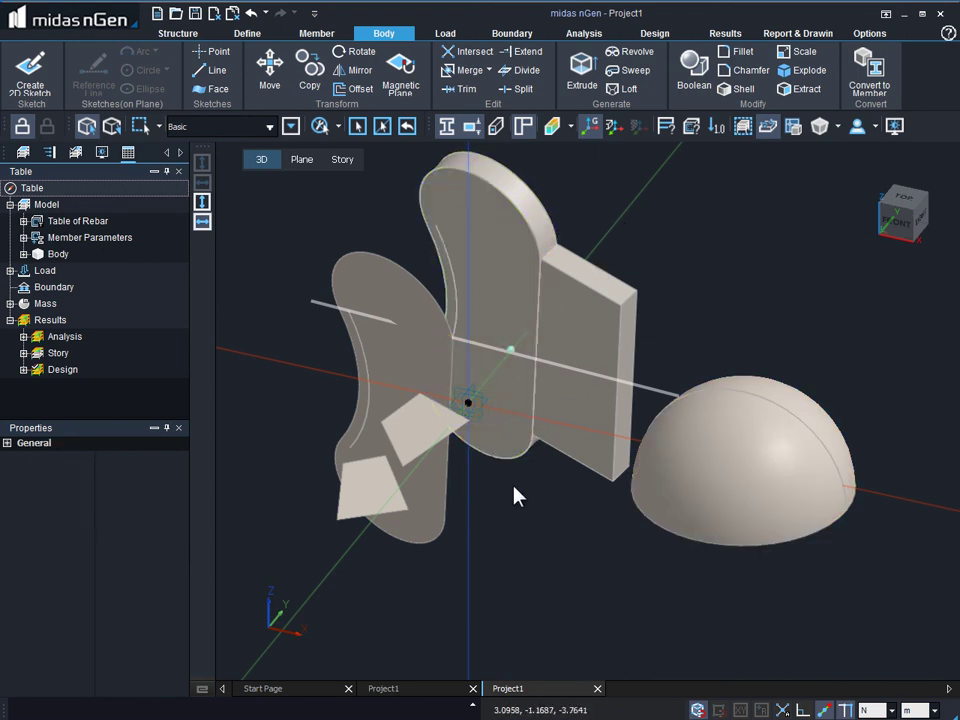
pyautogui.scroll(-2, 514, 497)
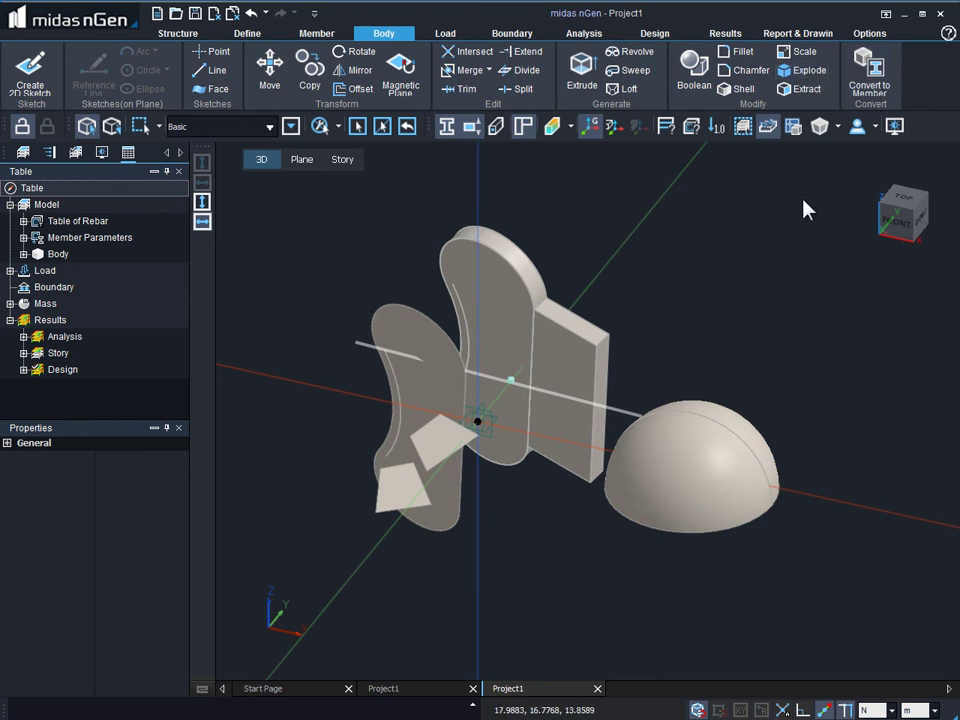
# - Explode the rectangular box into separate faces and check one of them
pyautogui.click(800, 70)
pyautogui.moveTo(499, 339); pyautogui.dragTo(692, 489, button='middle')
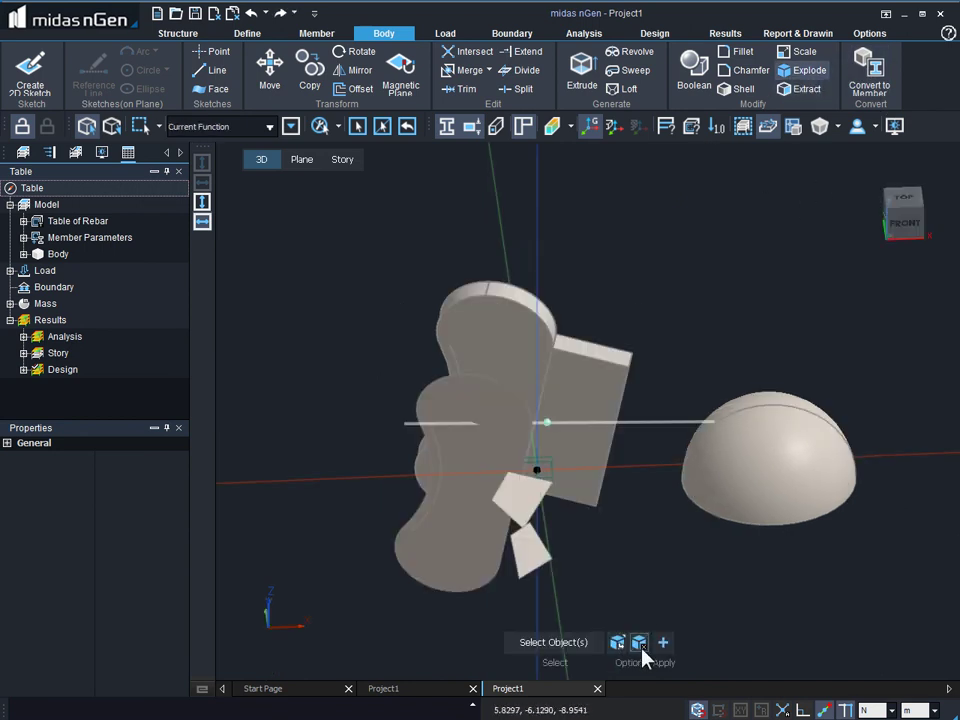
pyautogui.click(514, 346)
pyautogui.click(514, 346)
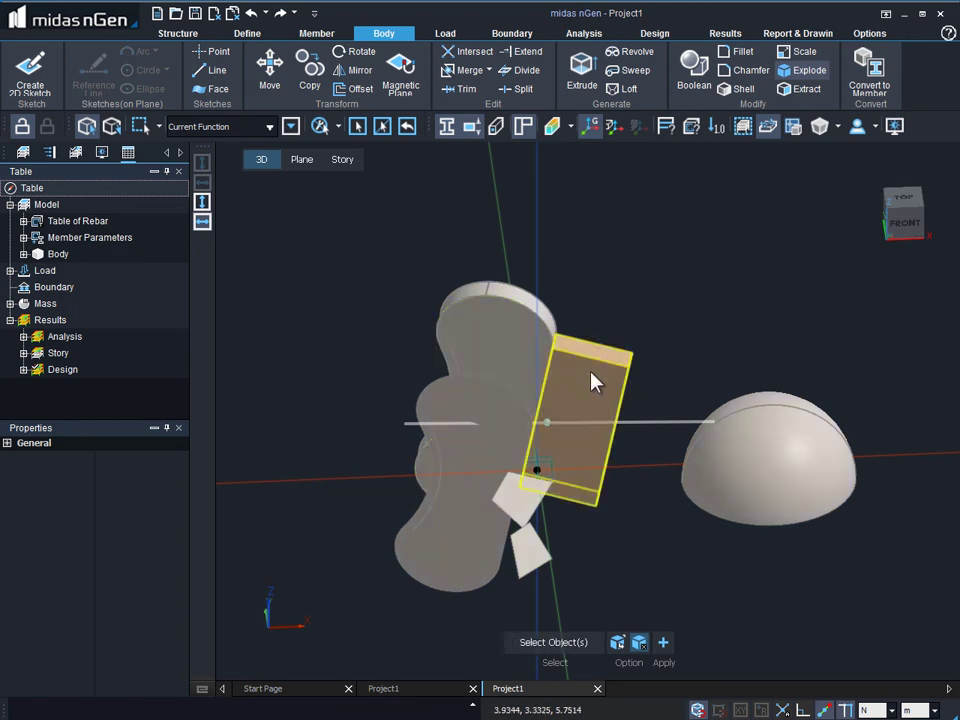
pyautogui.click(591, 381)
pyautogui.click(661, 645)
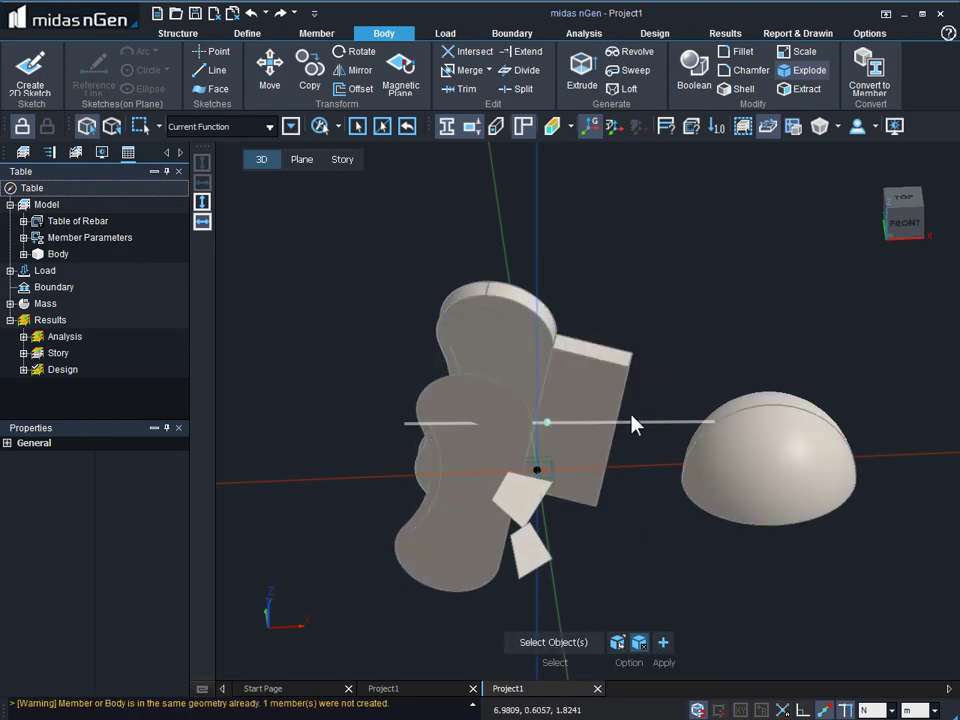
pyautogui.click(604, 393)
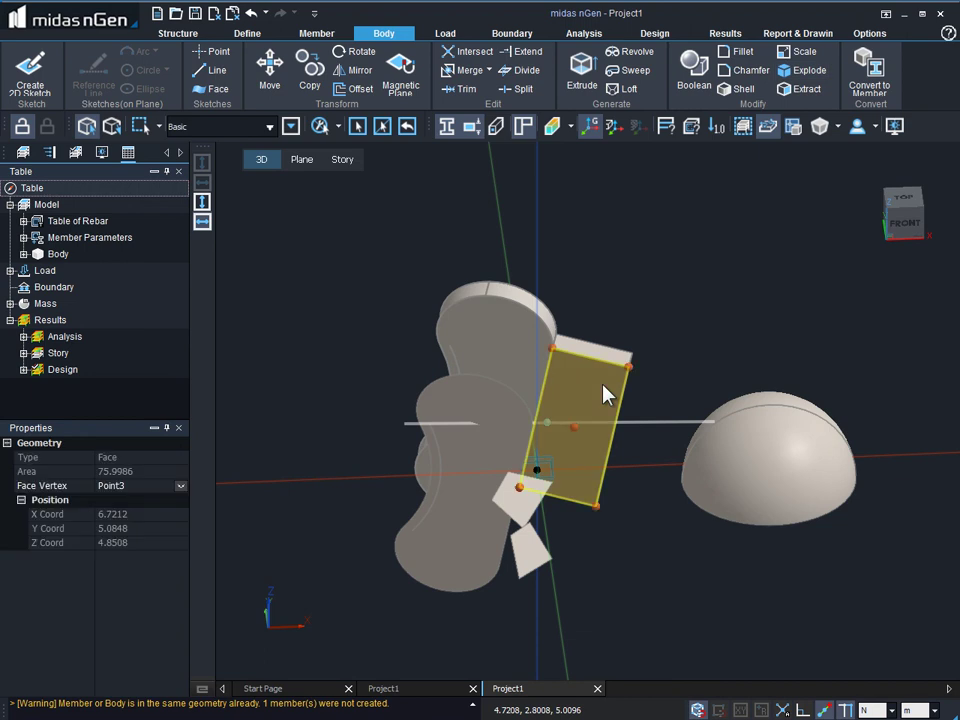
pyautogui.click(729, 540)
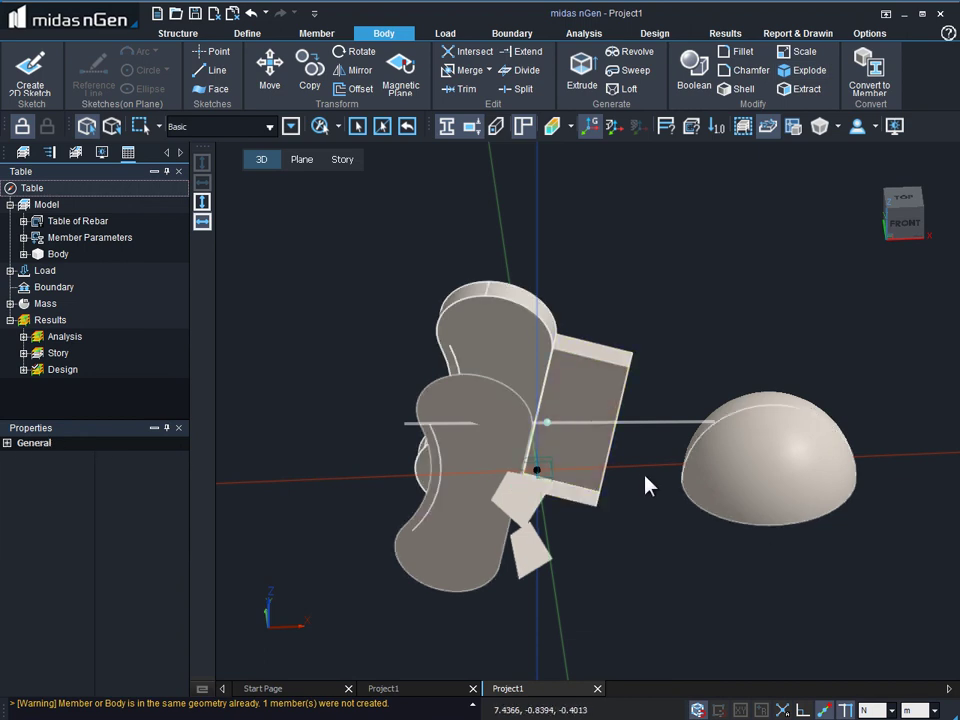
# - Orbit and zoom around the exploded box to inspect it from below
pyautogui.moveTo(640, 478); pyautogui.dragTo(698, 278, button='middle')
pyautogui.scroll(5, 590, 445)
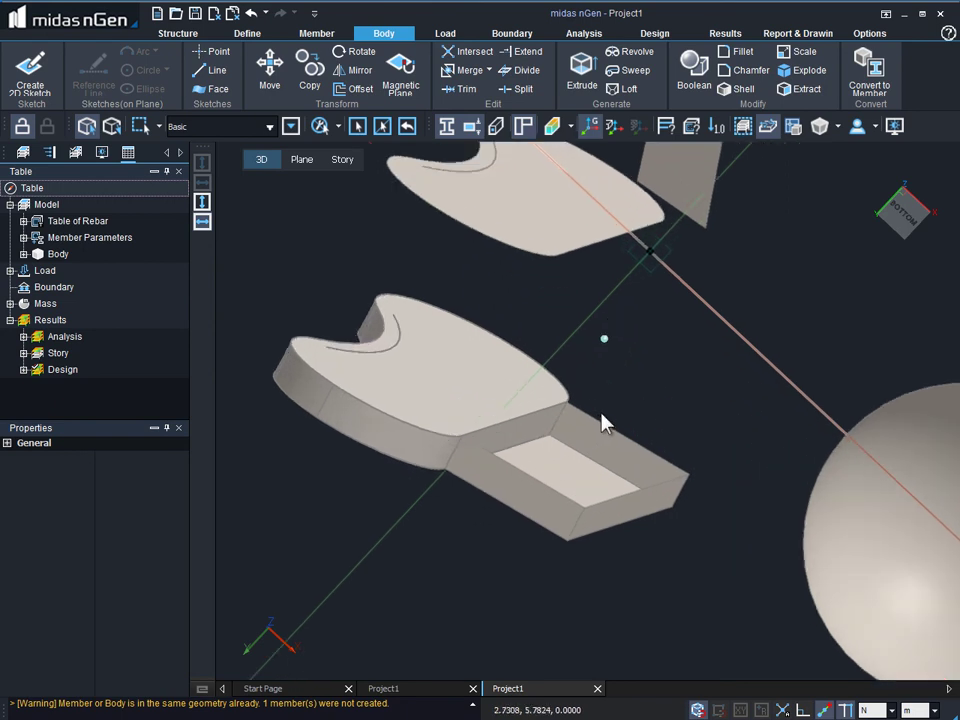
pyautogui.scroll(2, 610, 420)
pyautogui.moveTo(641, 456); pyautogui.dragTo(600, 455, button='middle')
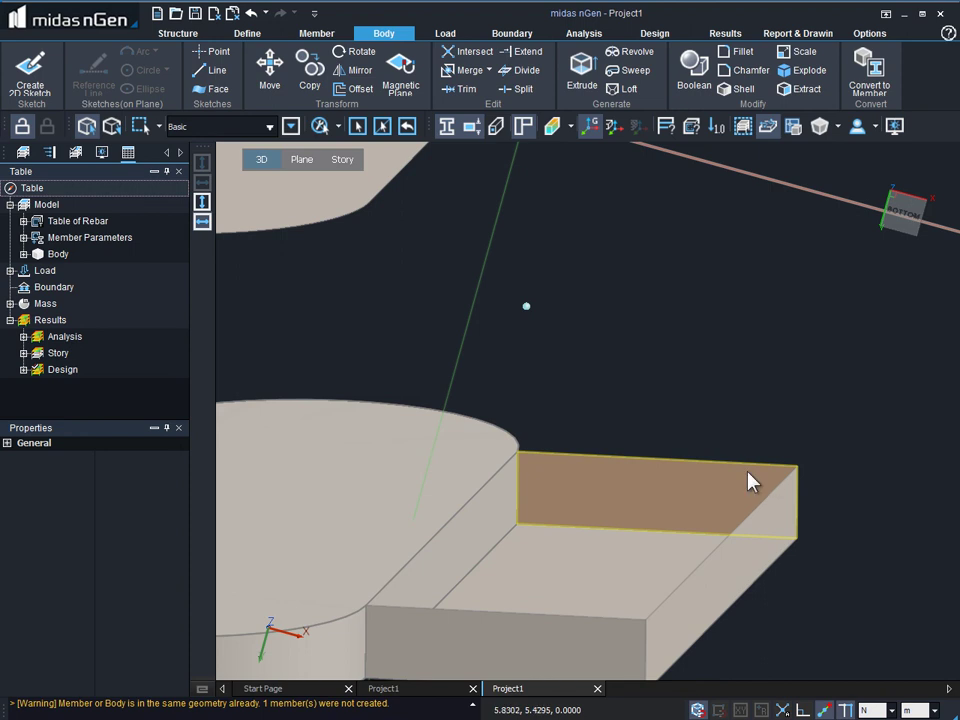
pyautogui.scroll(-6, 283, 317)
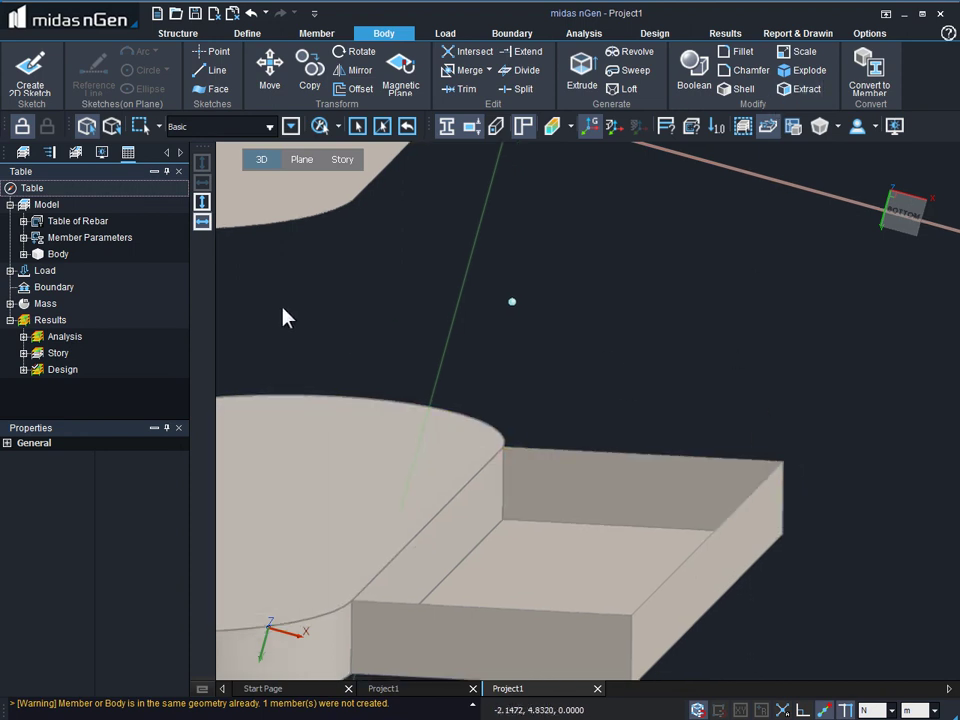
pyautogui.moveTo(399, 577); pyautogui.dragTo(388, 628, button='middle')
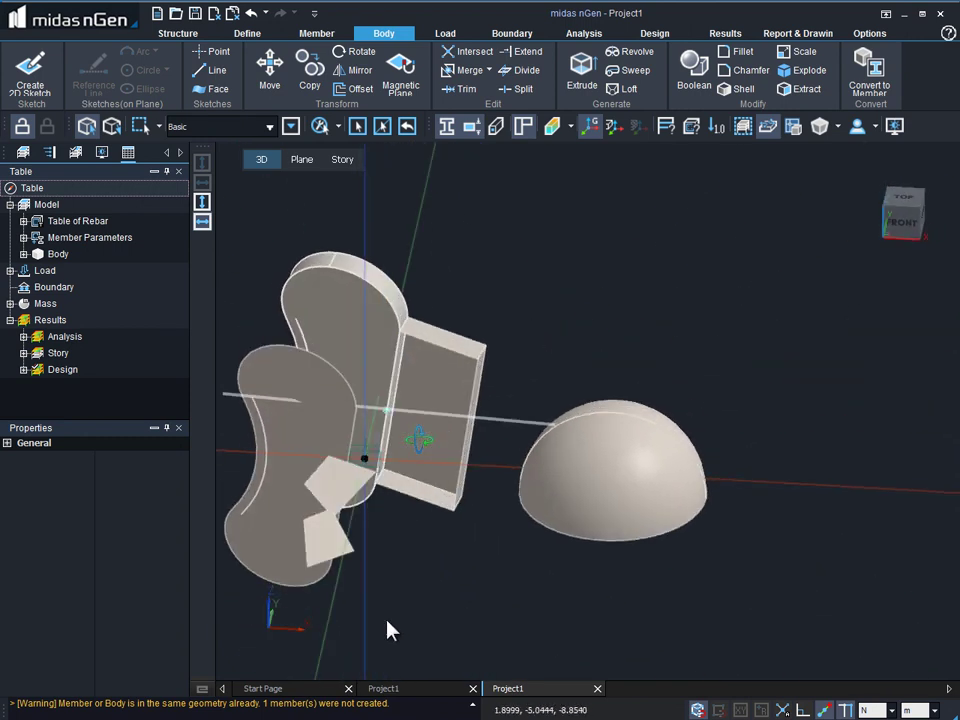
# - Convert the straight line into a Superstructure Beam with section SB 400x600
pyautogui.moveTo(399, 484); pyautogui.dragTo(748, 485, button='middle')
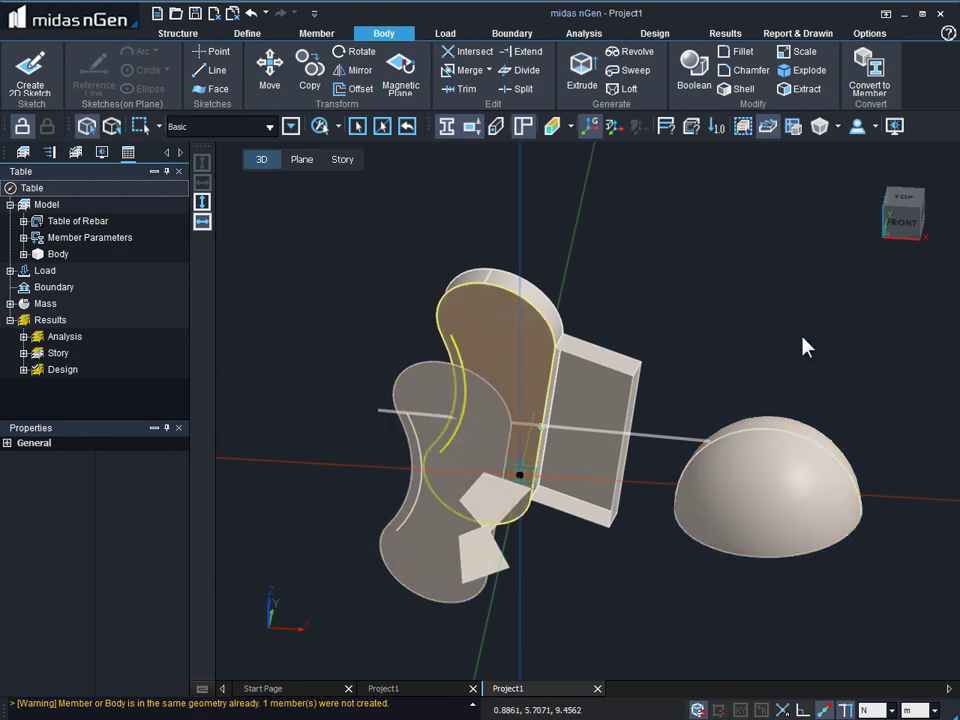
pyautogui.click(866, 78)
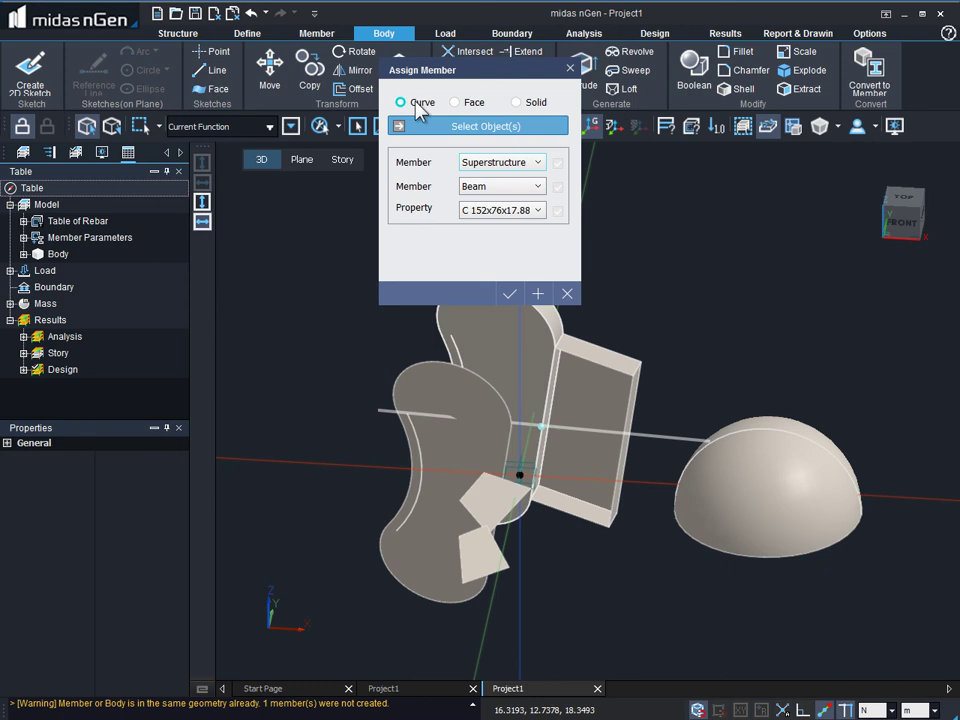
pyautogui.click(670, 439)
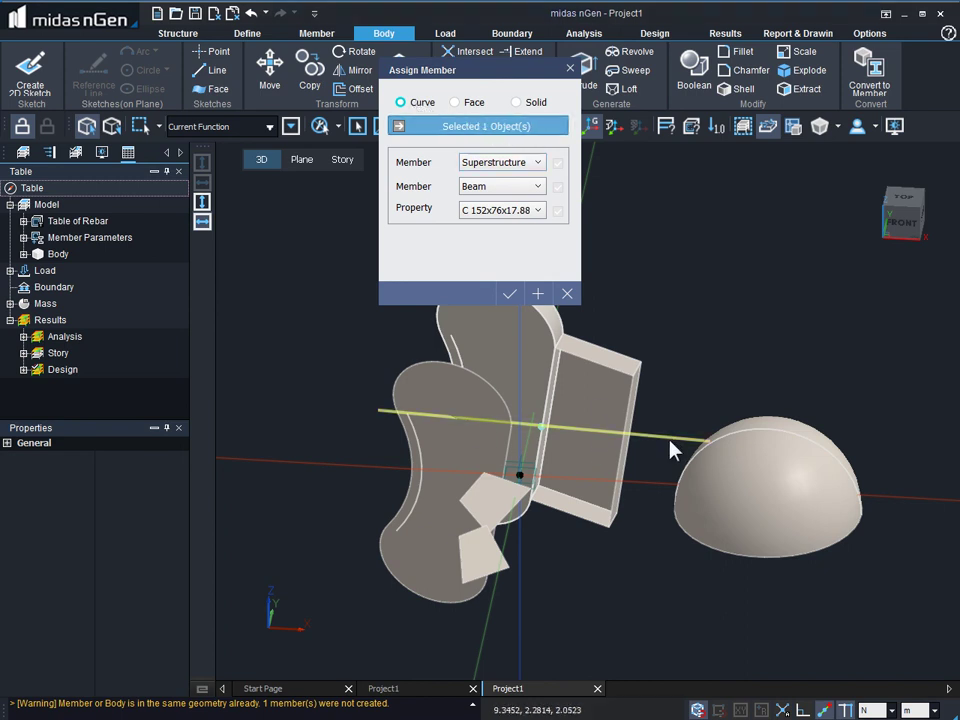
pyautogui.click(503, 194)
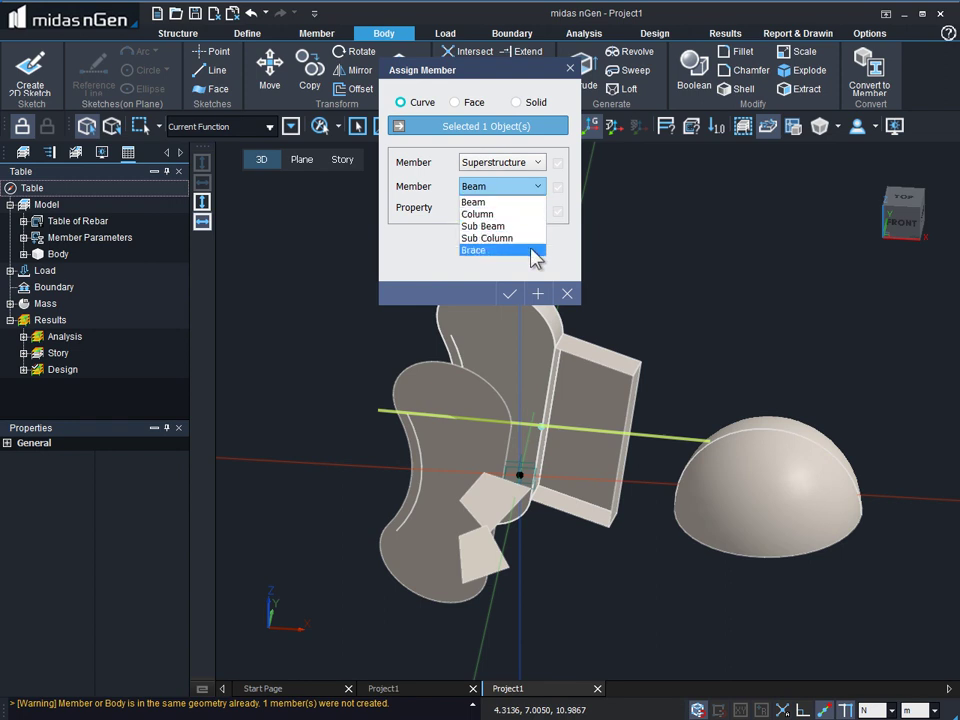
pyautogui.click(514, 202)
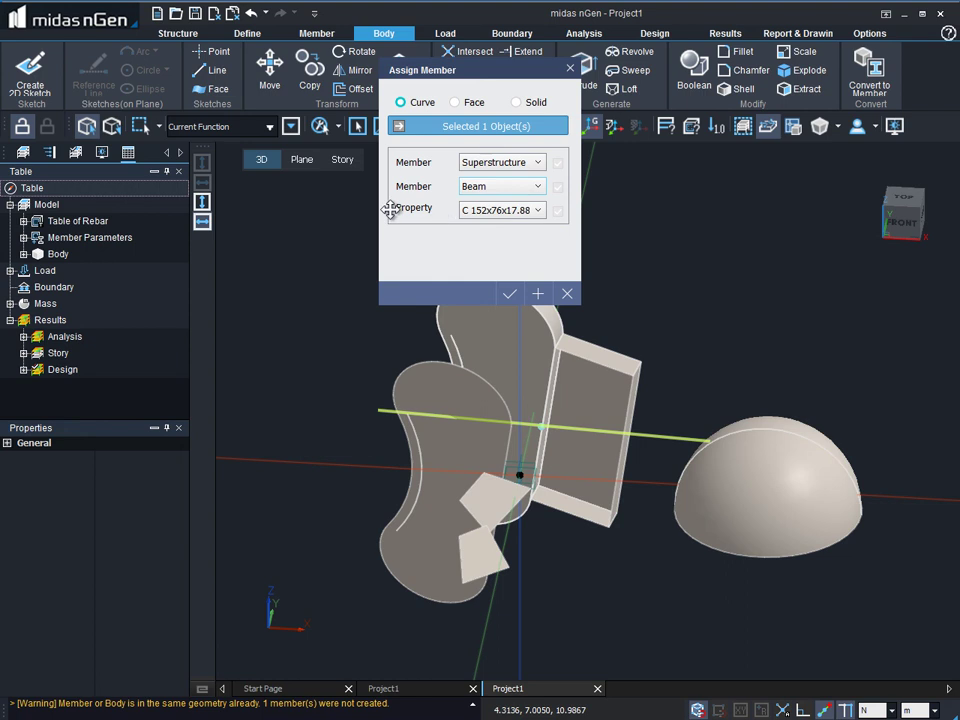
pyautogui.click(508, 211)
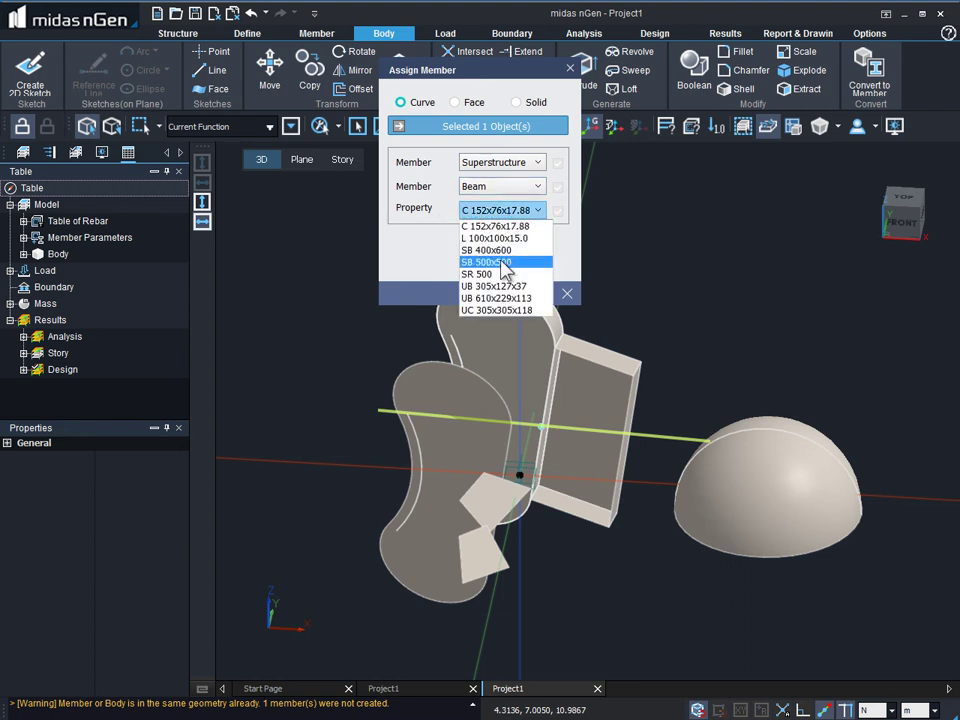
pyautogui.click(493, 250)
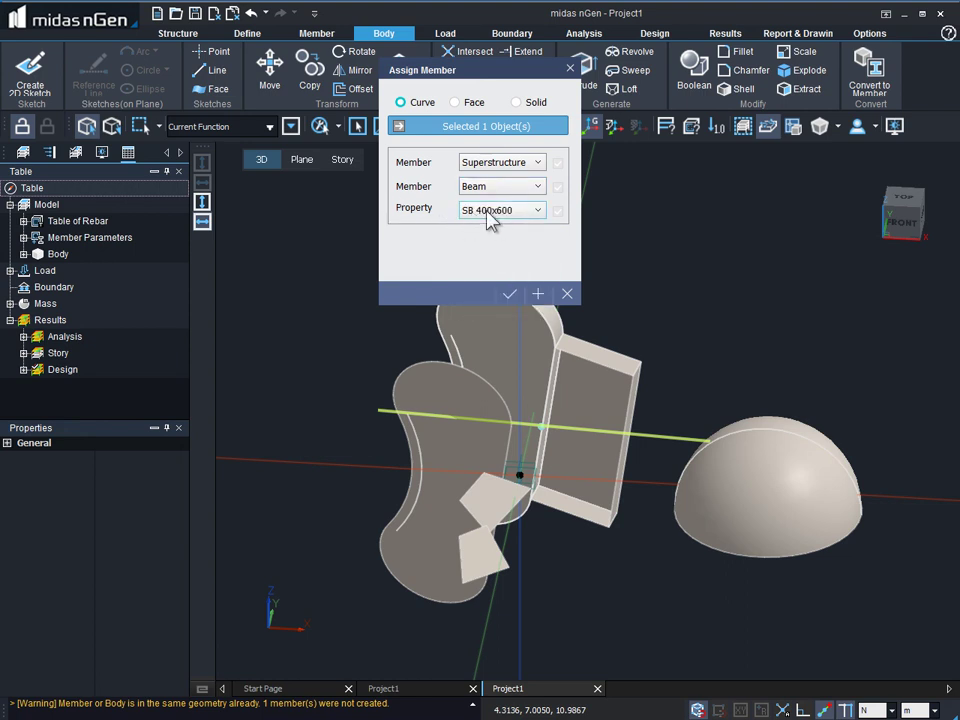
pyautogui.click(538, 296)
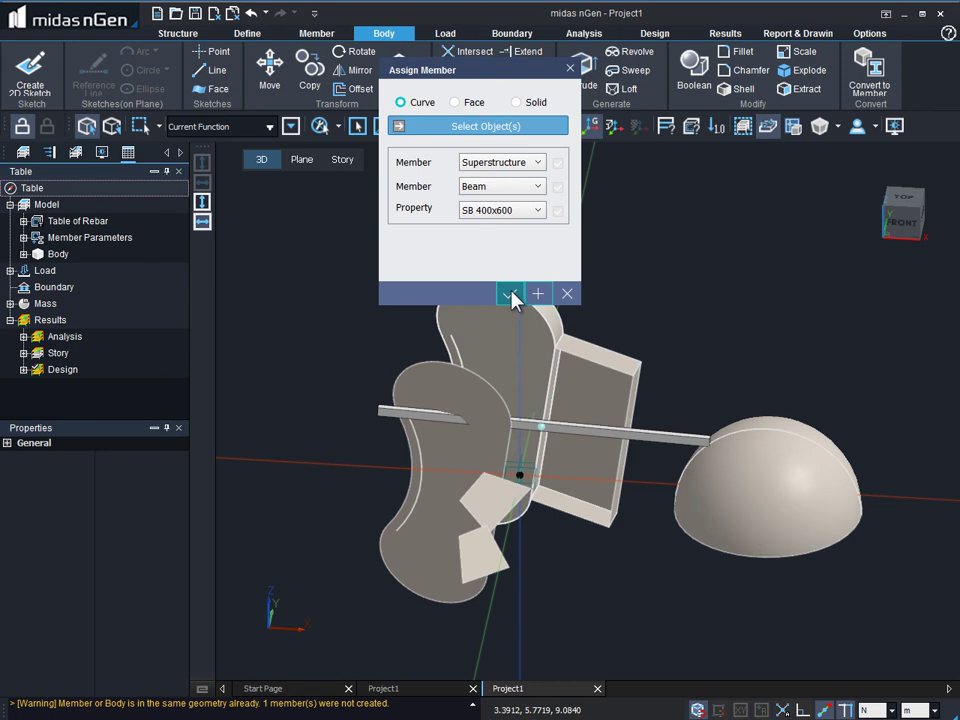
pyautogui.click(474, 104)
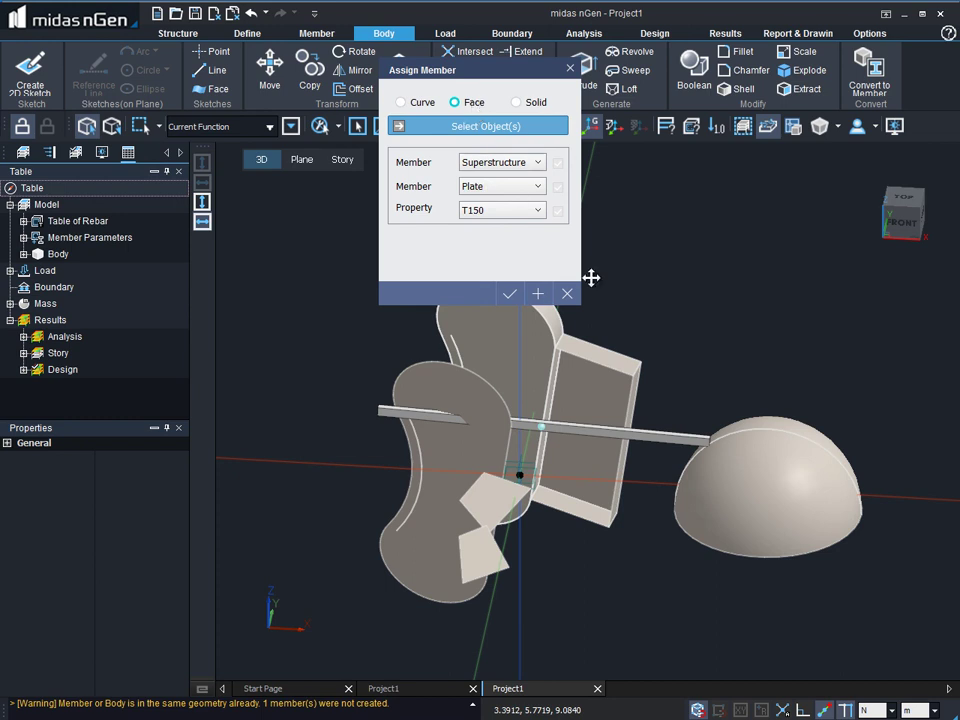
# - Assign the curved face and rectangular plate as Superstructure Plate members with T150 thickness
pyautogui.click(783, 460)
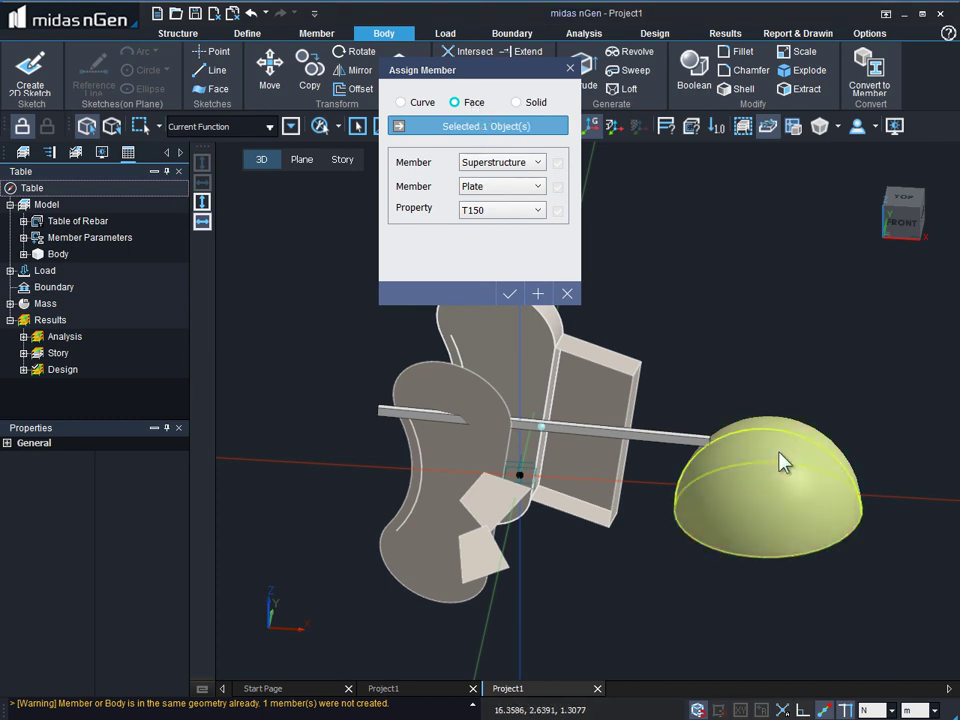
pyautogui.click(492, 163)
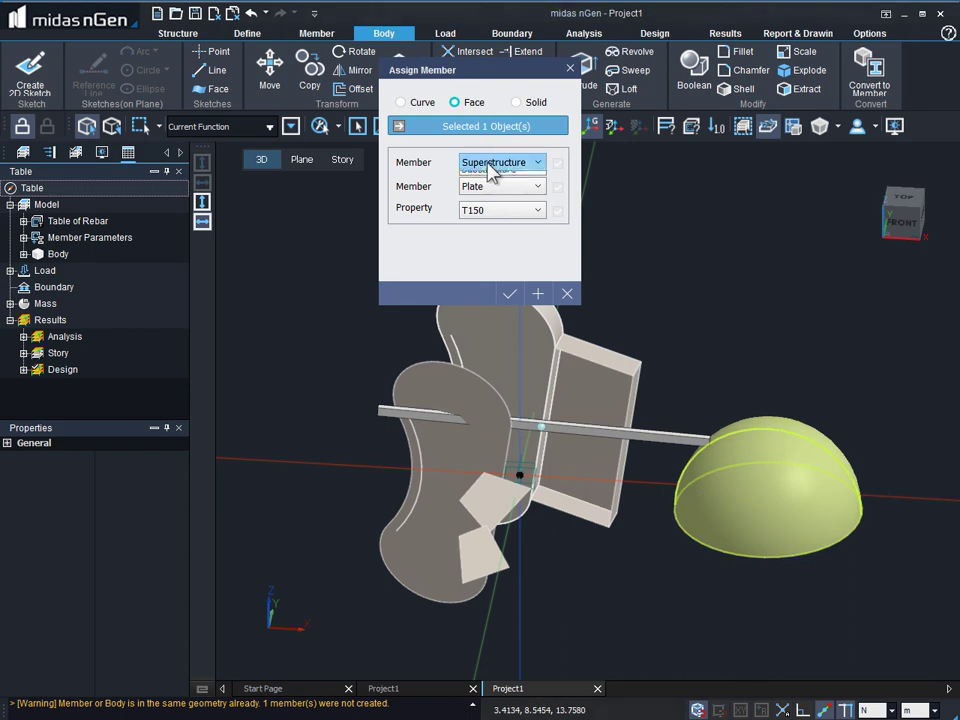
pyautogui.click(490, 177)
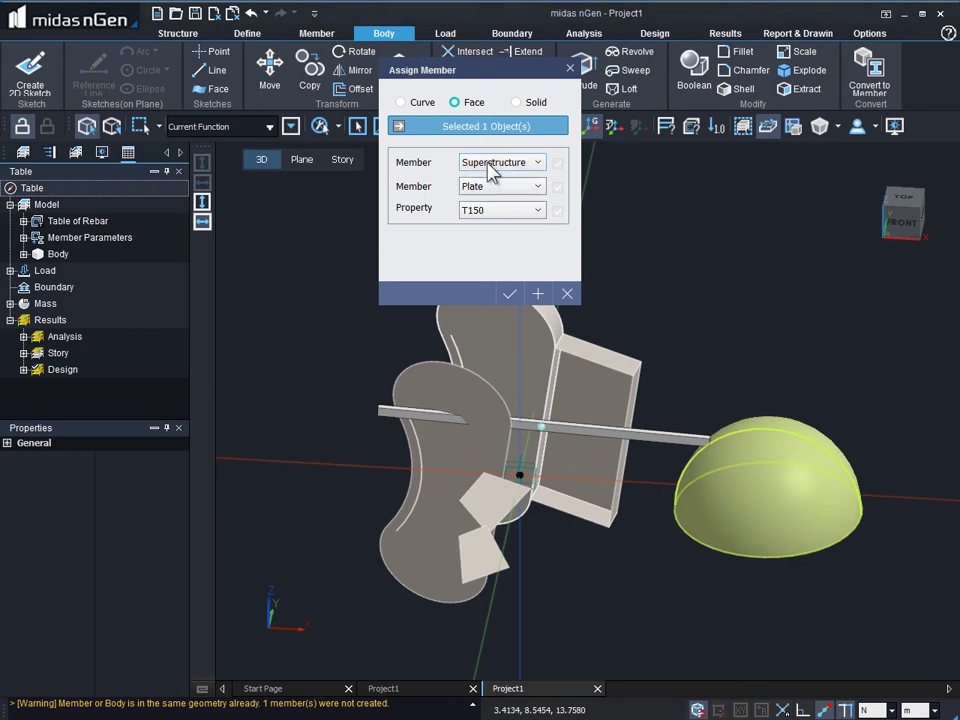
pyautogui.click(493, 188)
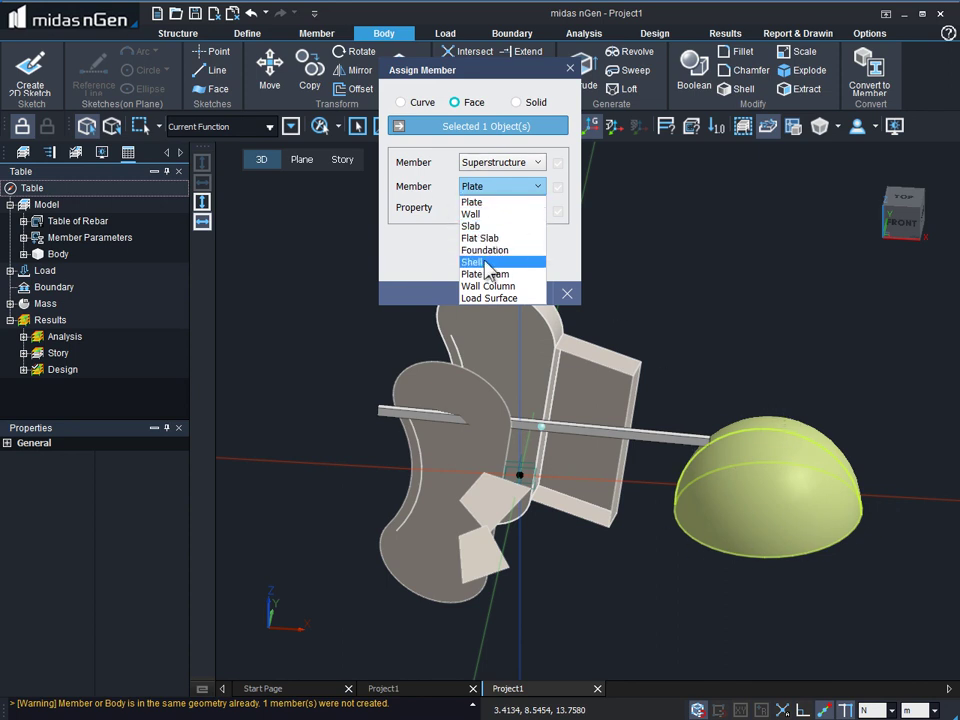
pyautogui.click(477, 204)
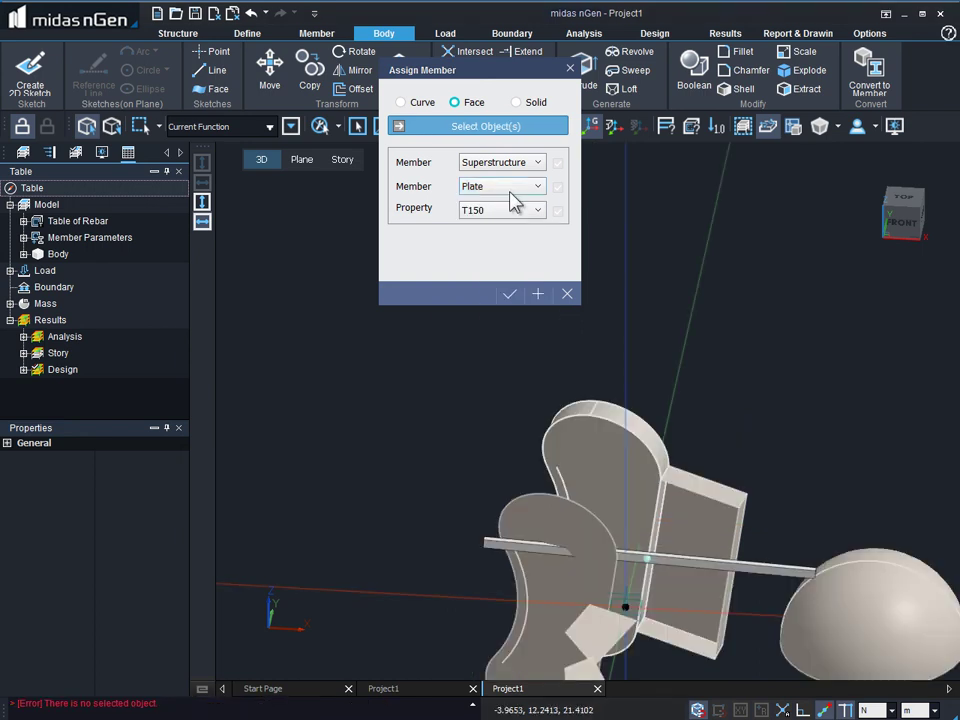
pyautogui.click(605, 440)
pyautogui.click(708, 520)
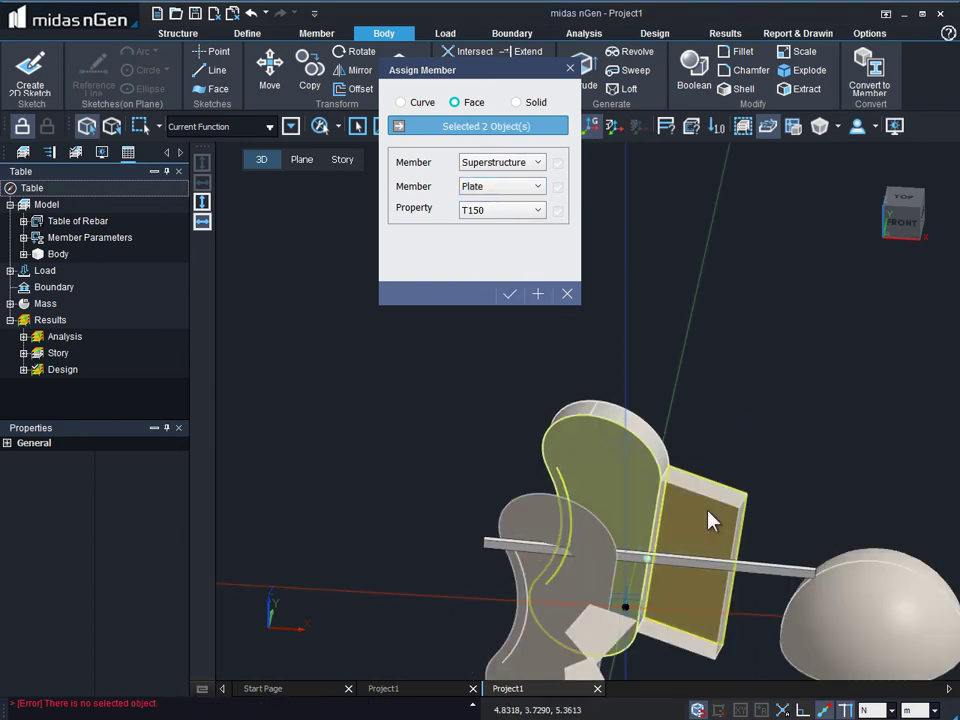
pyautogui.click(480, 210)
pyautogui.click(482, 224)
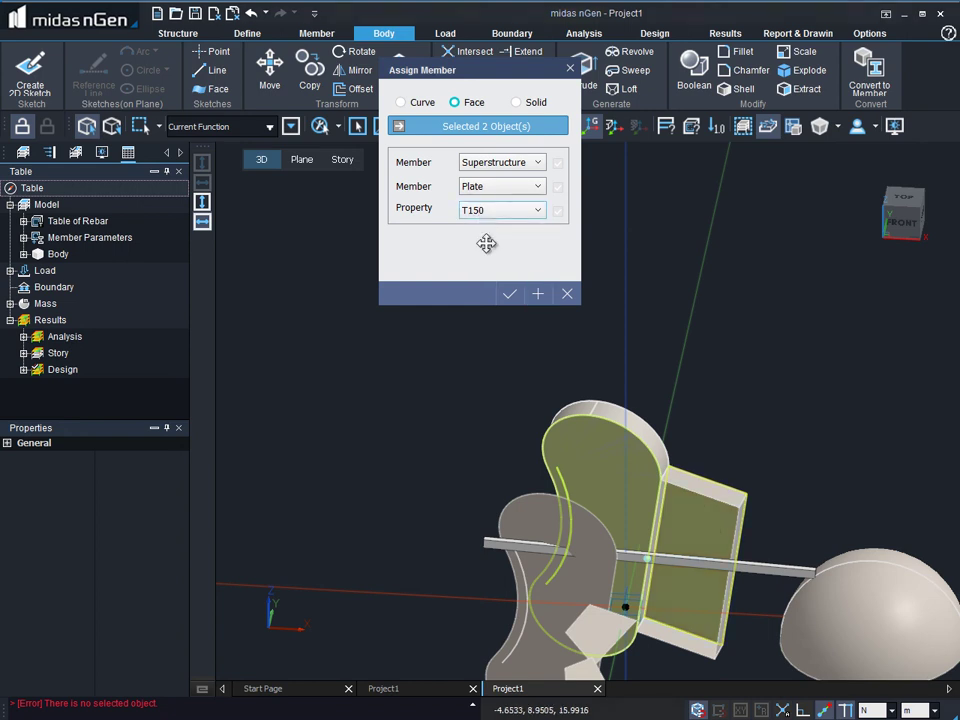
pyautogui.click(537, 296)
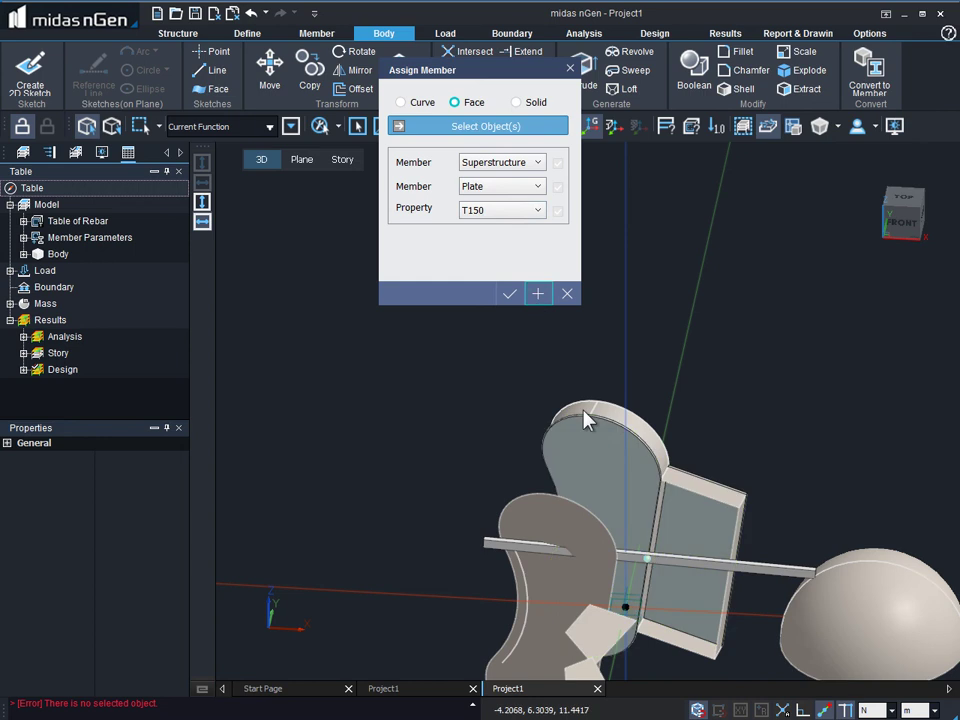
# - Select the plate's top and side faces, the curved plate and the small quad face
pyautogui.click(720, 513)
pyautogui.click(737, 550)
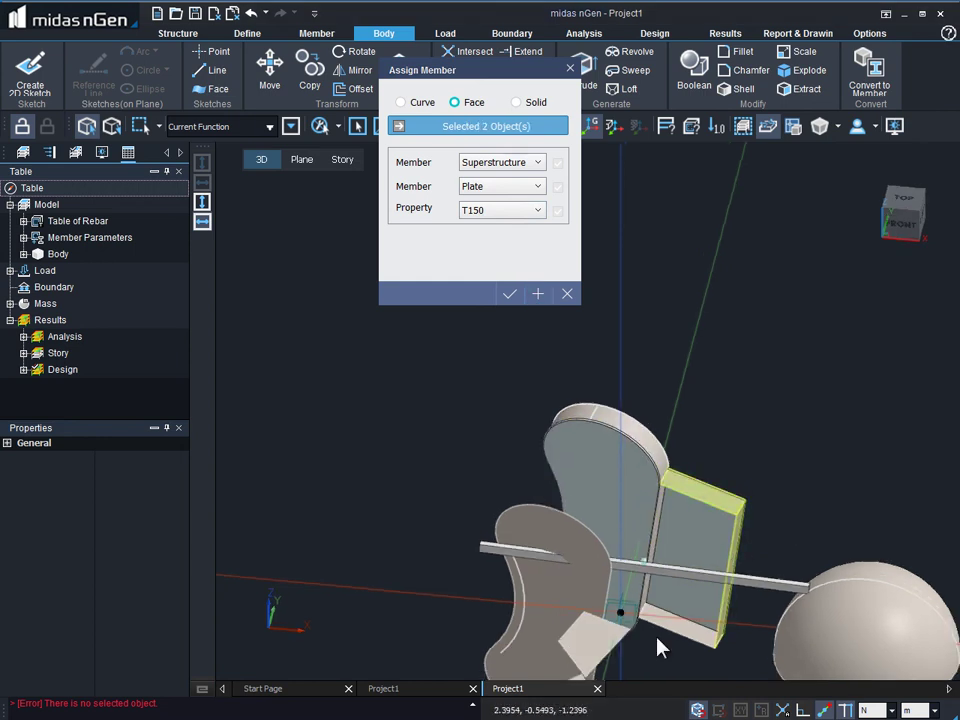
pyautogui.click(653, 580)
pyautogui.moveTo(652, 550); pyautogui.dragTo(624, 439, button='middle')
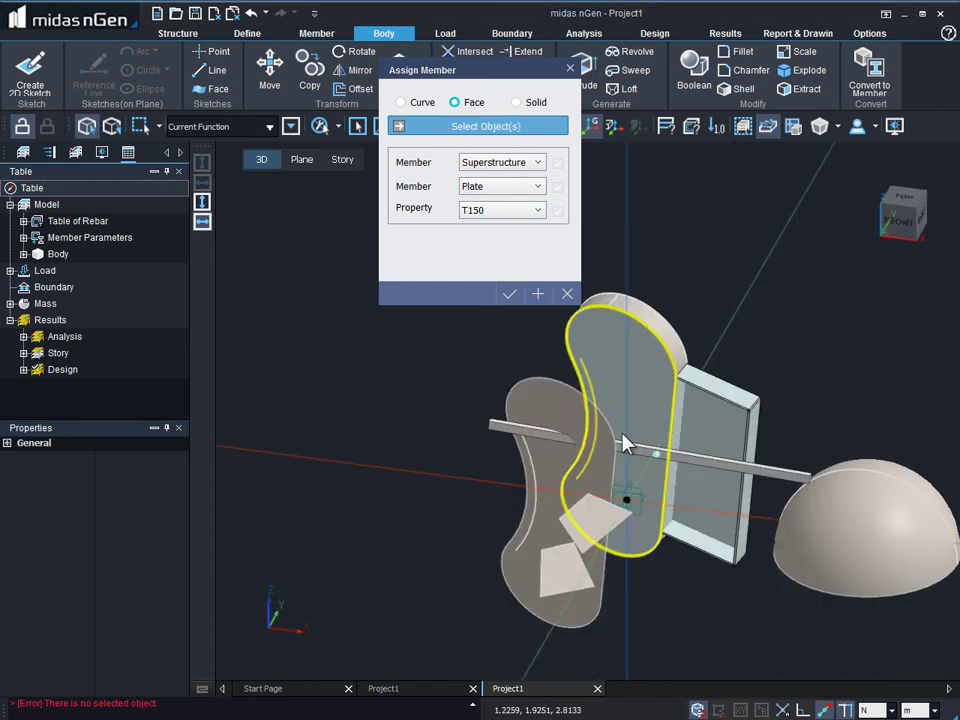
pyautogui.click(574, 422)
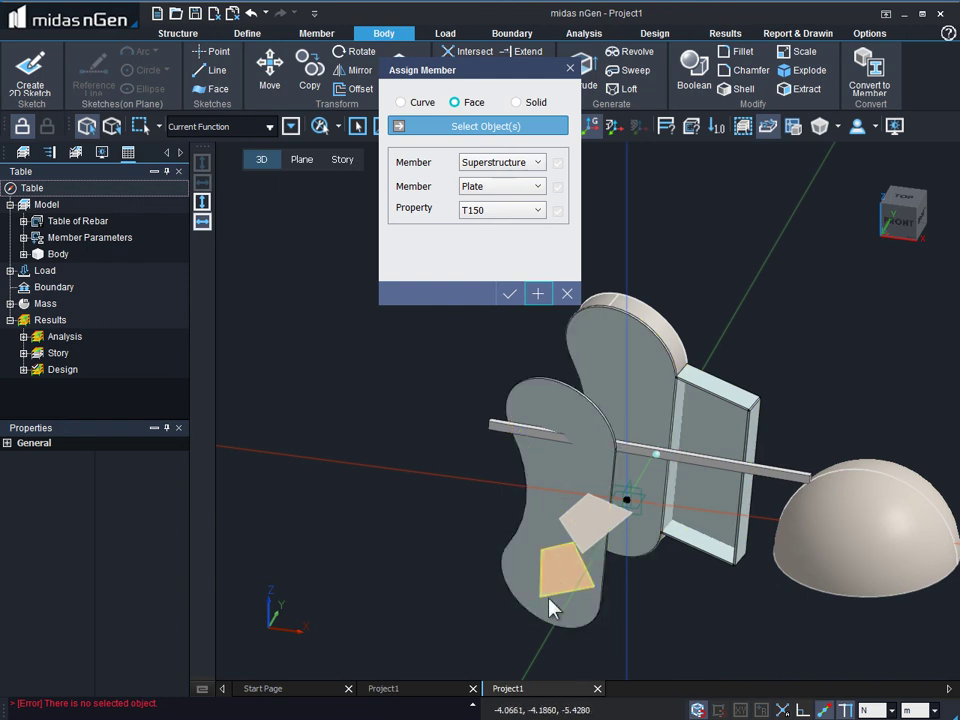
pyautogui.click(570, 548)
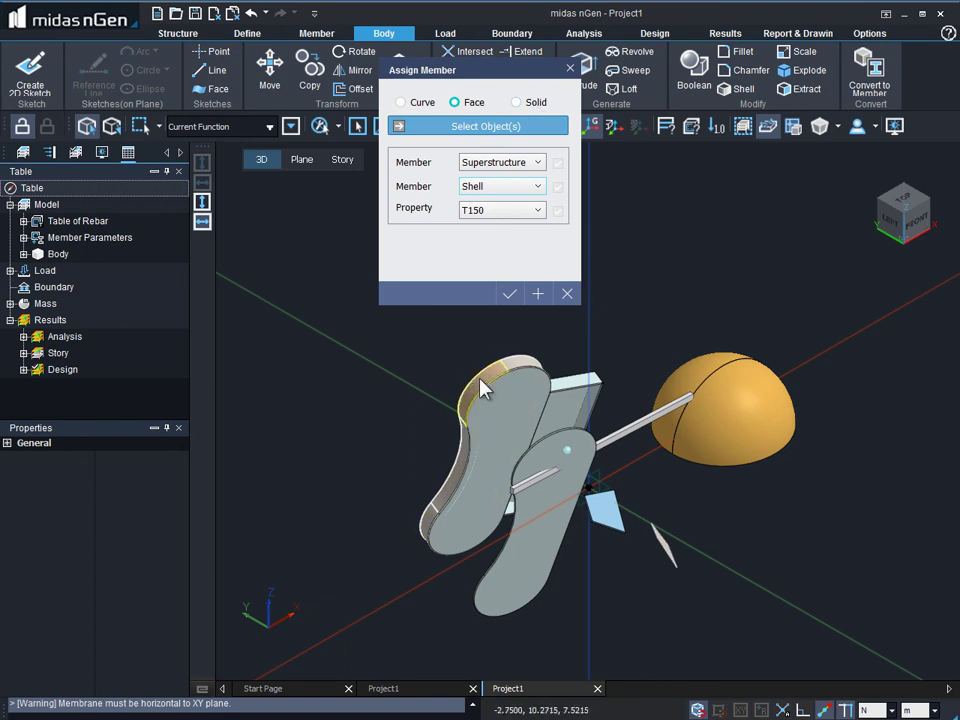
pyautogui.click(537, 103)
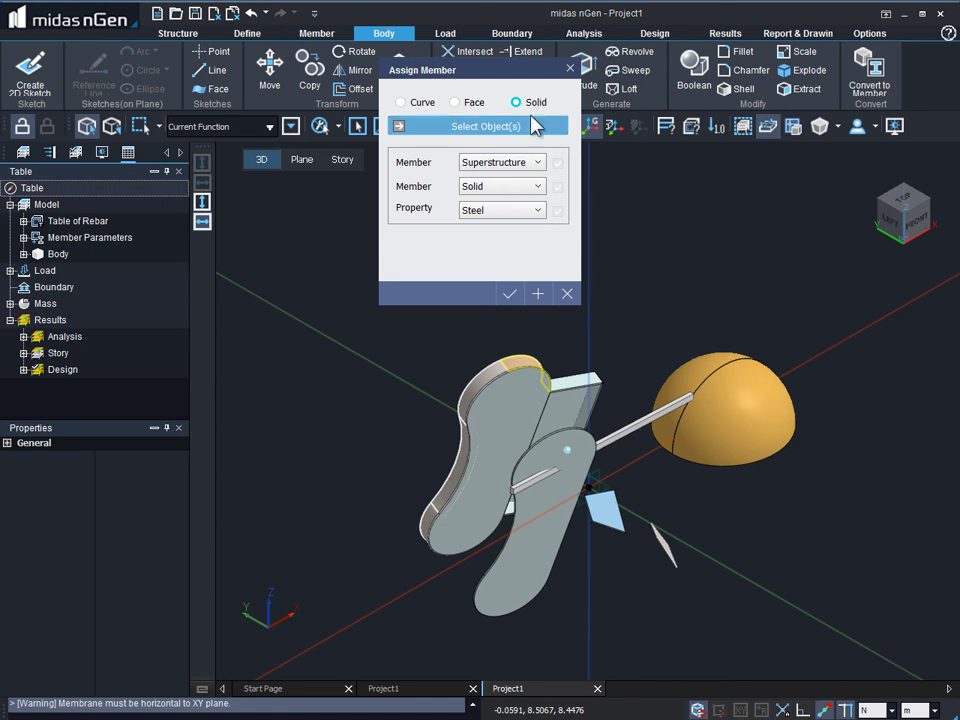
# - Assign the thick curved bean-shaped body as a solid member with Concrete property
pyautogui.click(510, 415)
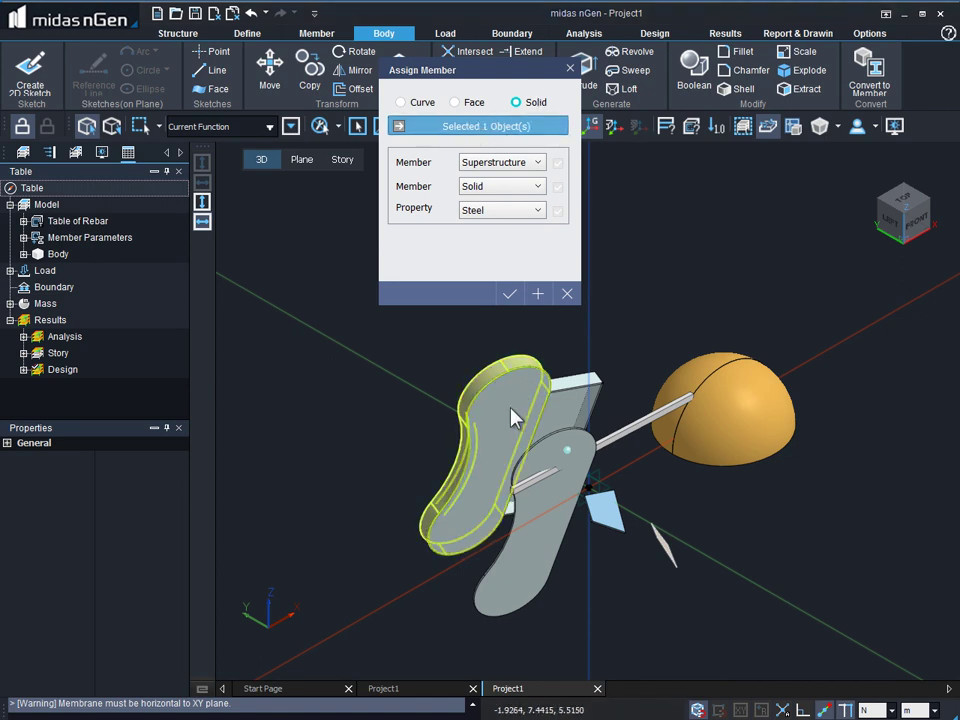
pyautogui.click(479, 212)
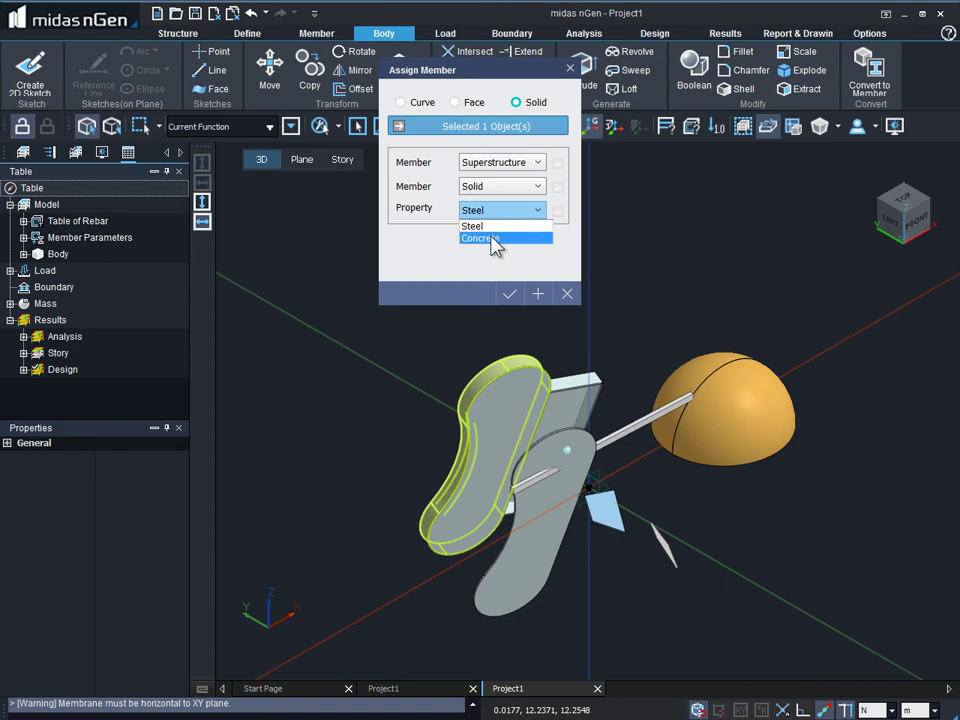
pyautogui.click(492, 238)
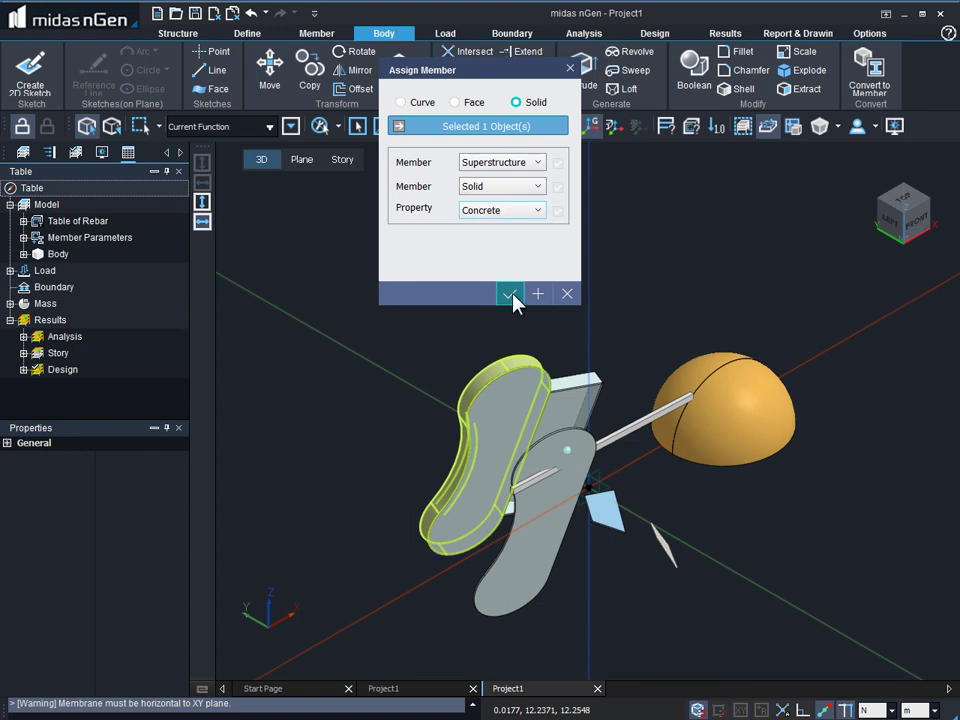
pyautogui.click(510, 294)
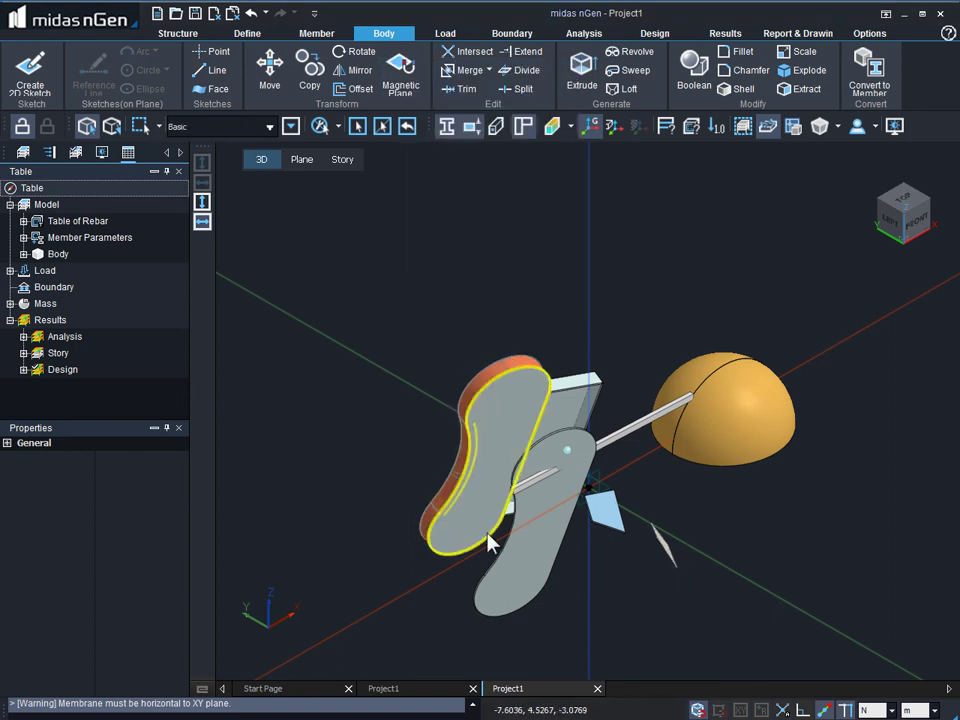
pyautogui.click(490, 489)
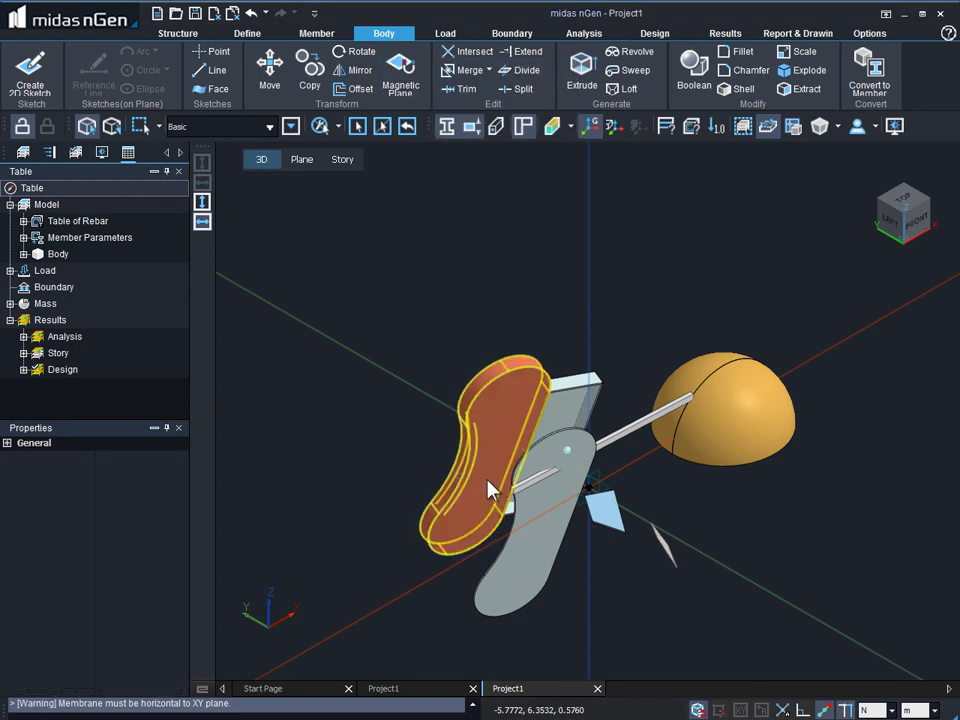
pyautogui.moveTo(465, 480); pyautogui.dragTo(716, 582, button='middle')
pyautogui.scroll(3, 688, 262)
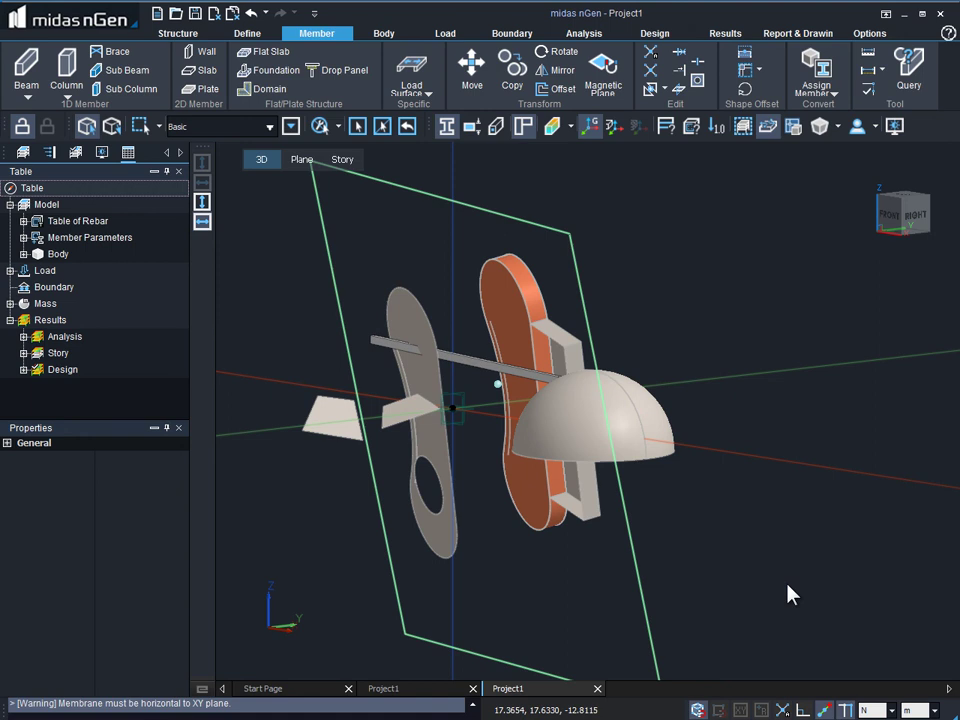
pyautogui.click(403, 35)
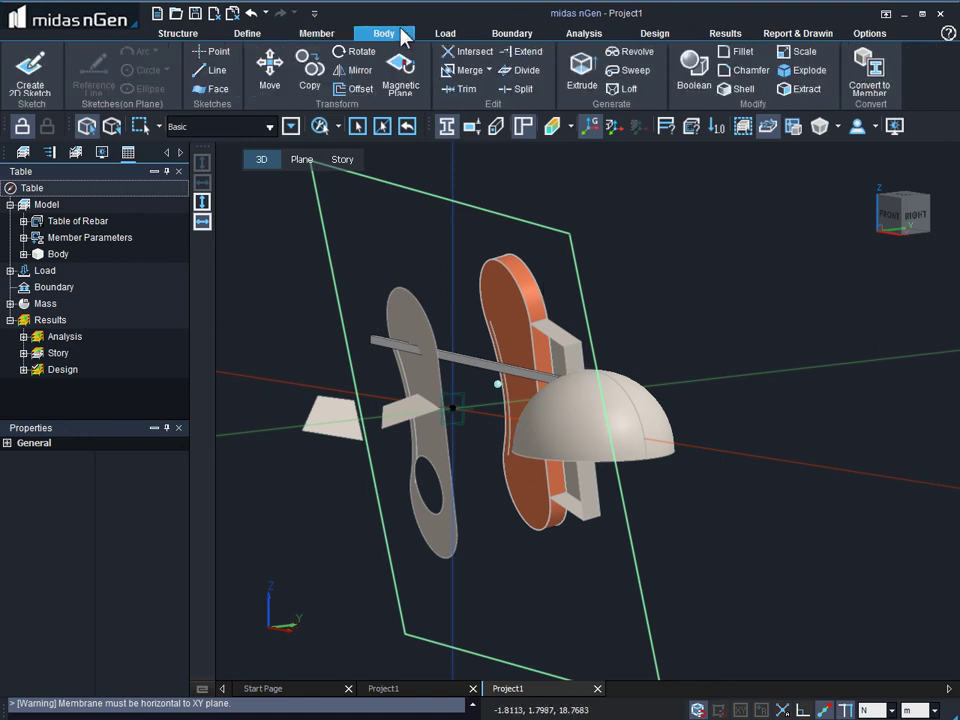